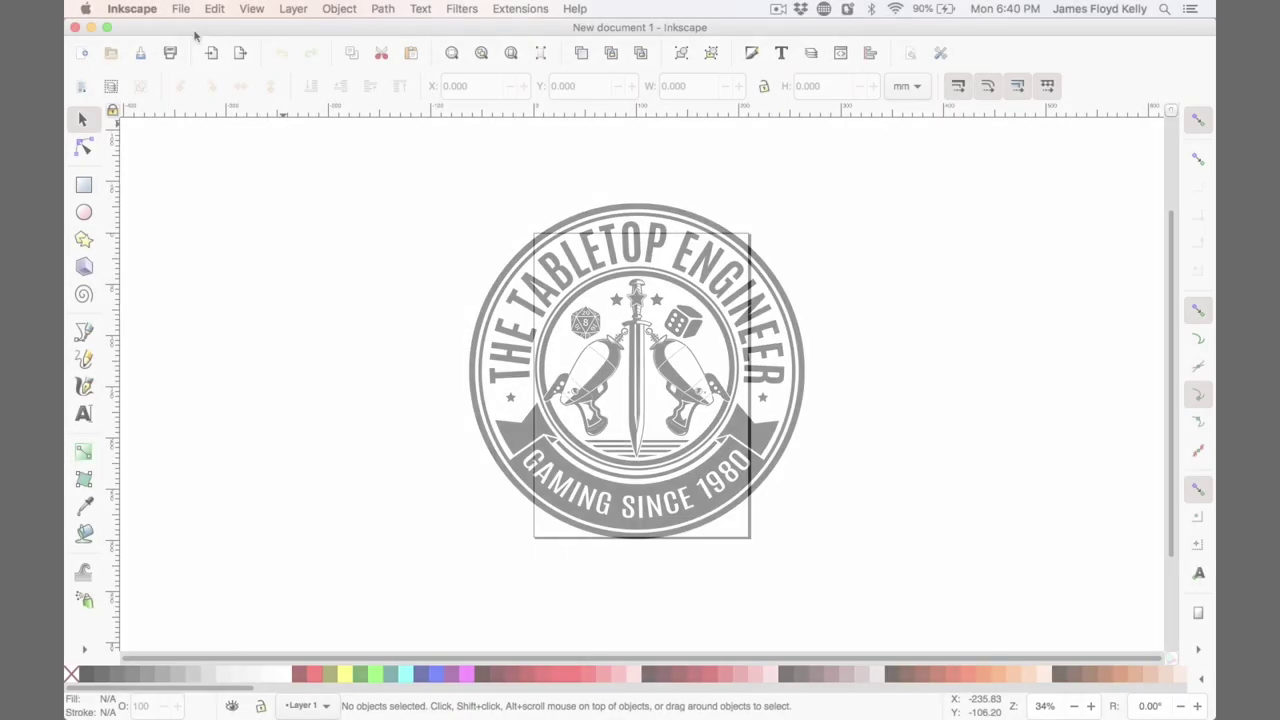
- Set the document display units to inches and the page size to US Letter
left_click(180, 9)
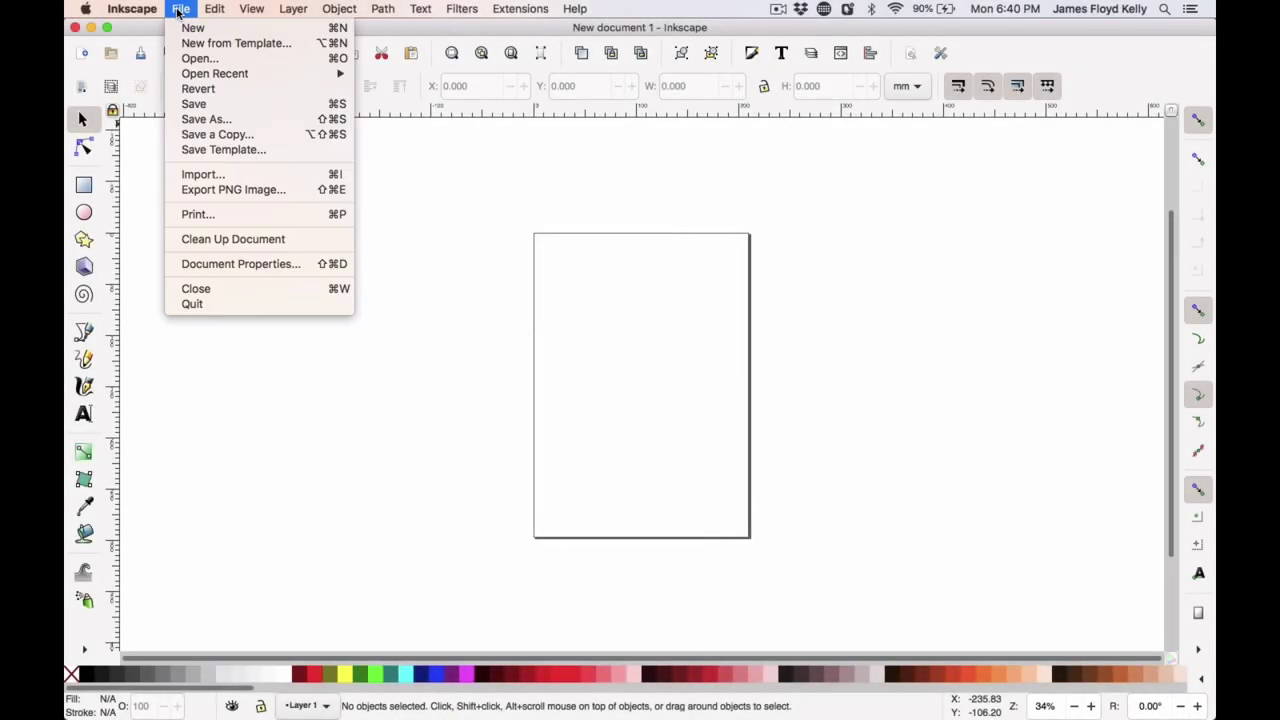
left_click(260, 266)
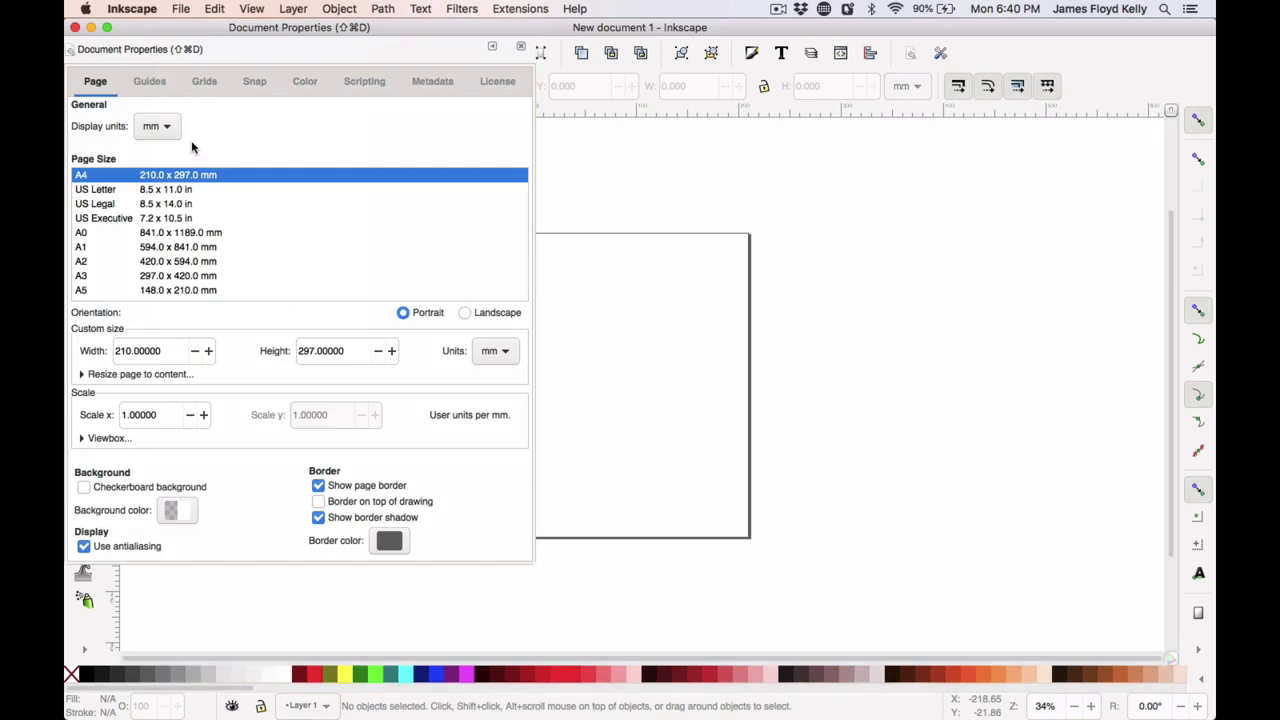
left_click(170, 128)
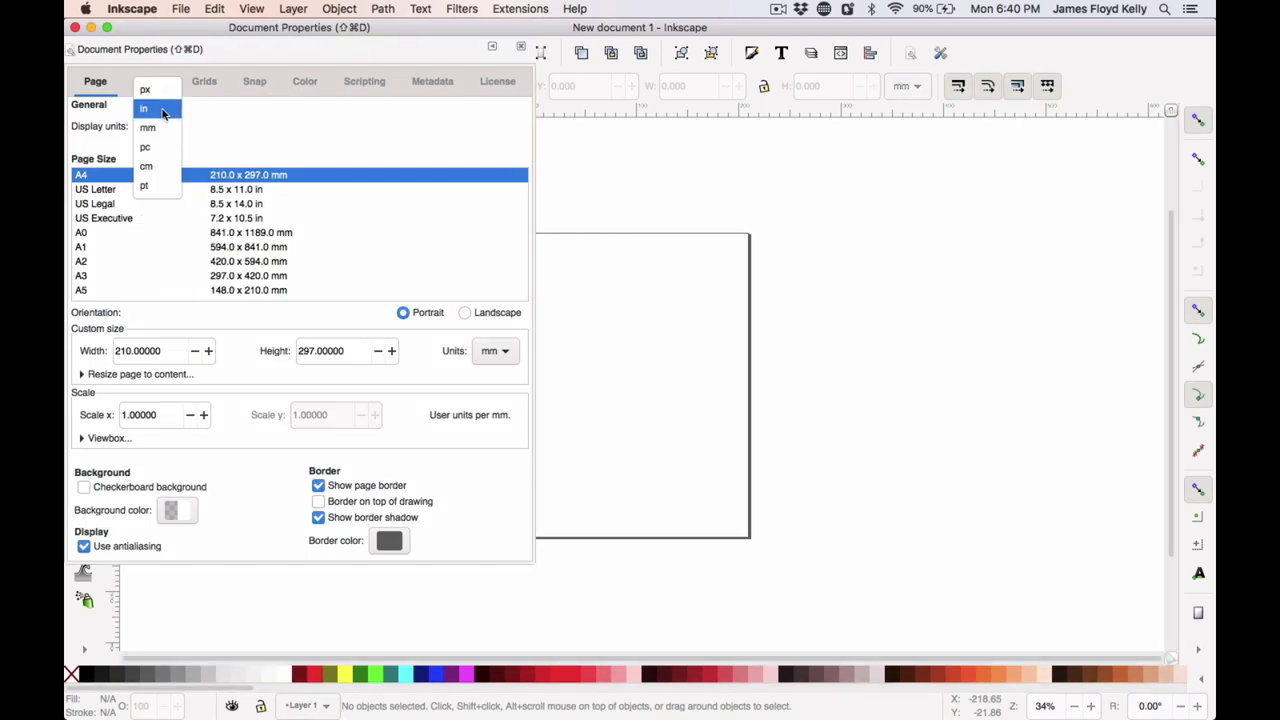
left_click(166, 116)
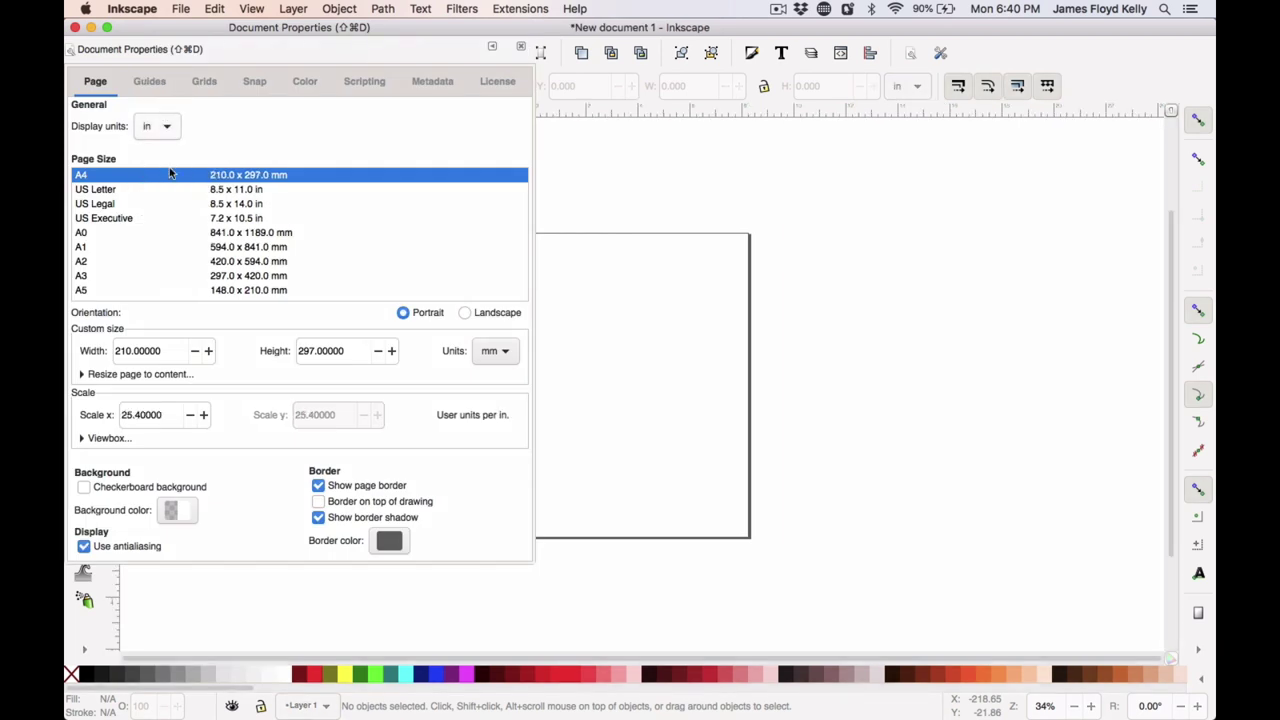
left_click(113, 190)
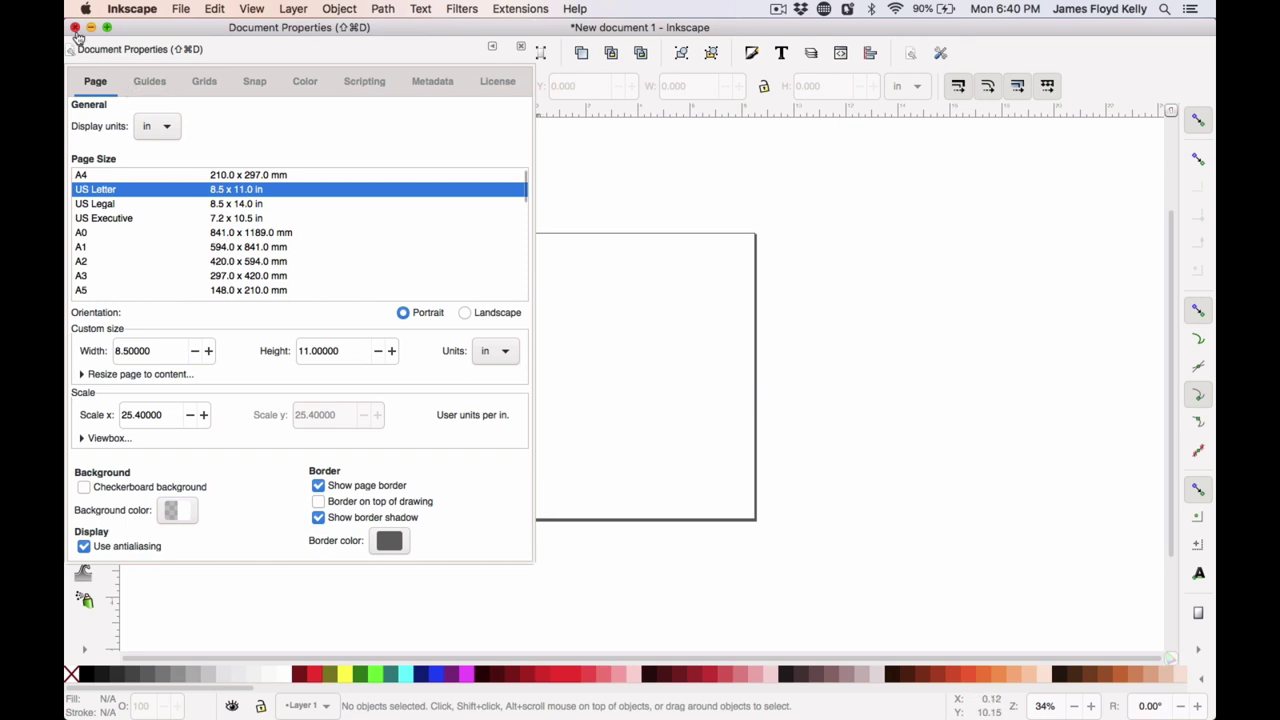
left_click(75, 28)
- Draw a rectangle on the page and size it to 3.5 × 5.5 in
left_click(84, 185)
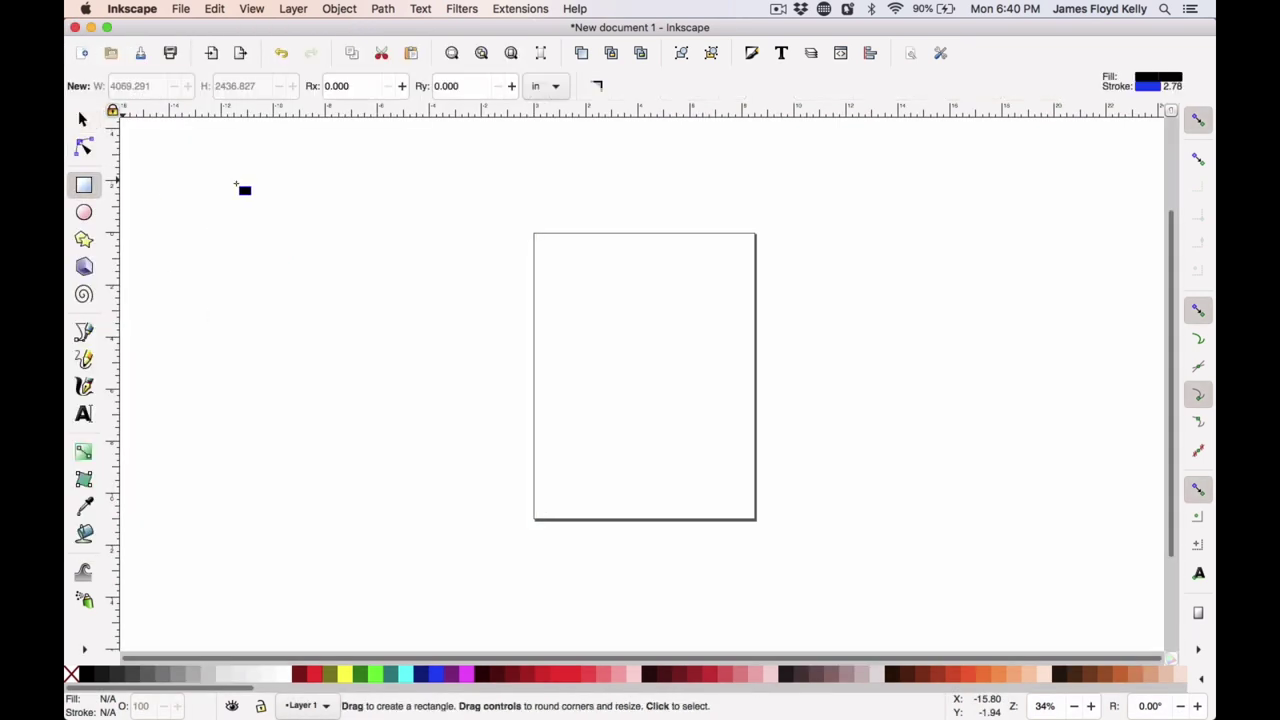
left_click_drag(560, 284, 700, 489)
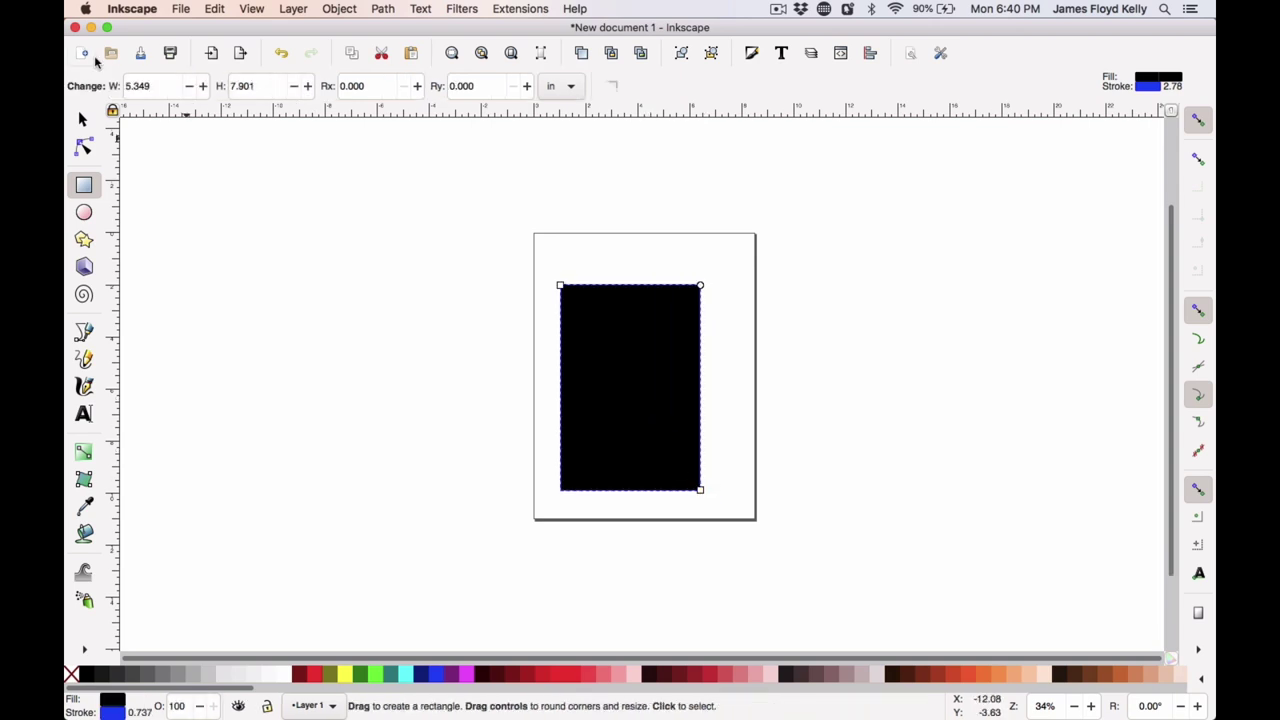
left_click(83, 120)
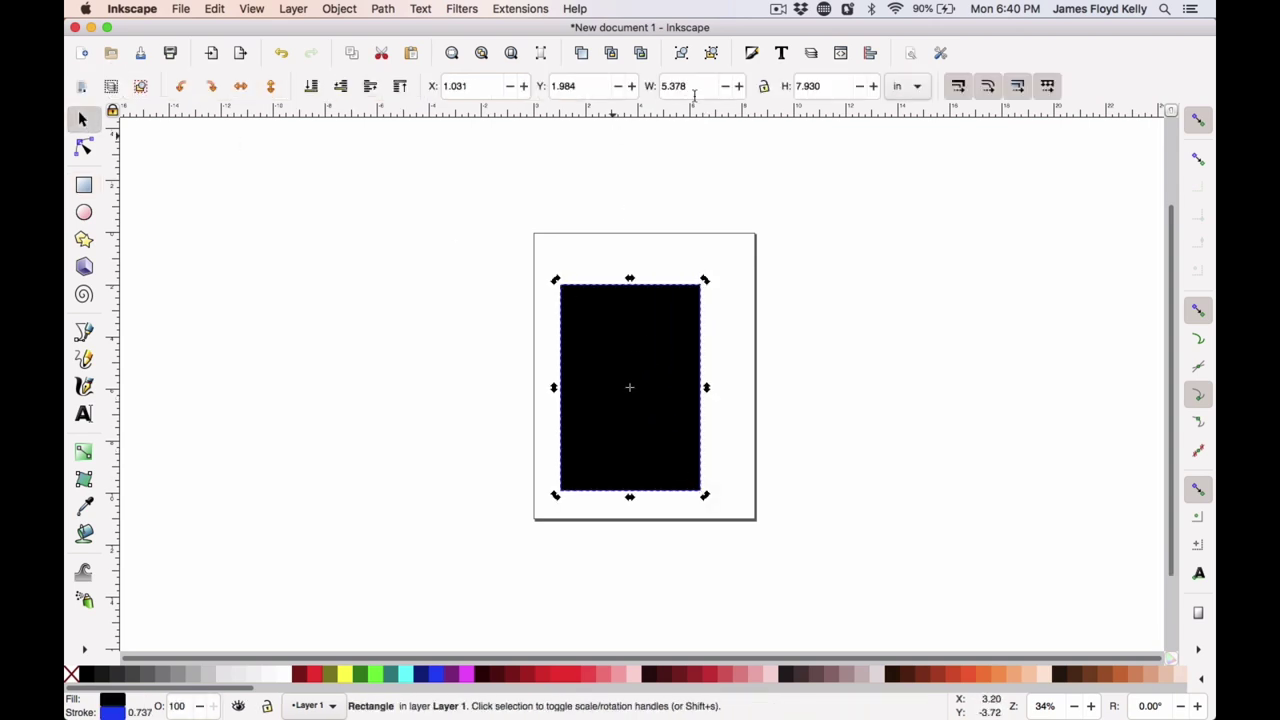
left_click_drag(694, 92, 644, 86)
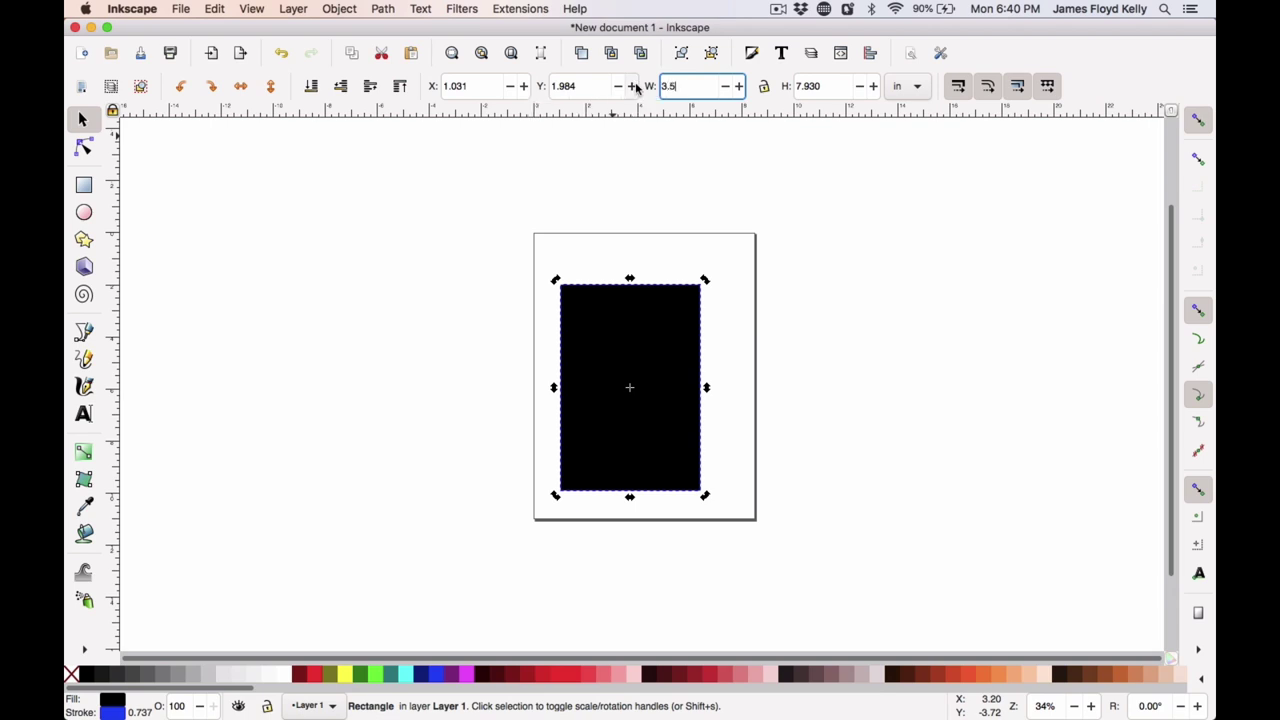
left_click_drag(834, 88, 777, 88)
type("5")
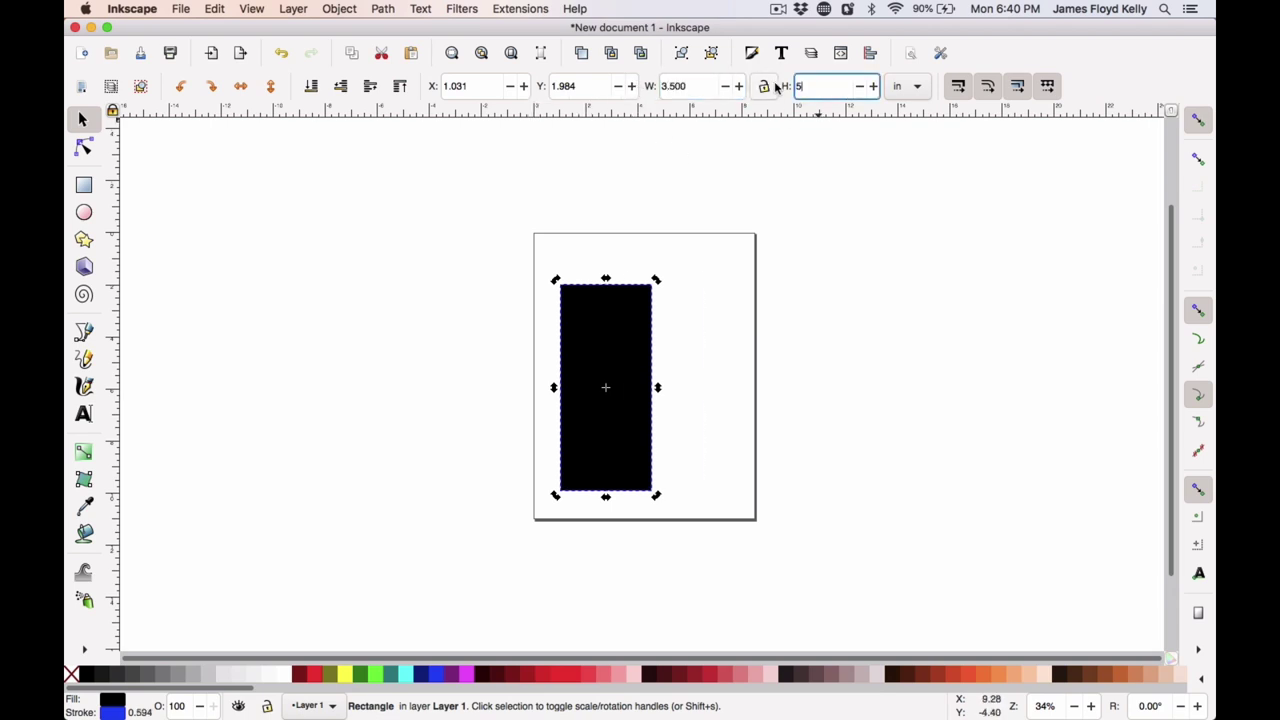
type(".5")
key("Return")
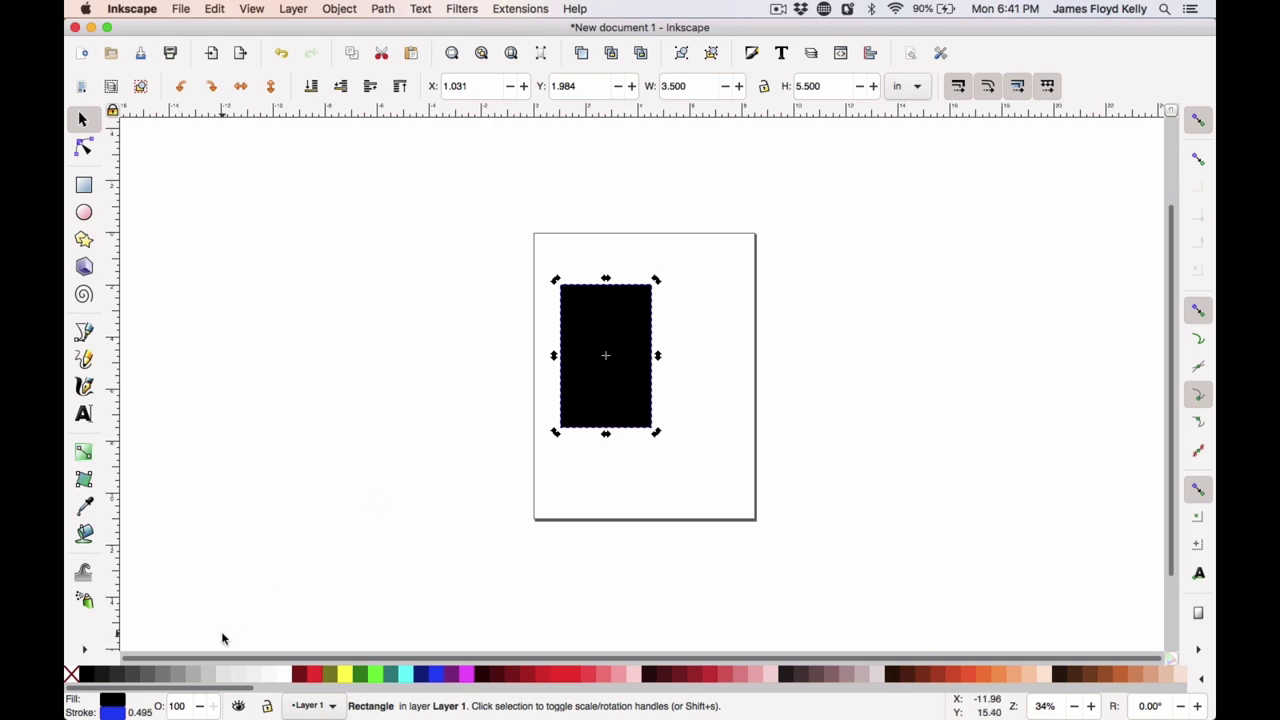
- Give the rectangle a white fill and start a text object inside it
left_click(284, 679)
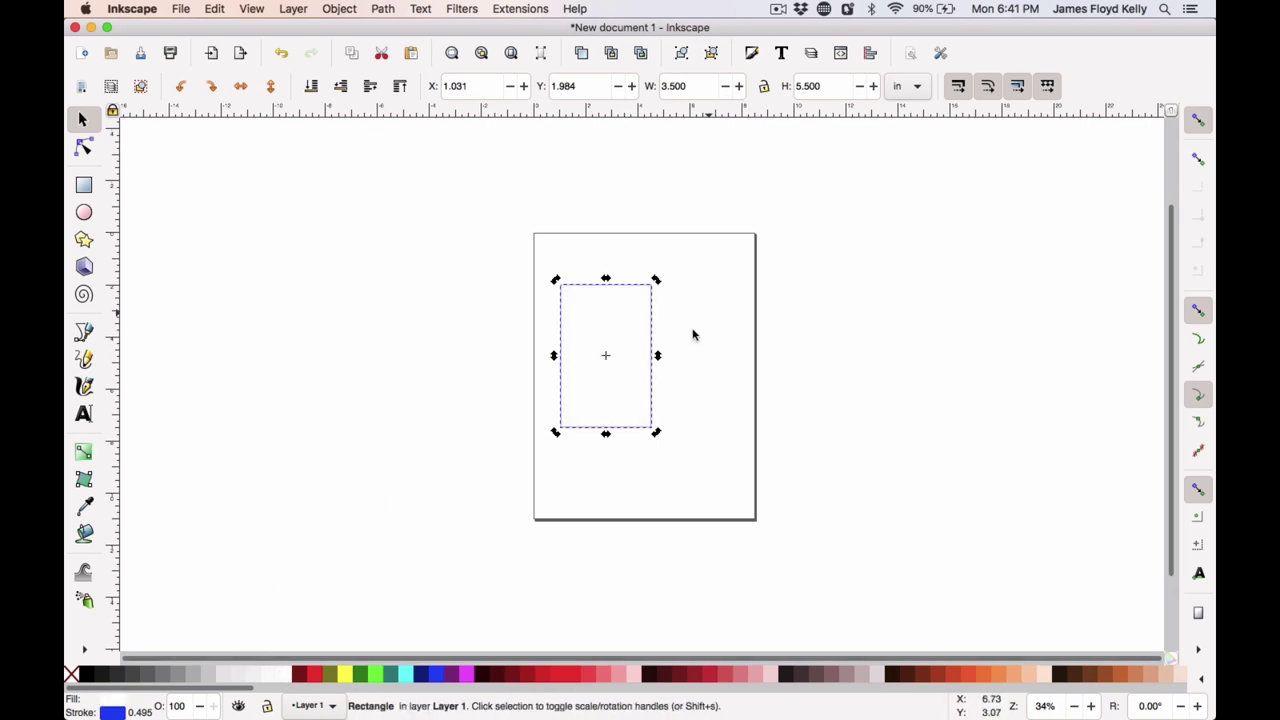
key("shift+super+f")
left_click(537, 289)
scroll(537, 291, "up", 2)
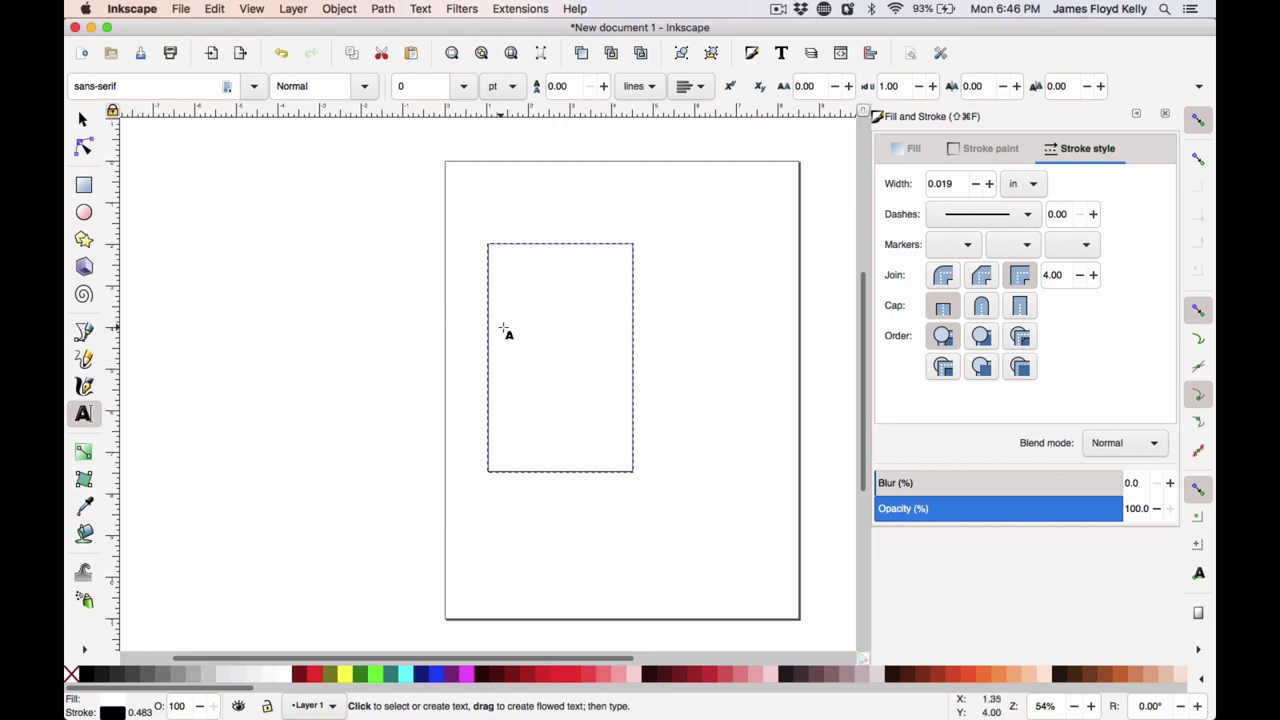
left_click(503, 327)
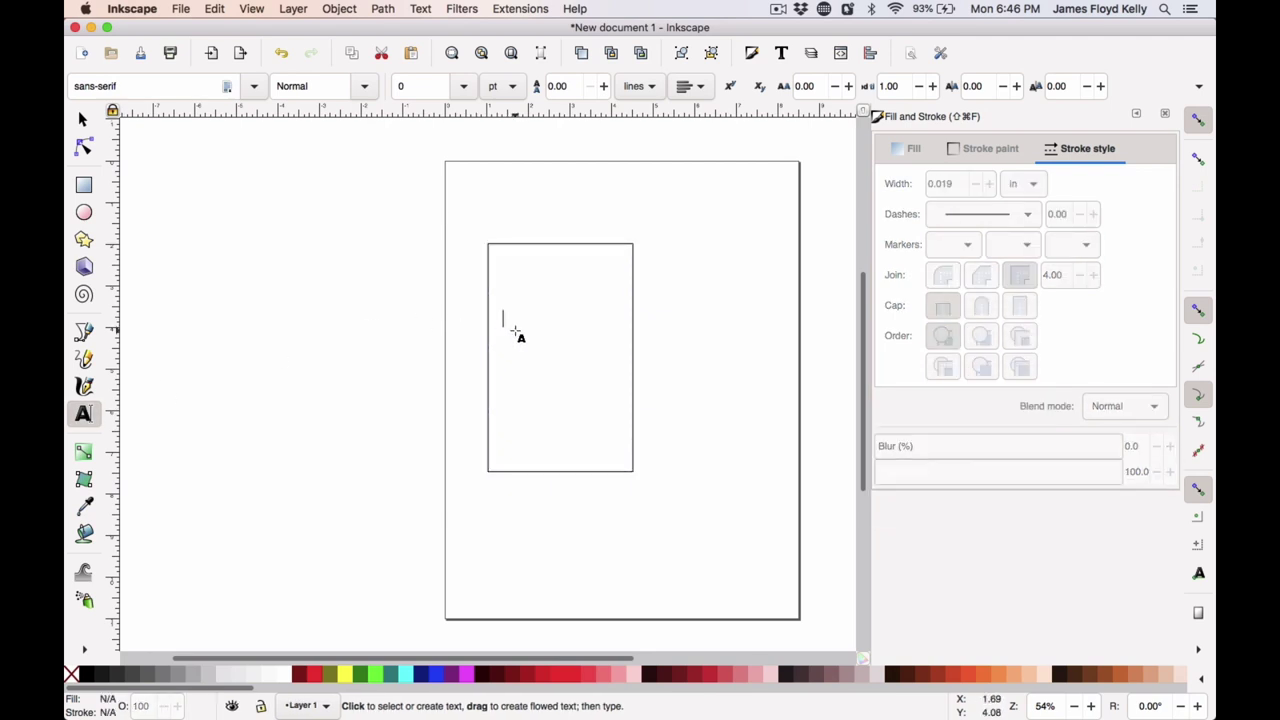
- Type the ADVENTURE title text and center-align its lines
type("ad")
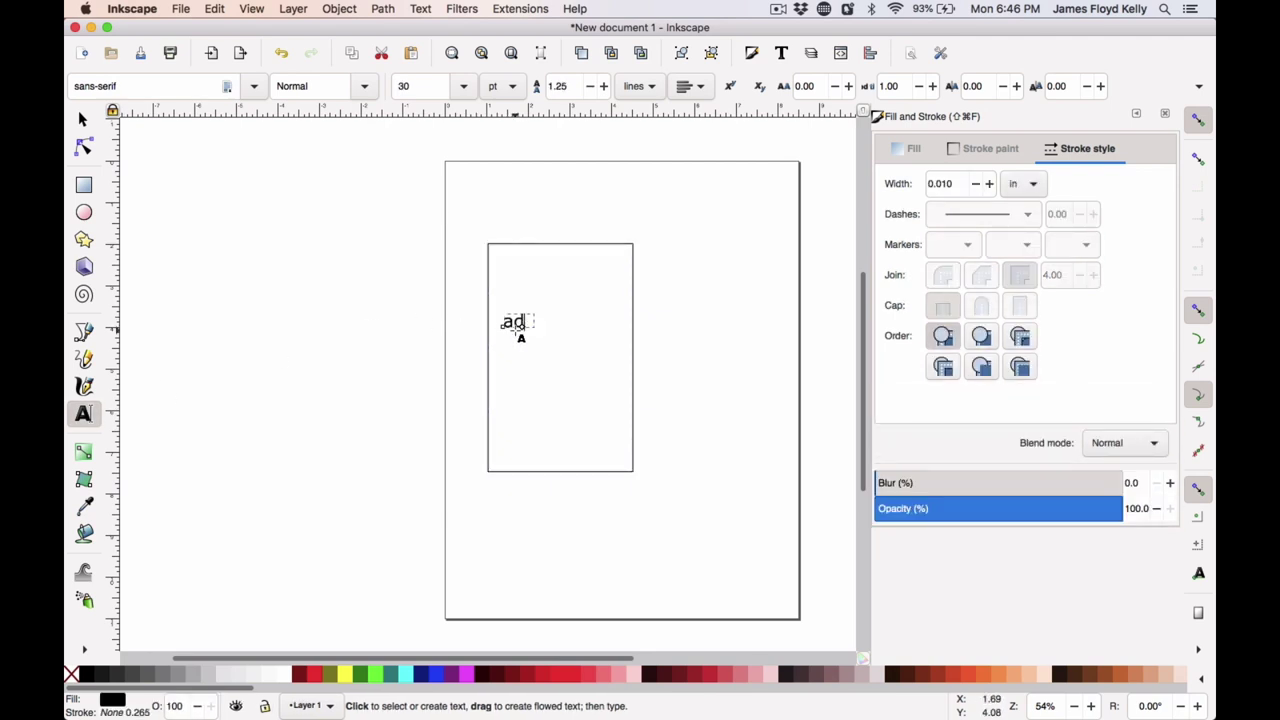
key("BackSpace")
key("BackSpace")
type("ADVENTURE")
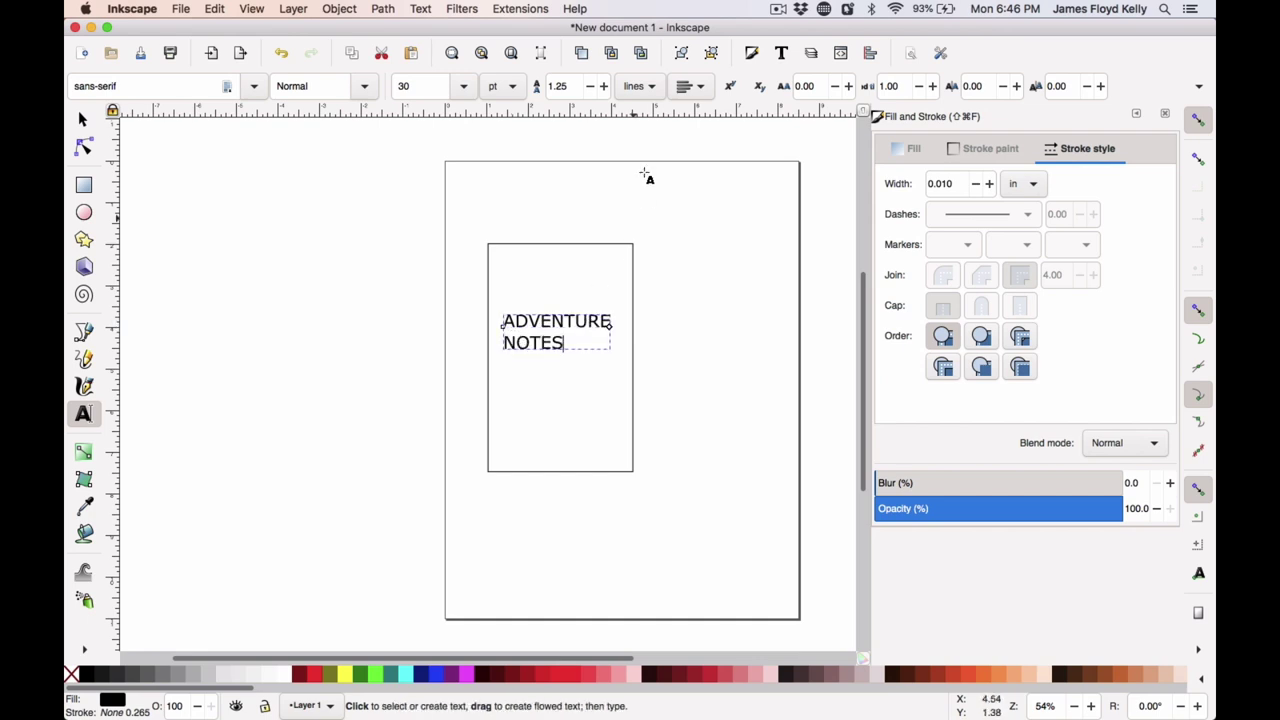
left_click(688, 90)
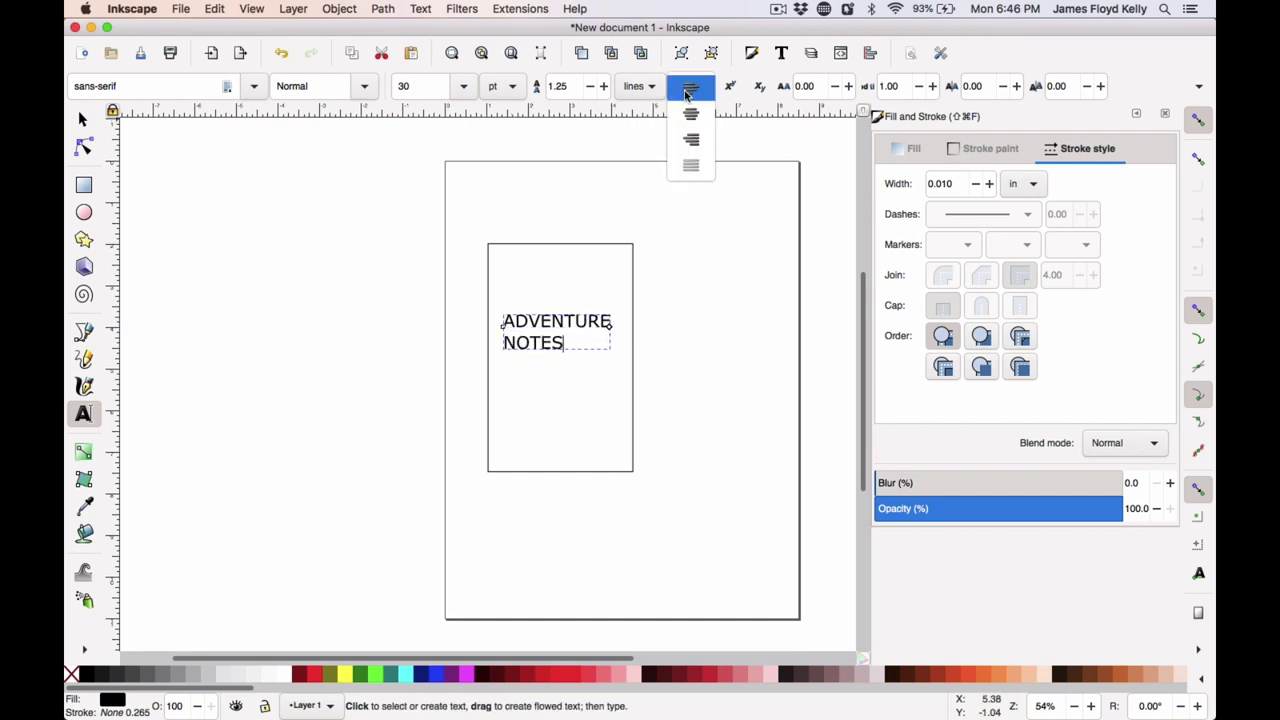
left_click(690, 114)
- Set the ADVENTURE NOTES title to Futura Bold with wider letter spacing
left_click_drag(606, 351, 371, 95)
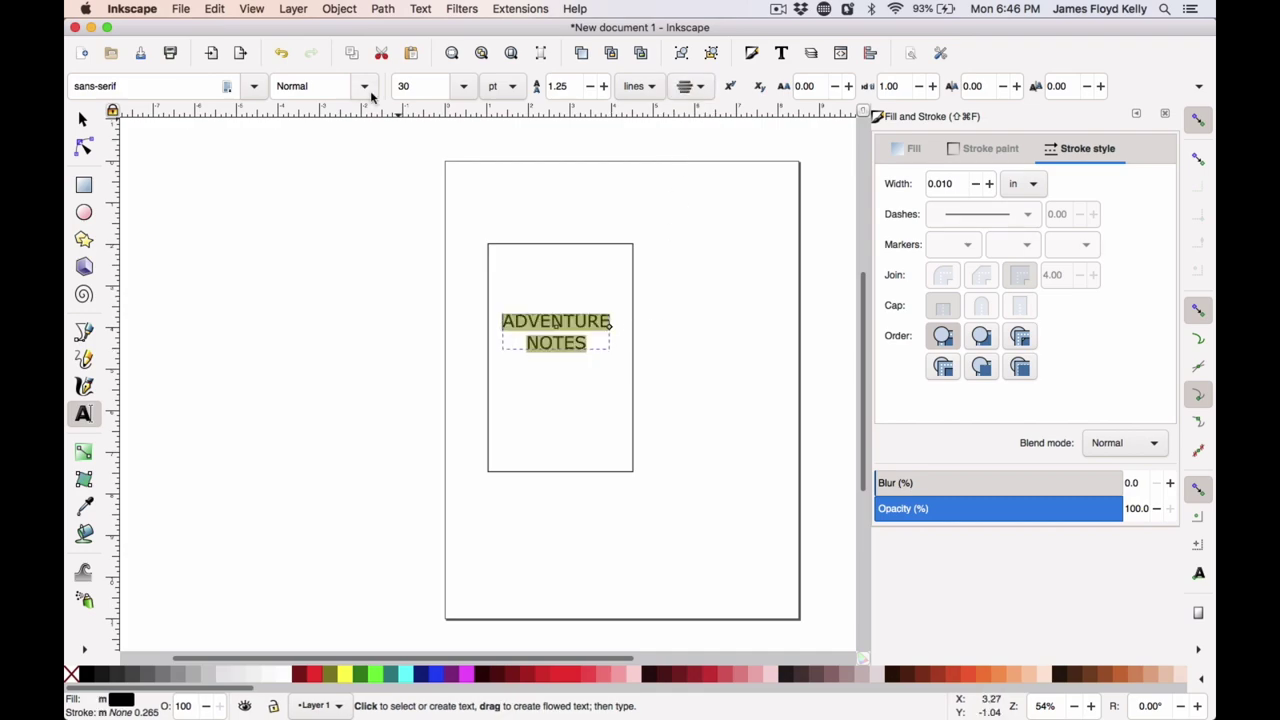
left_click(253, 88)
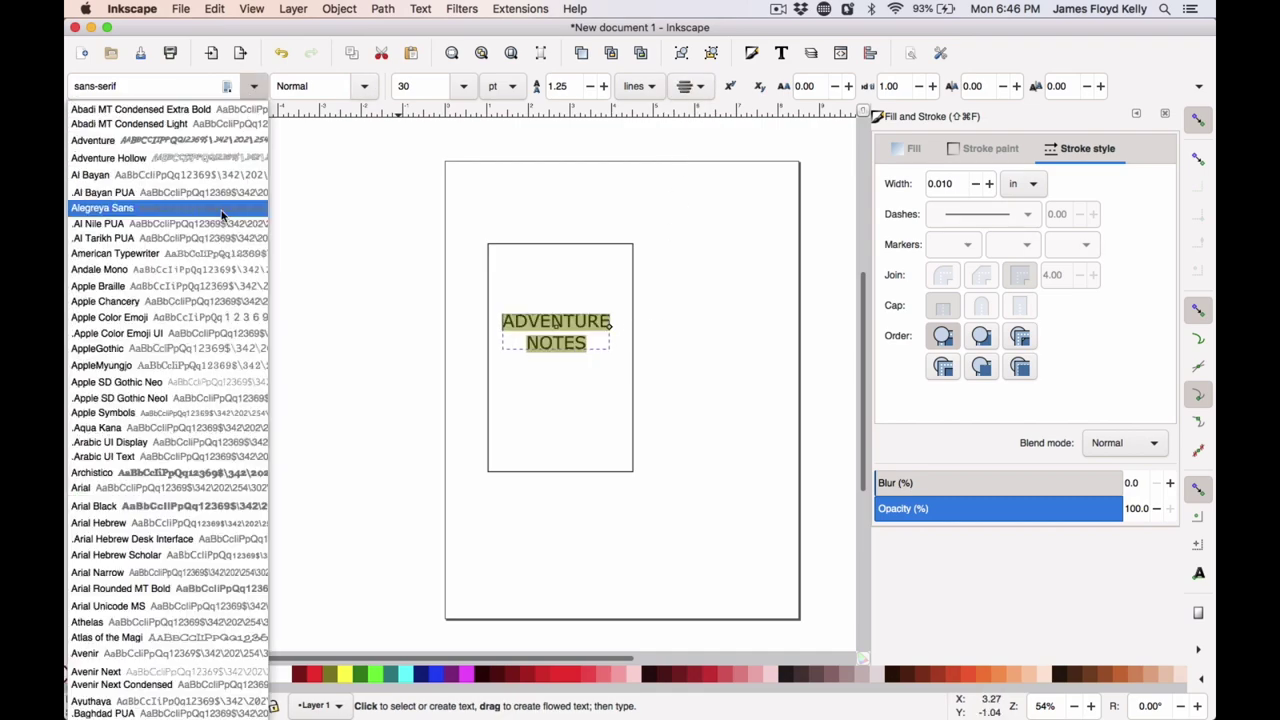
scroll(157, 480, "down", 15)
scroll(157, 484, "up", 10)
scroll(157, 483, "up", 2)
scroll(156, 485, "down", 10)
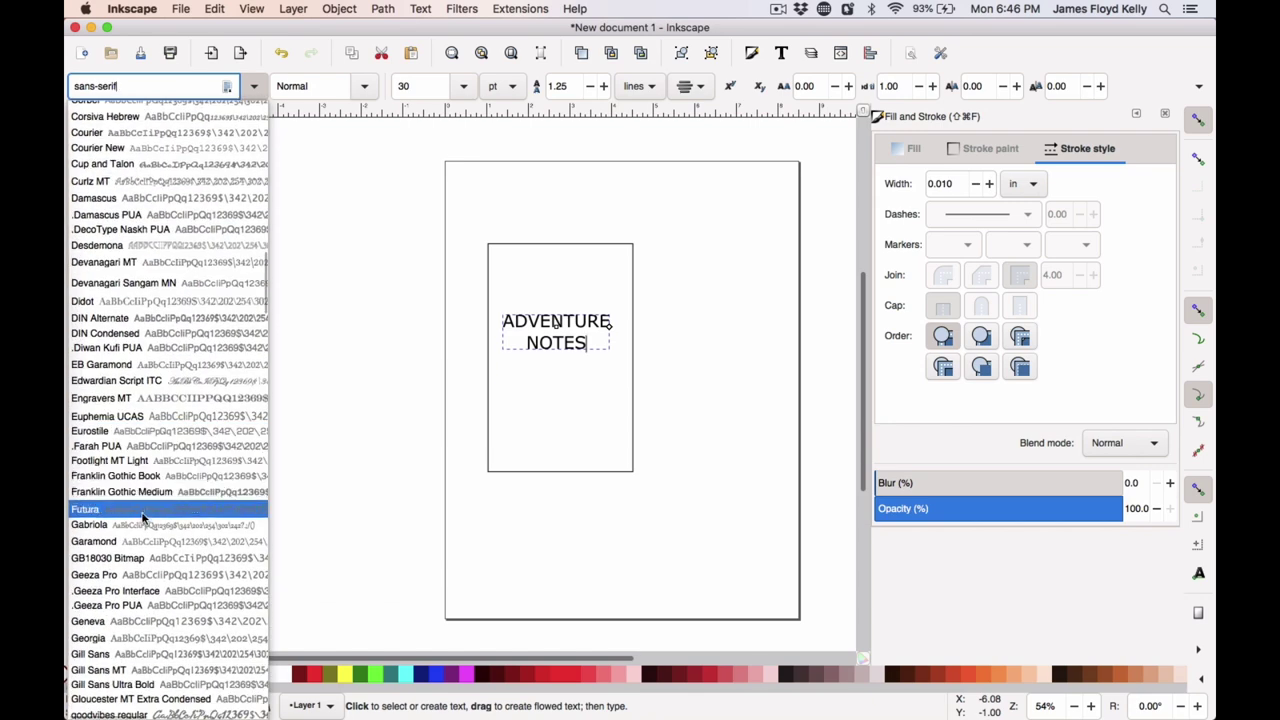
left_click(142, 510)
left_click(364, 86)
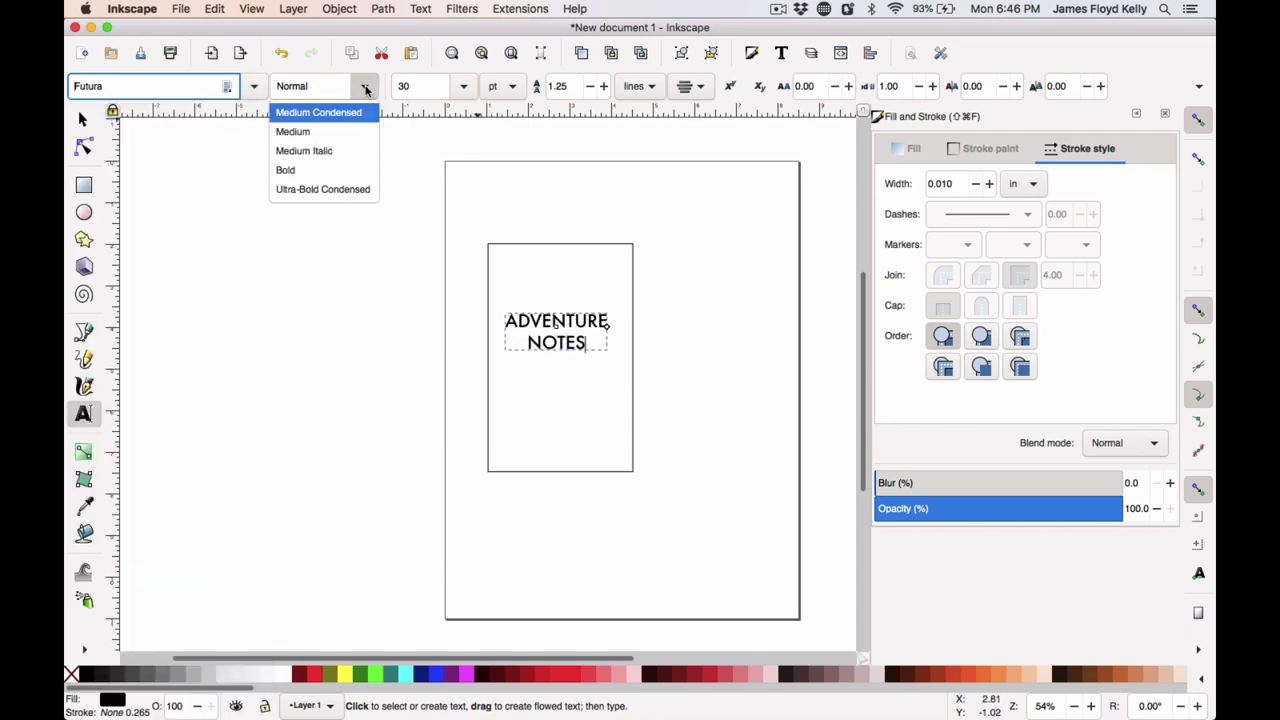
left_click(329, 170)
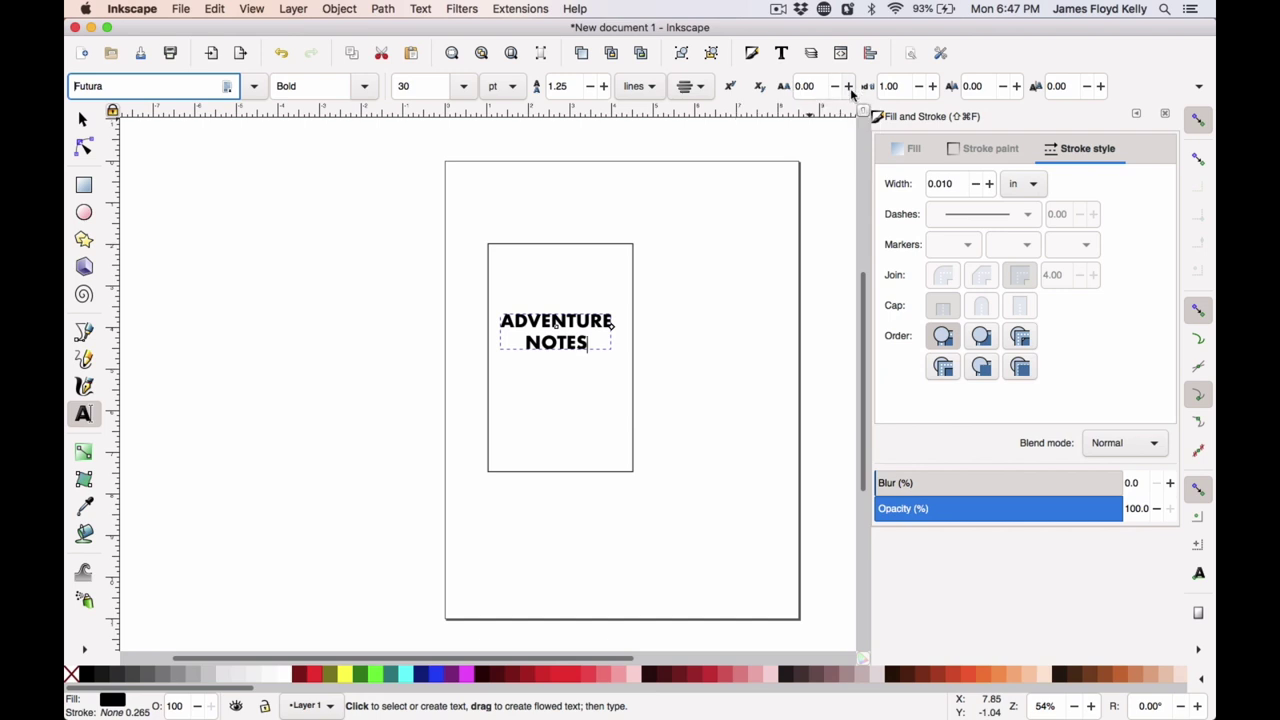
left_click(849, 90)
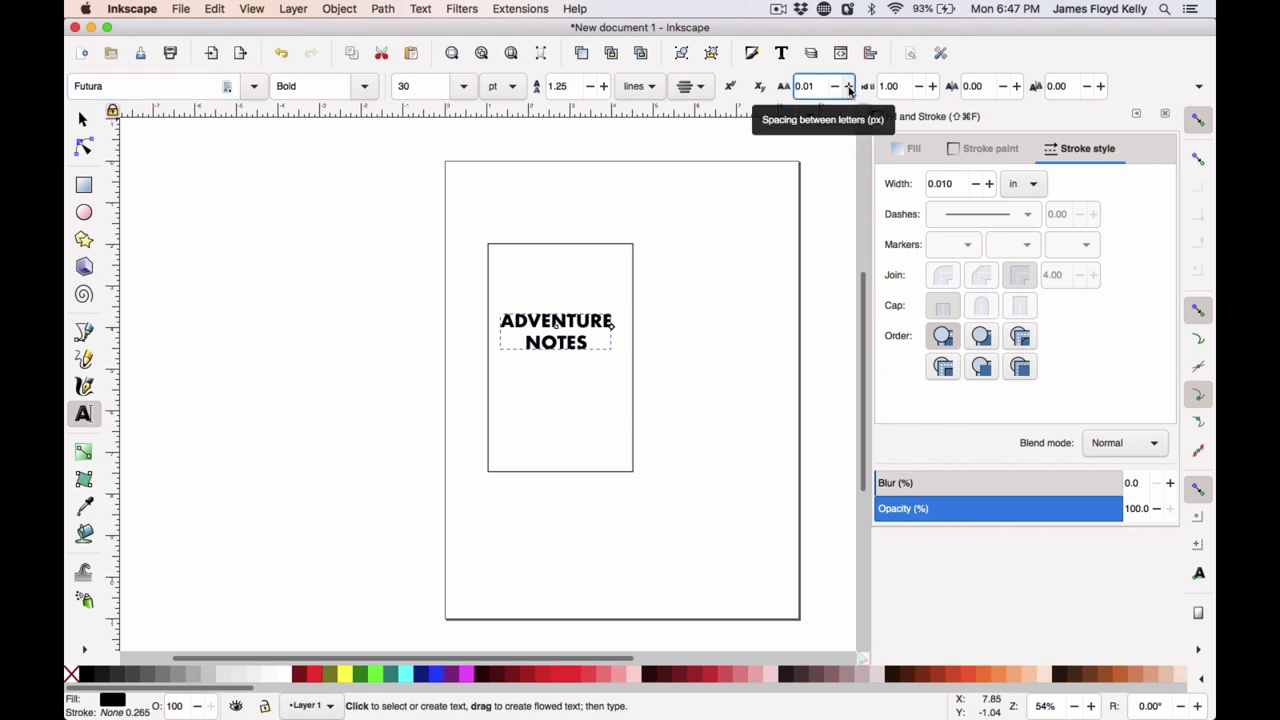
left_click(849, 87)
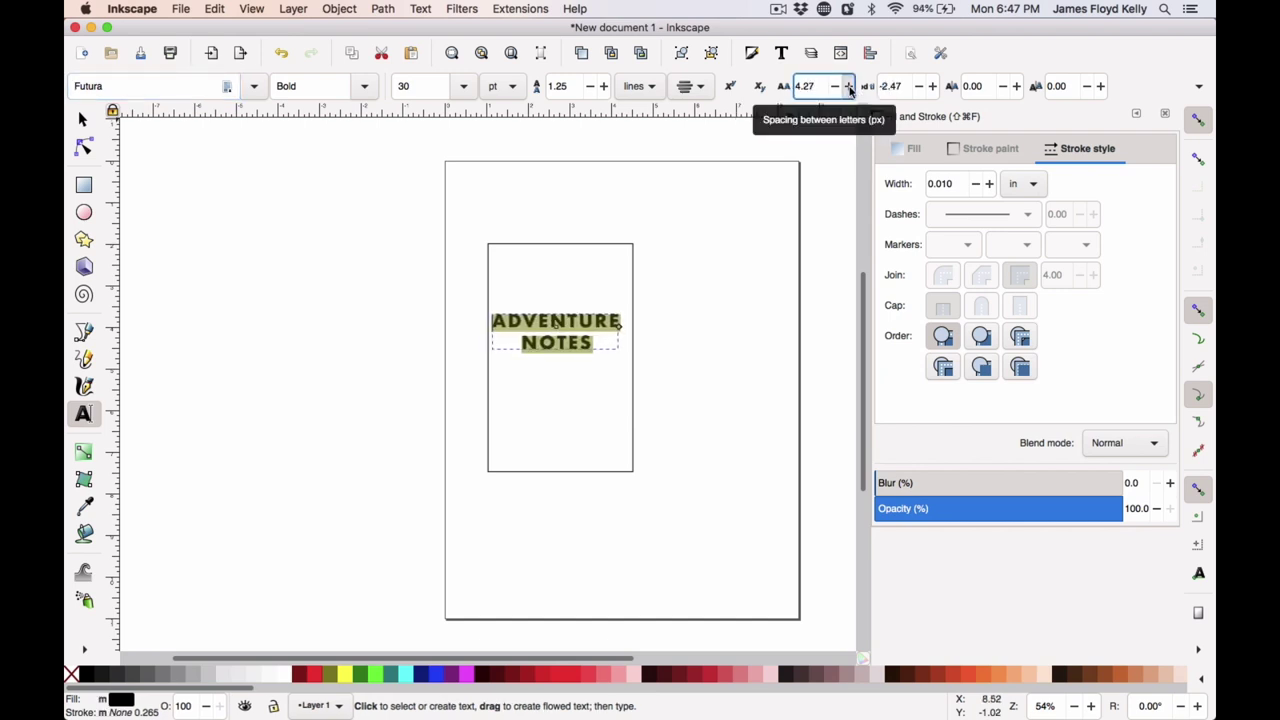
- Move the ADVENTURE NOTES title slightly up and to the right
left_click(736, 236)
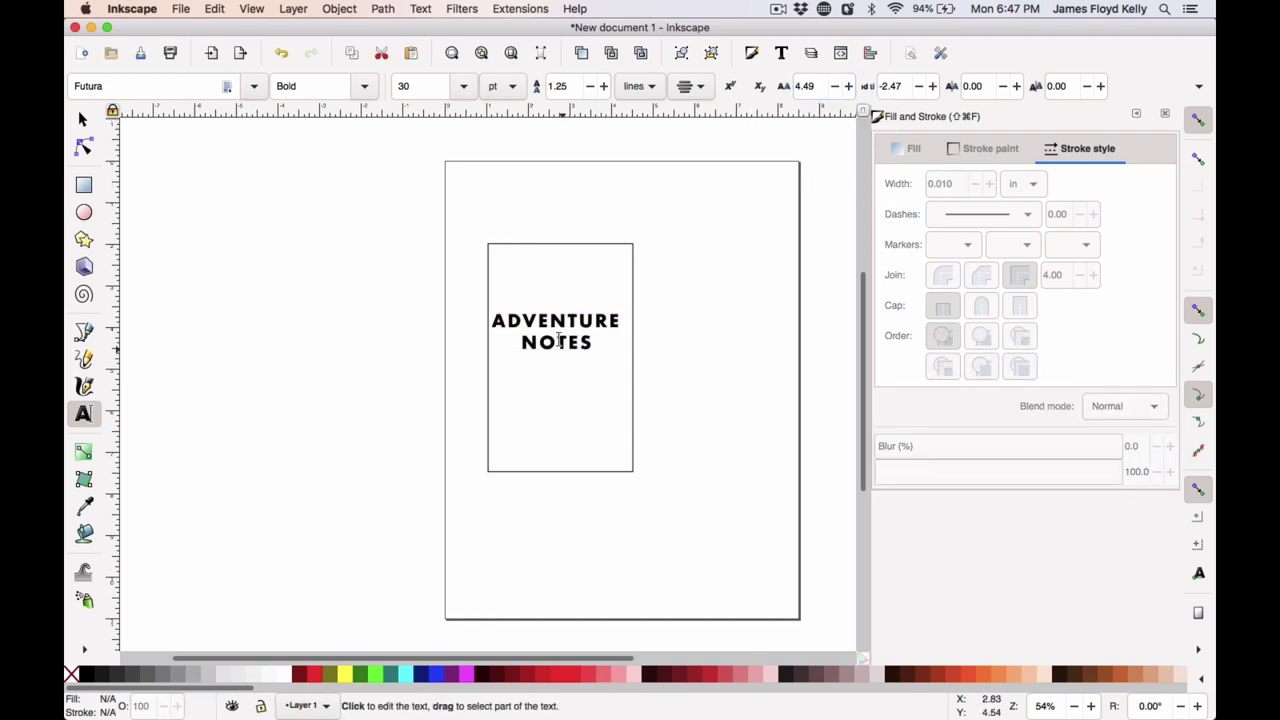
left_click(558, 376)
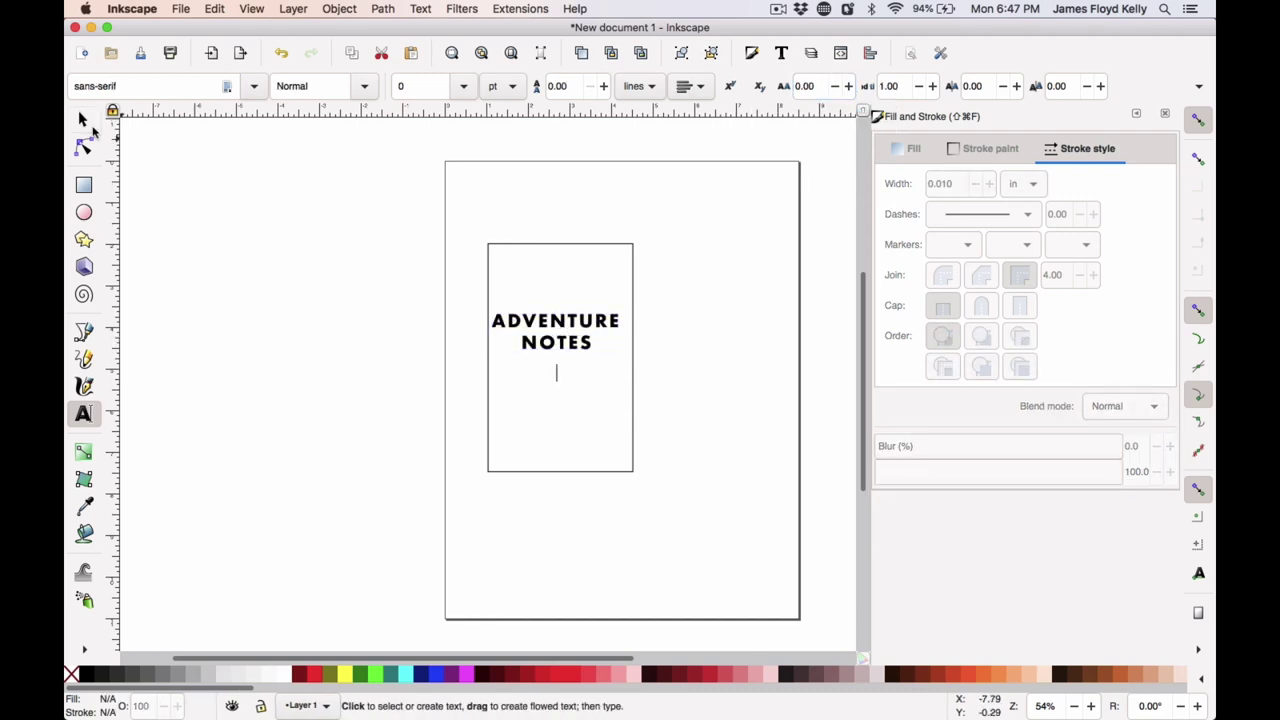
left_click(83, 119)
left_click_drag(598, 329, 605, 310)
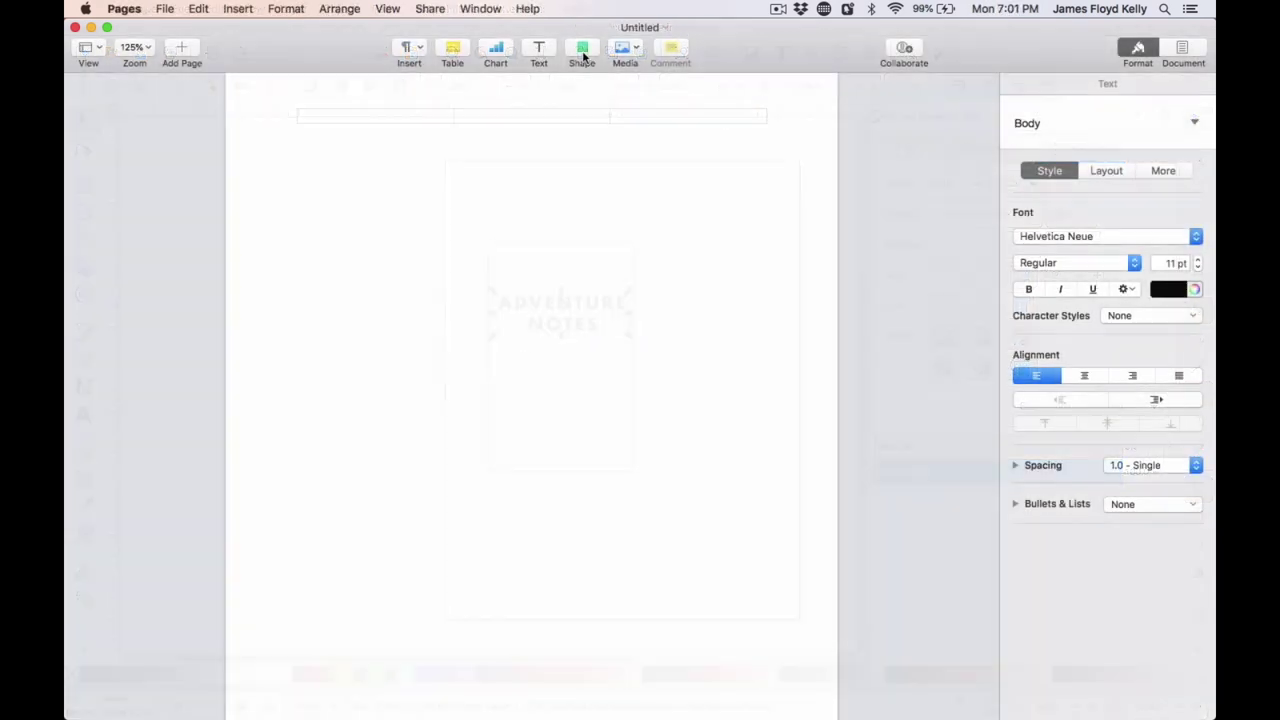
left_click(582, 48)
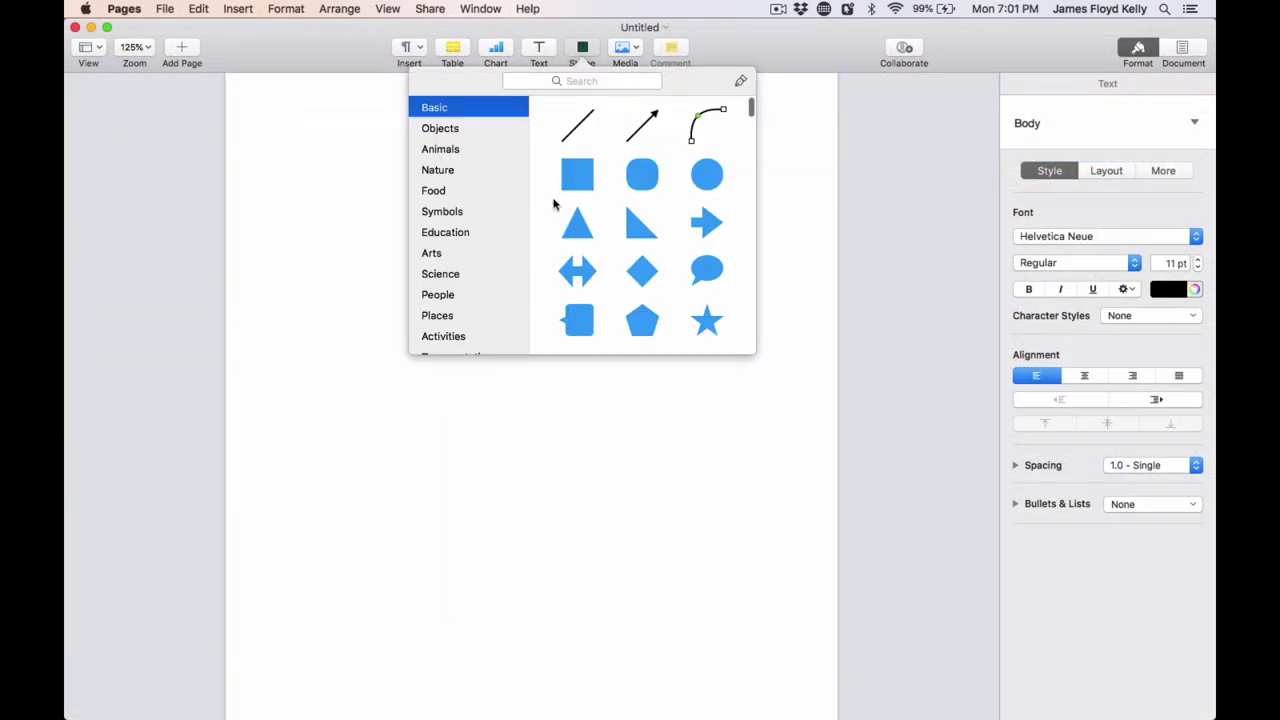
- Stretch a square into a wide band with white fill and a thin line border
left_click(578, 175)
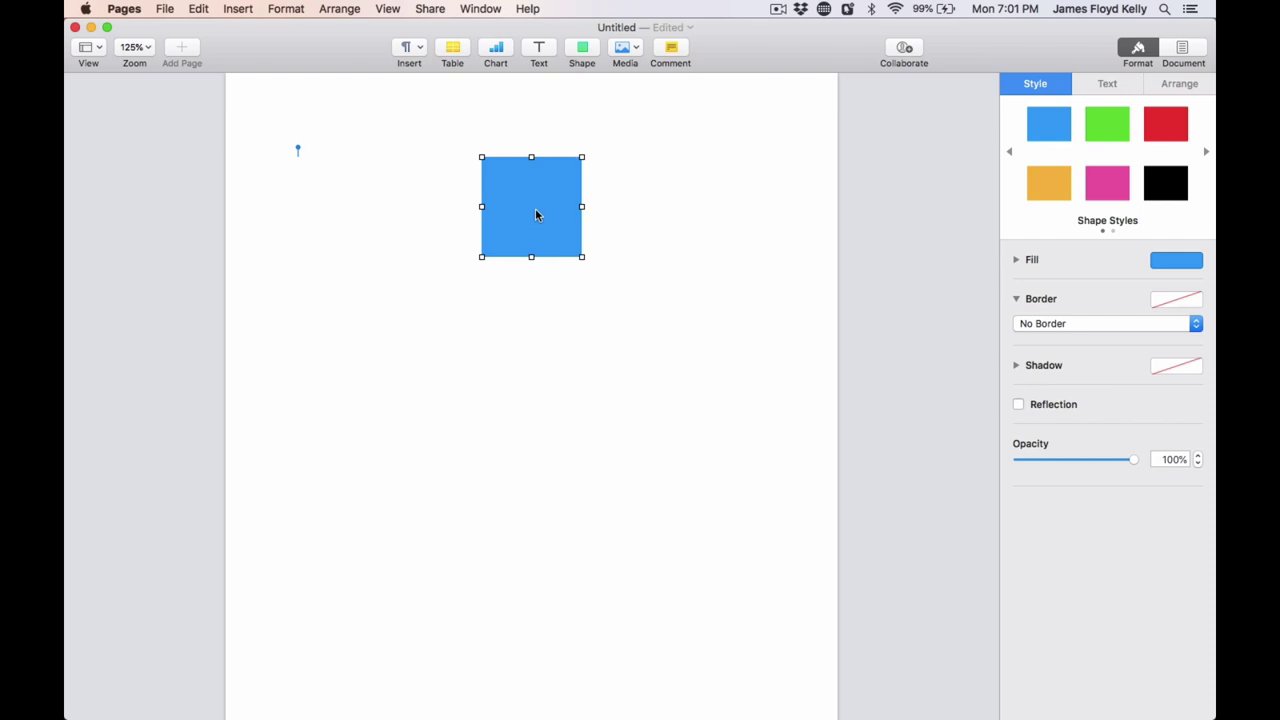
left_click_drag(536, 214, 777, 365)
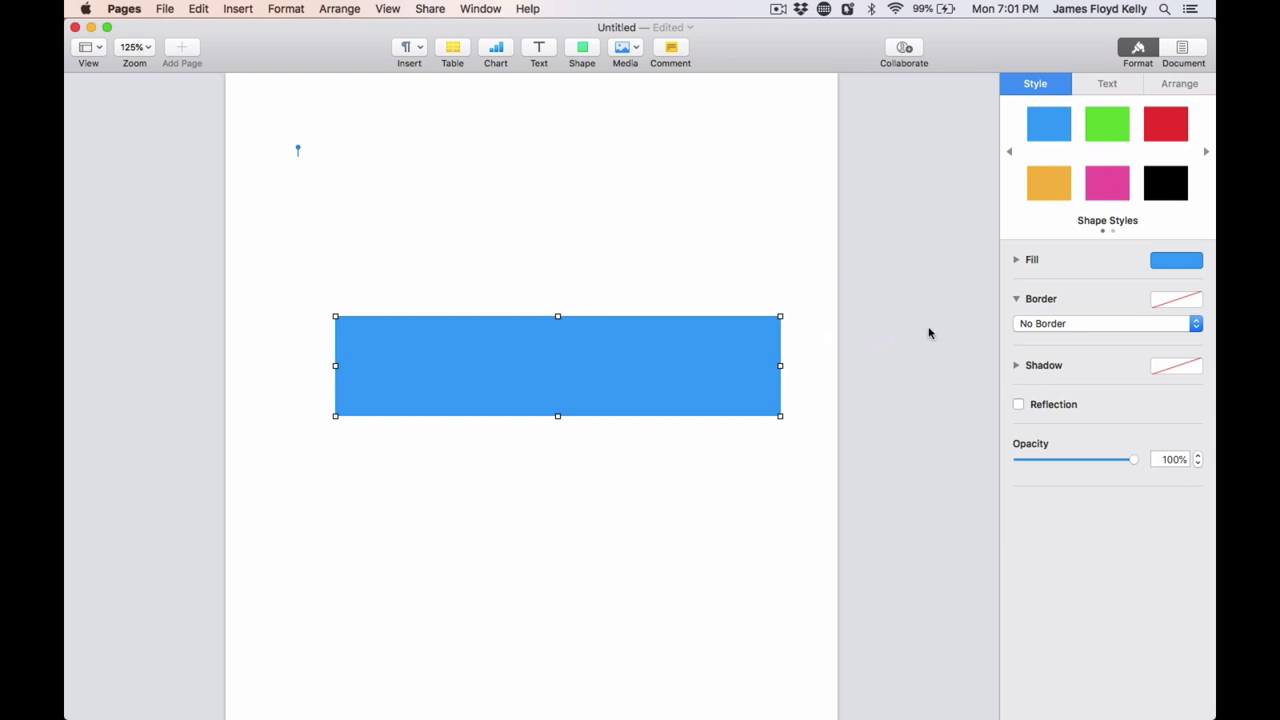
left_click(1158, 262)
left_click(1030, 409)
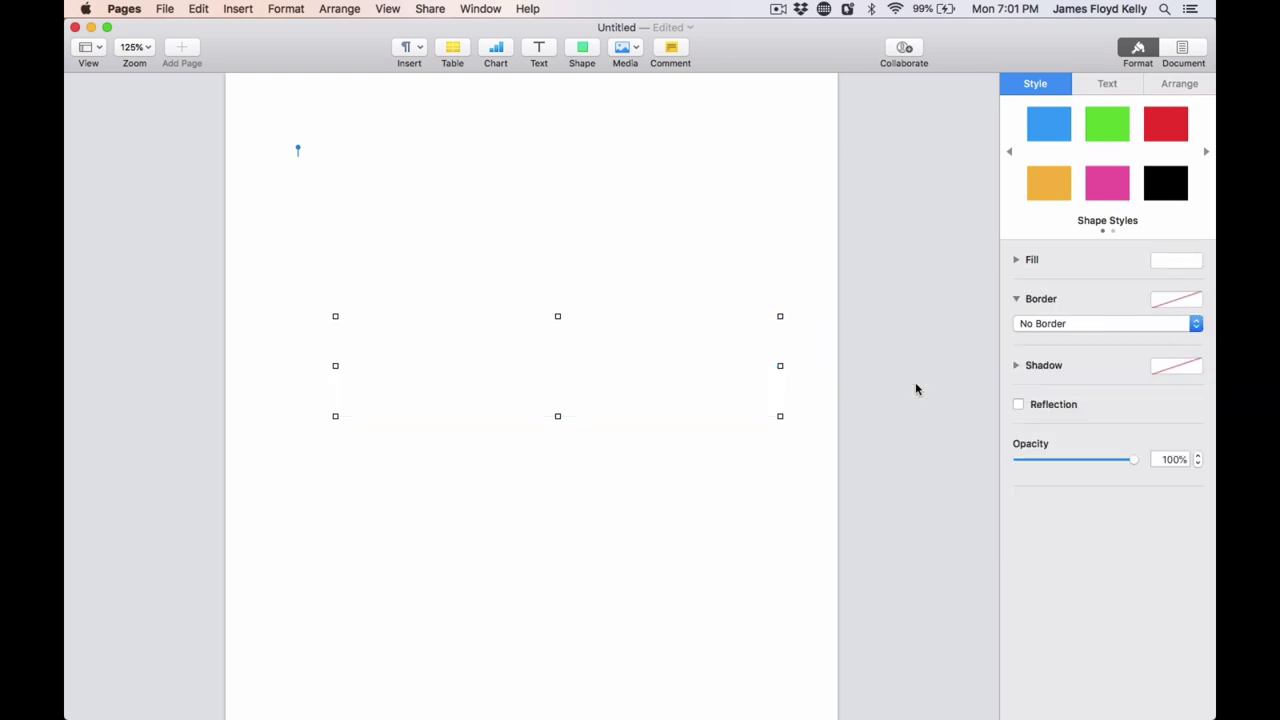
left_click(1171, 299)
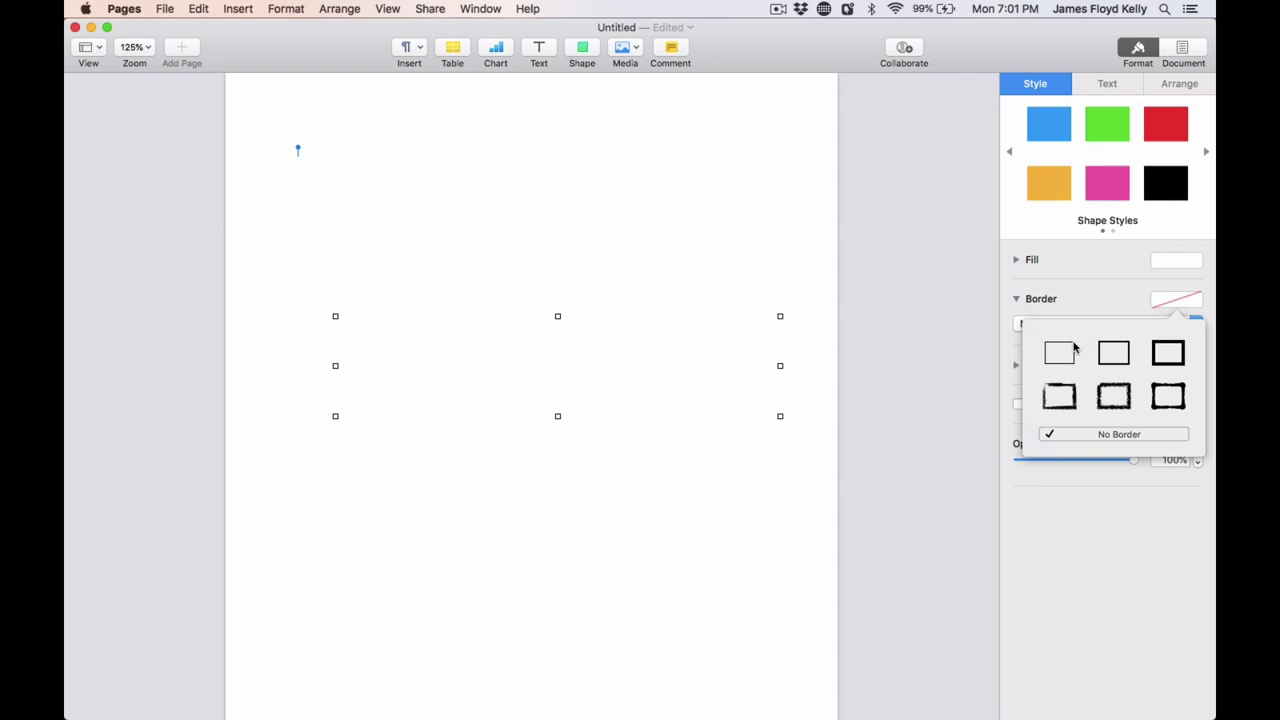
left_click(1074, 347)
left_click(699, 436)
left_click_drag(605, 365, 580, 364)
left_click(575, 180)
- Place a rounded square in the middle of the band and enlarge it
left_click(580, 50)
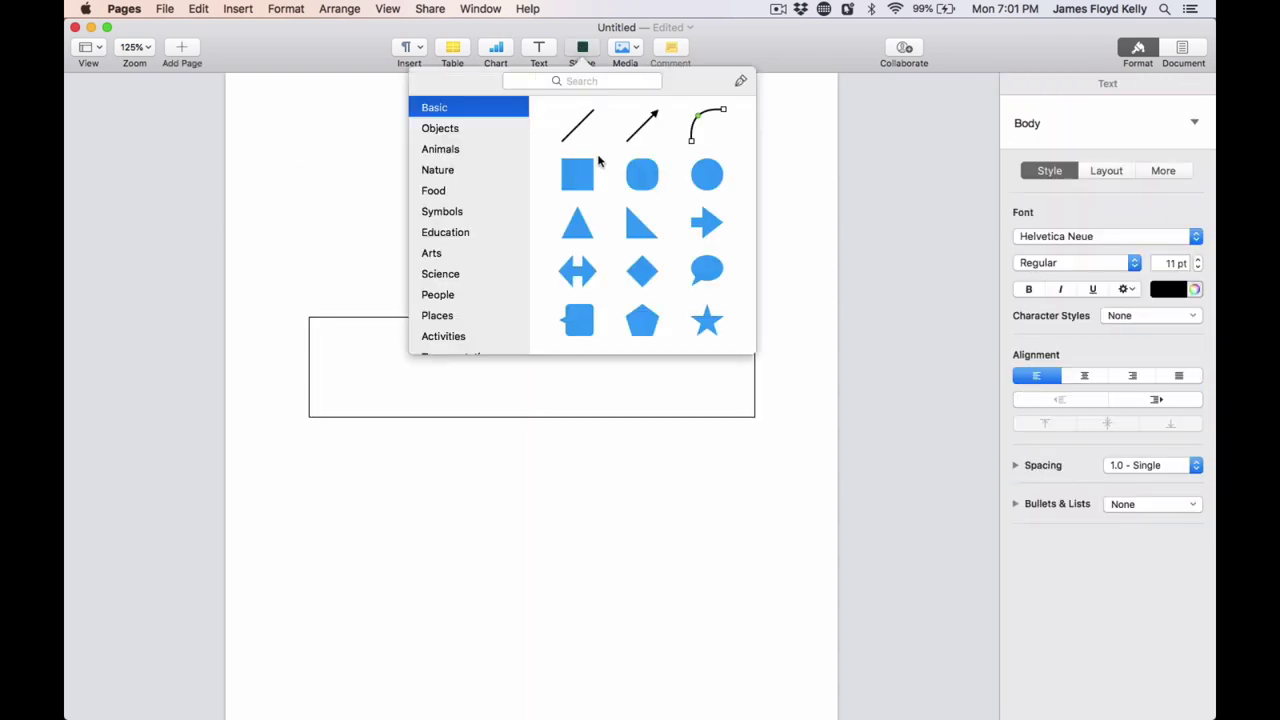
left_click(643, 175)
left_click_drag(546, 230, 548, 360)
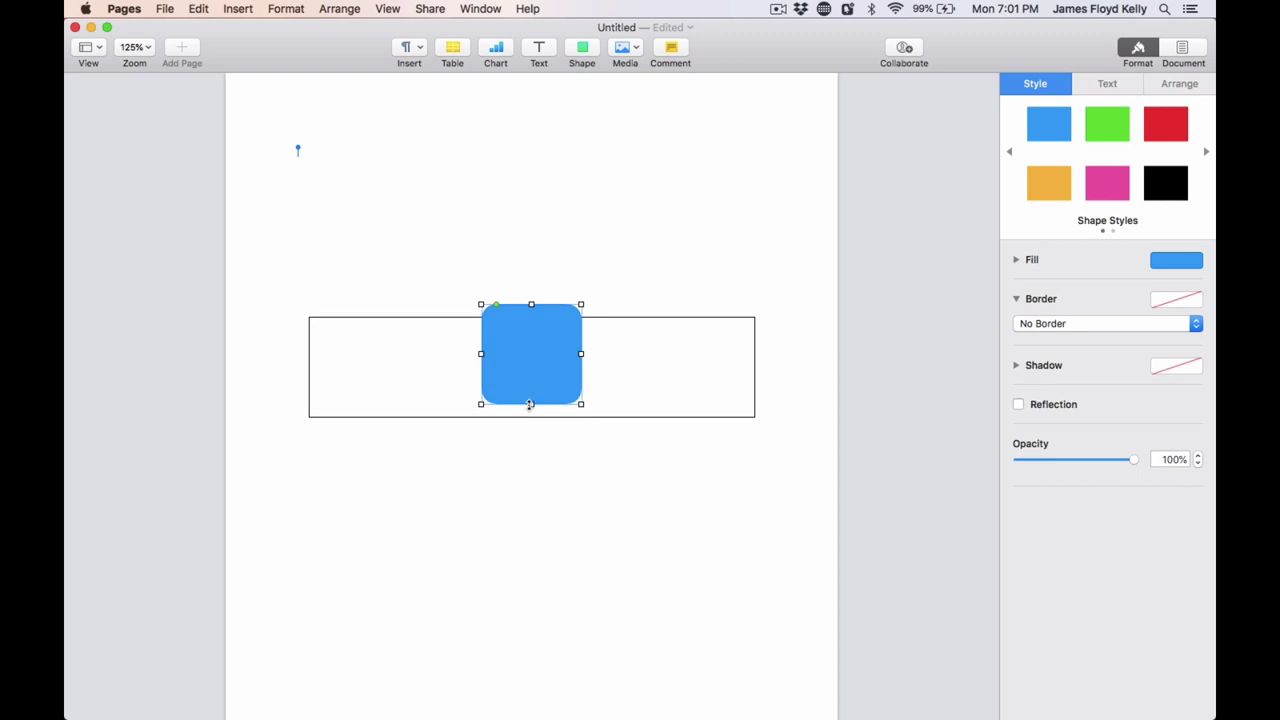
left_click_drag(530, 404, 532, 423)
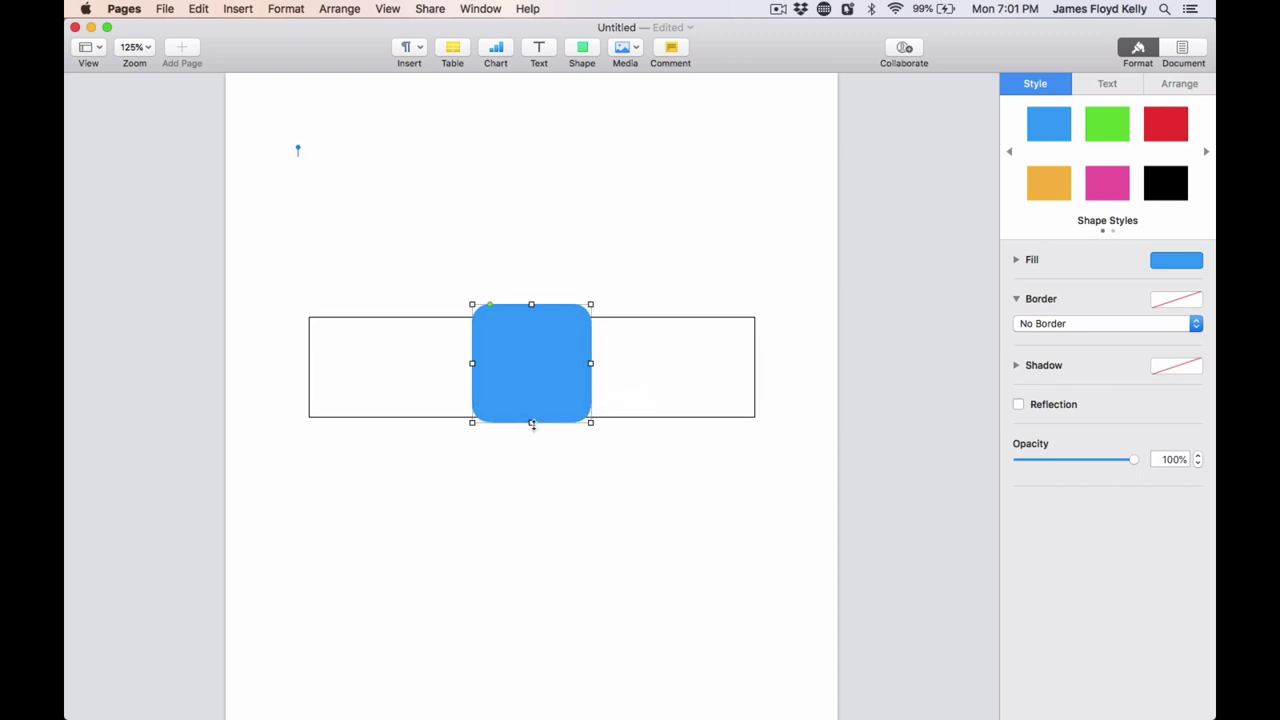
left_click(557, 451)
left_click(548, 398)
left_click_drag(531, 421, 531, 429)
left_click(559, 463)
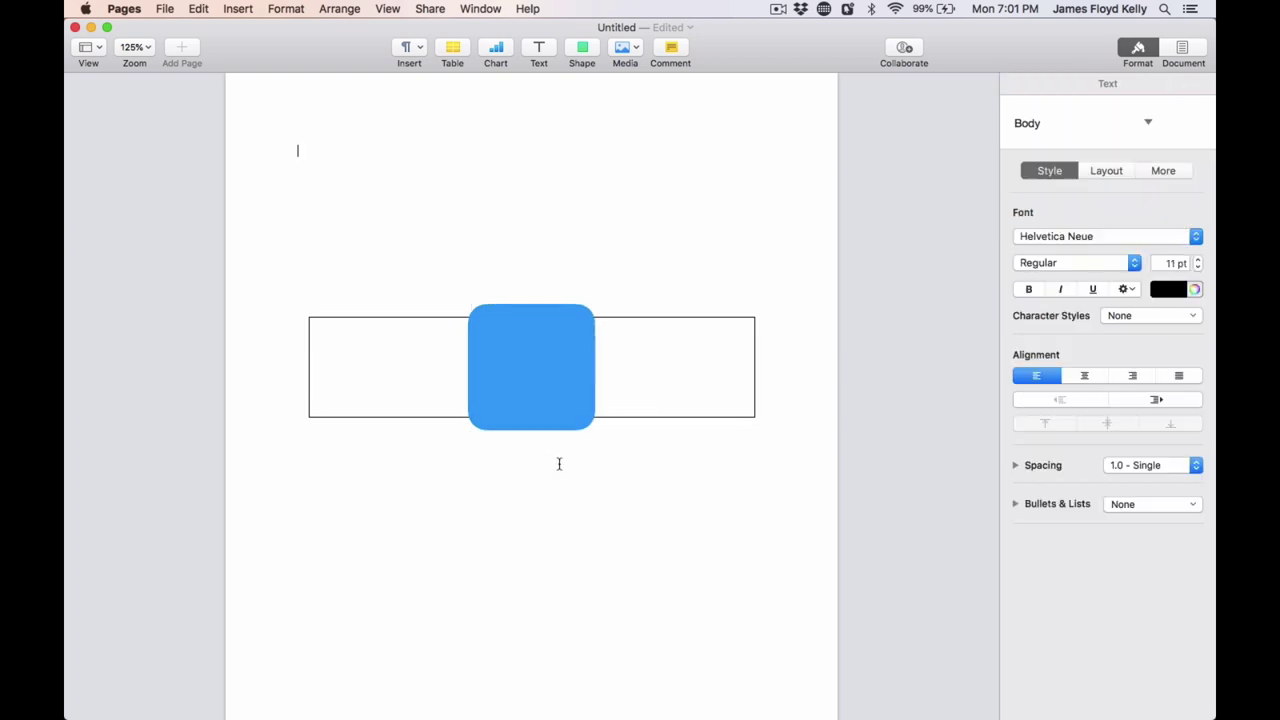
- Give the rounded-square buckle a line border and white fill
left_click(560, 415)
left_click(1176, 299)
left_click(1079, 350)
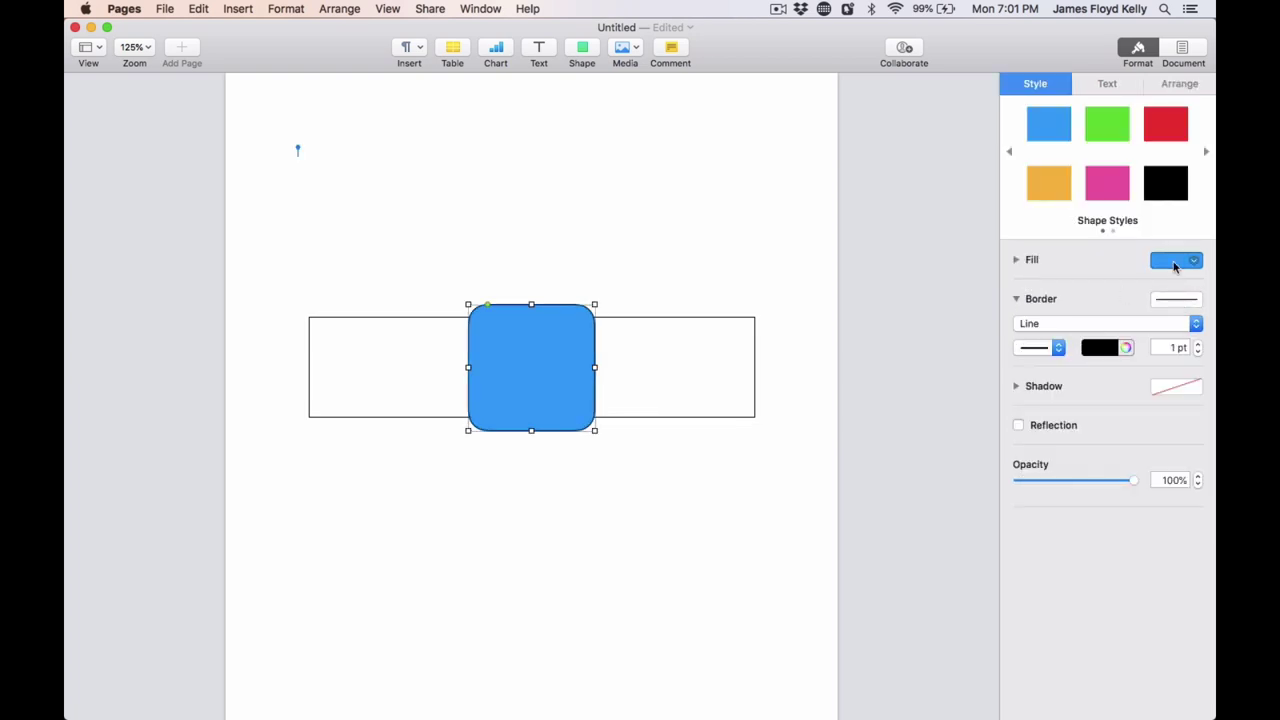
left_click(1175, 265)
left_click(1029, 409)
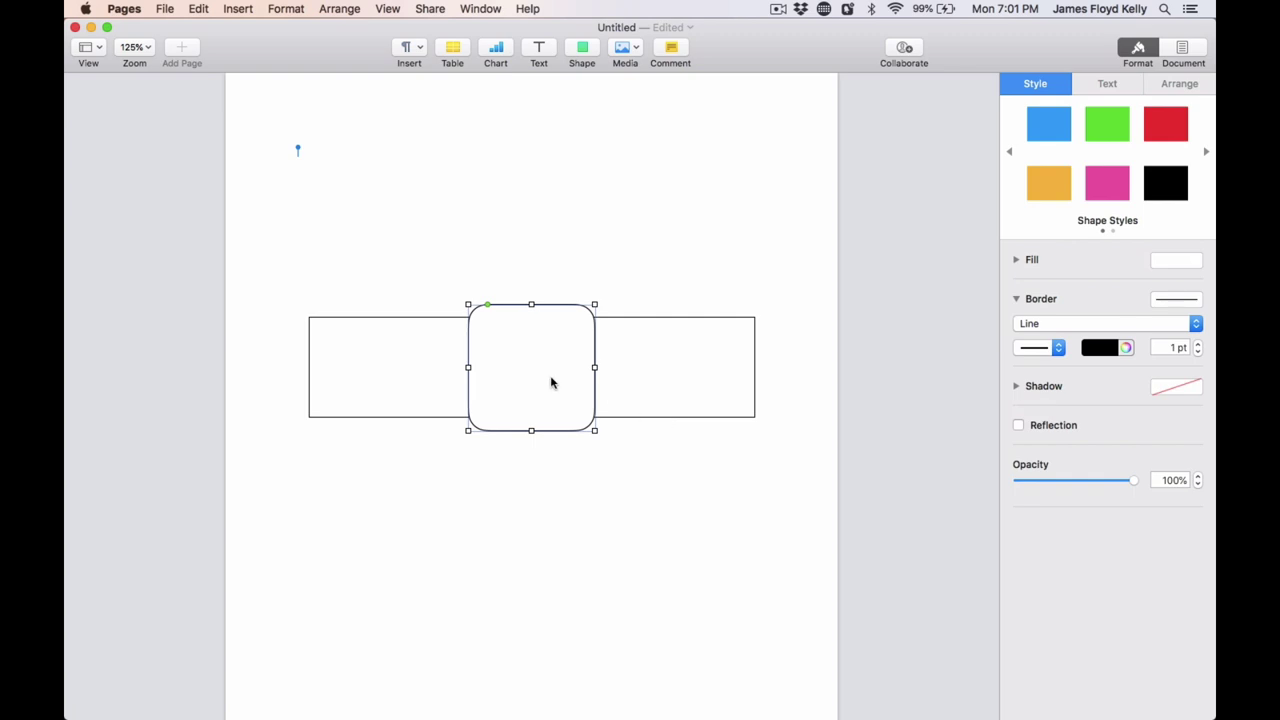
left_click(622, 475)
- Duplicate the buckle and nest the copy inside as an inner outline
left_click(571, 414)
key("super+d")
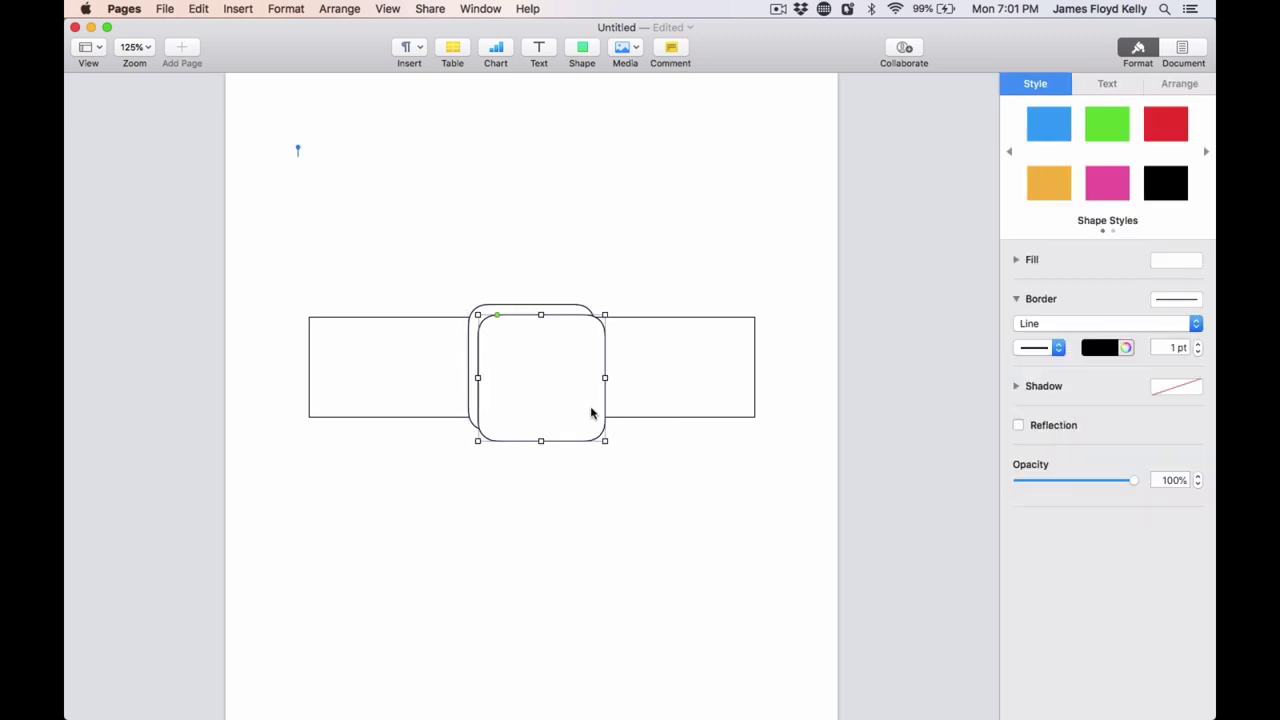
left_click_drag(568, 414, 544, 402)
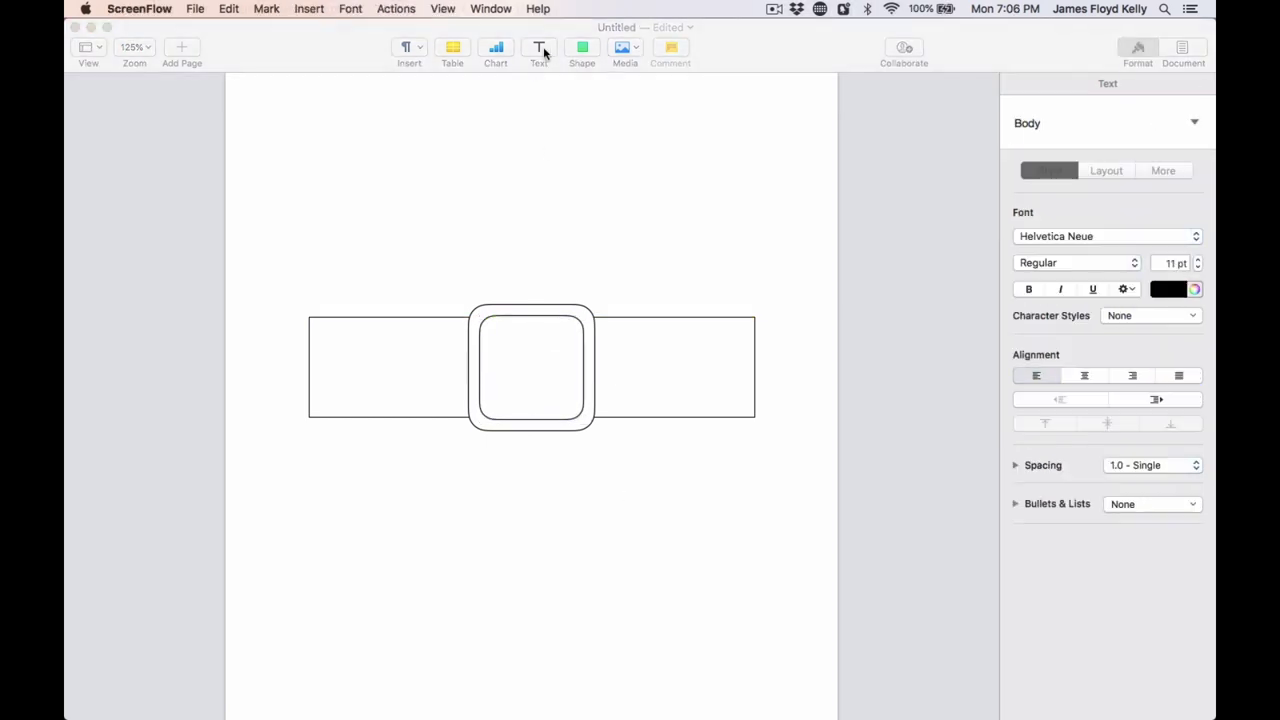
left_click(581, 52)
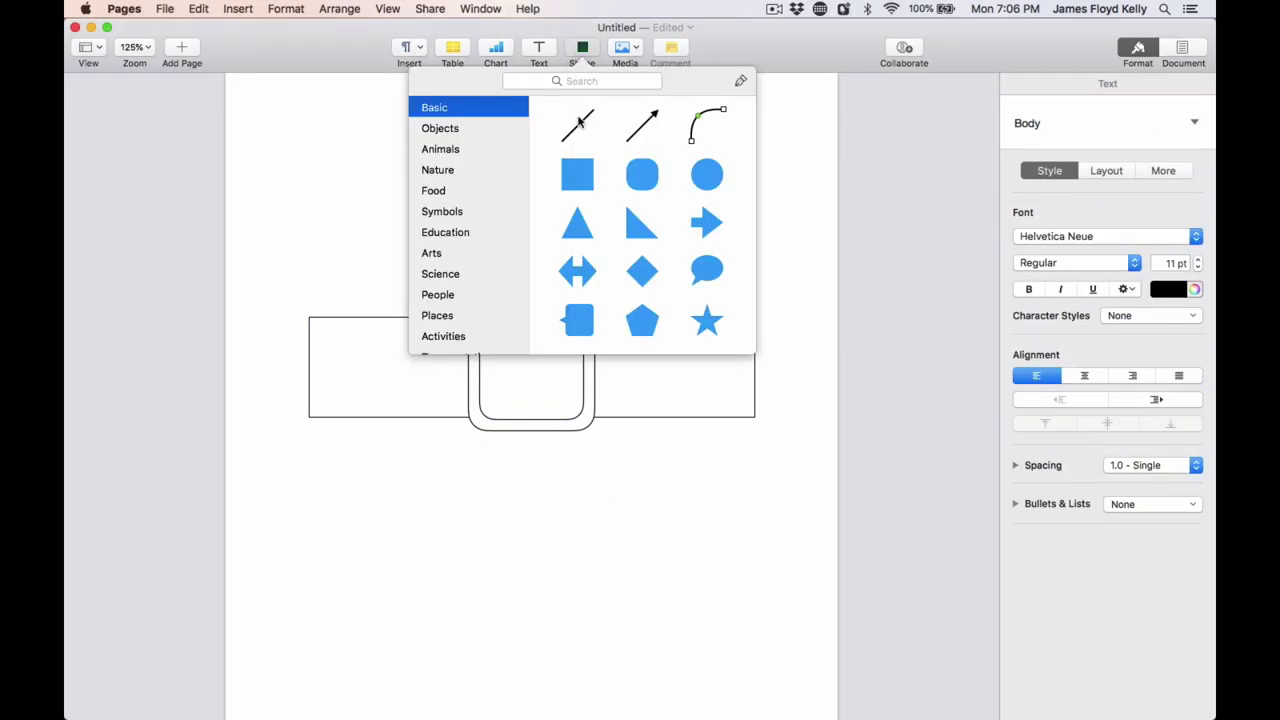
- Stretch a straight line across the band's top, send it behind the buckle, and make it dotted
left_click(578, 125)
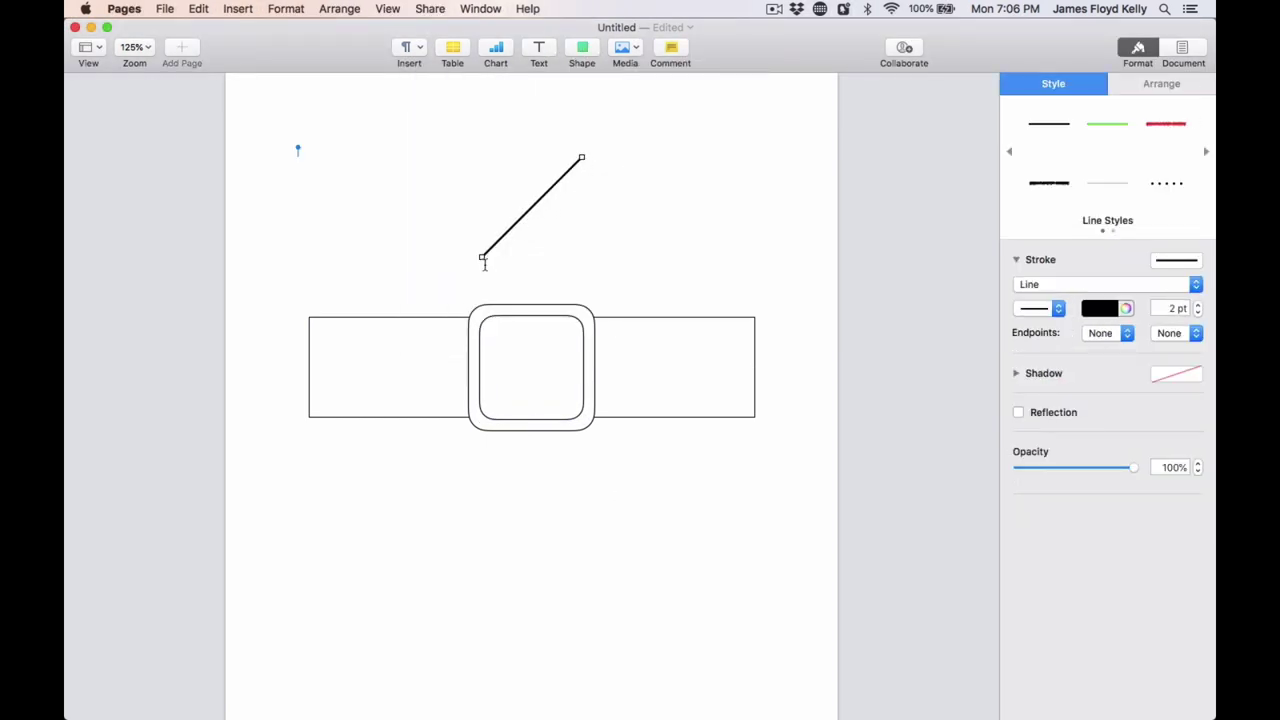
left_click_drag(481, 258, 319, 327)
left_click_drag(581, 157, 743, 327)
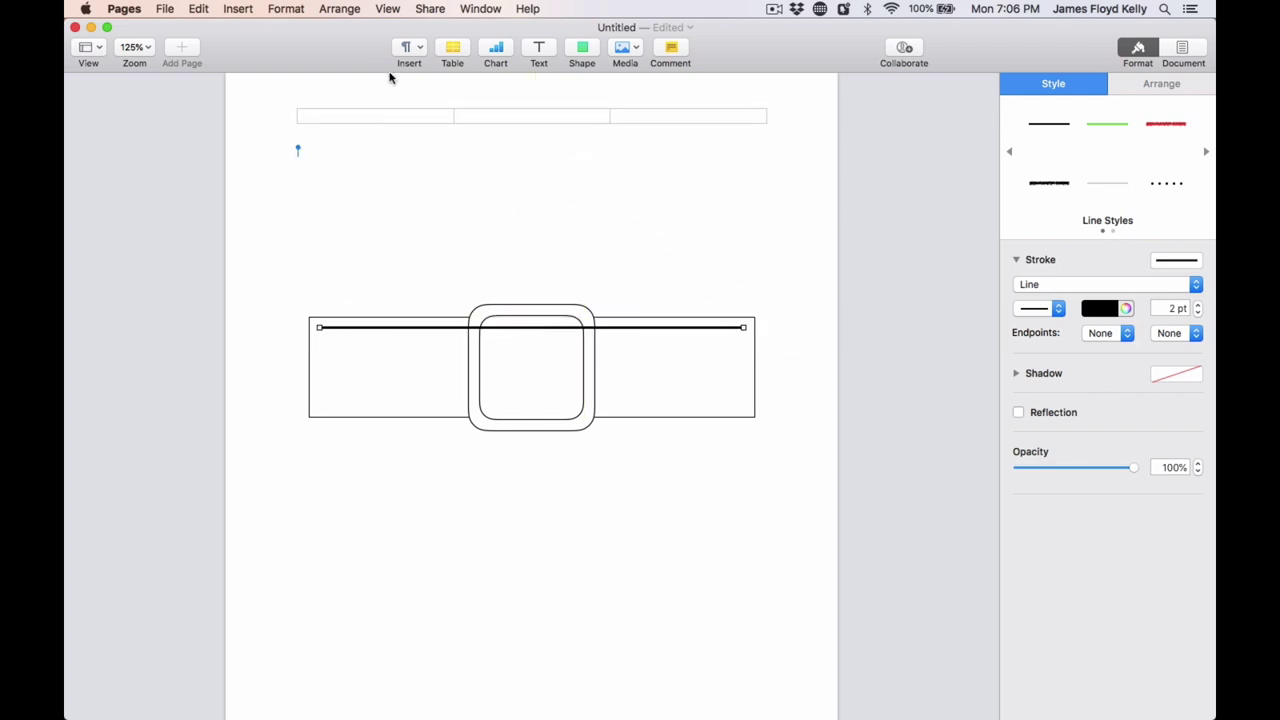
left_click(339, 8)
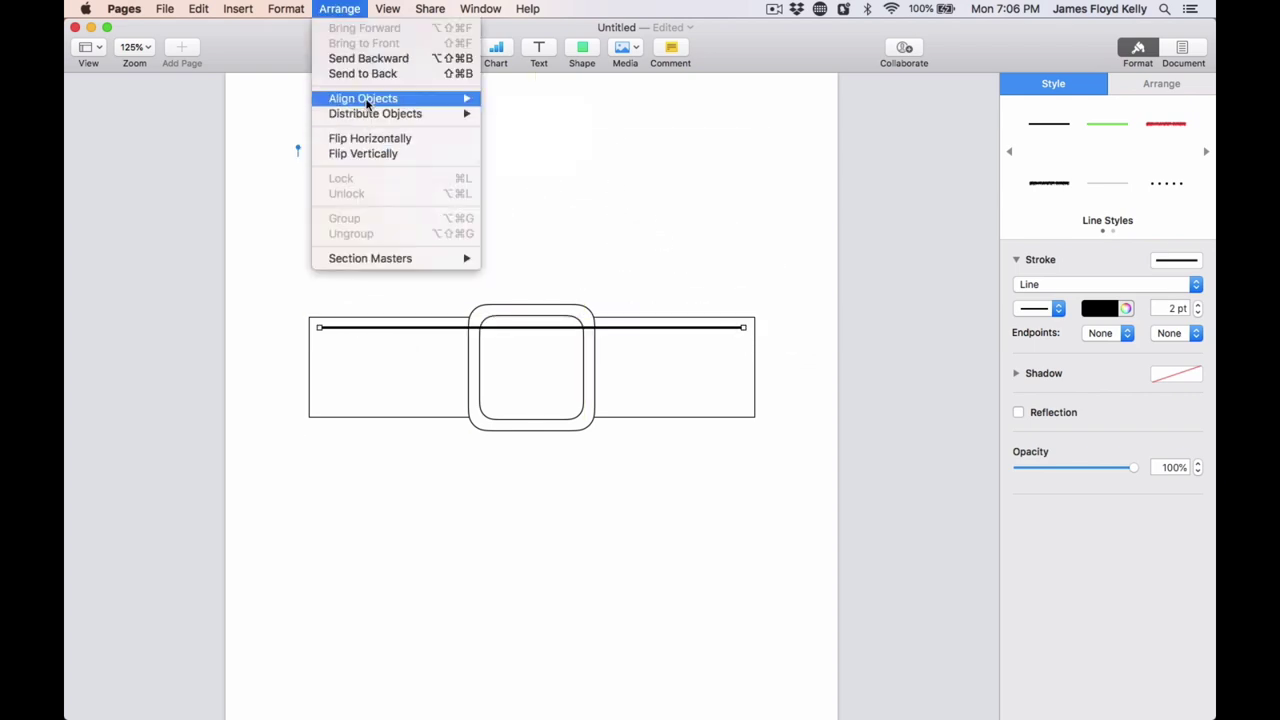
left_click(355, 58)
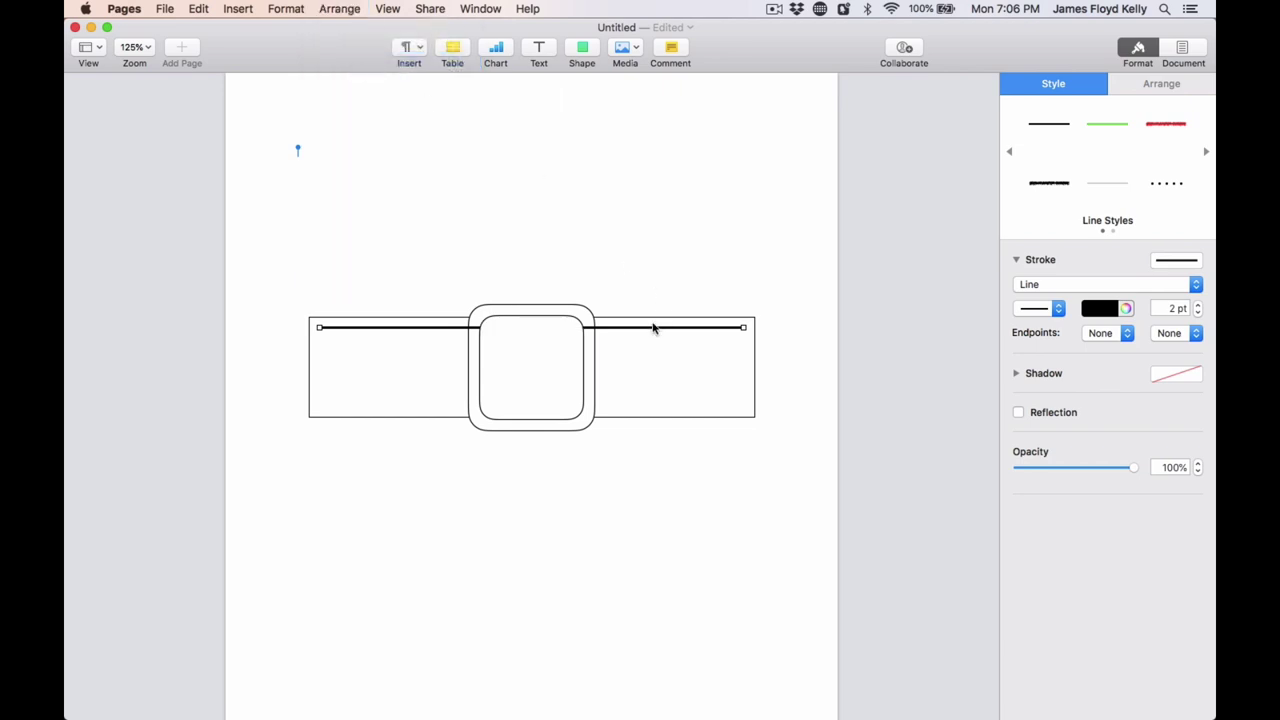
left_click(340, 8)
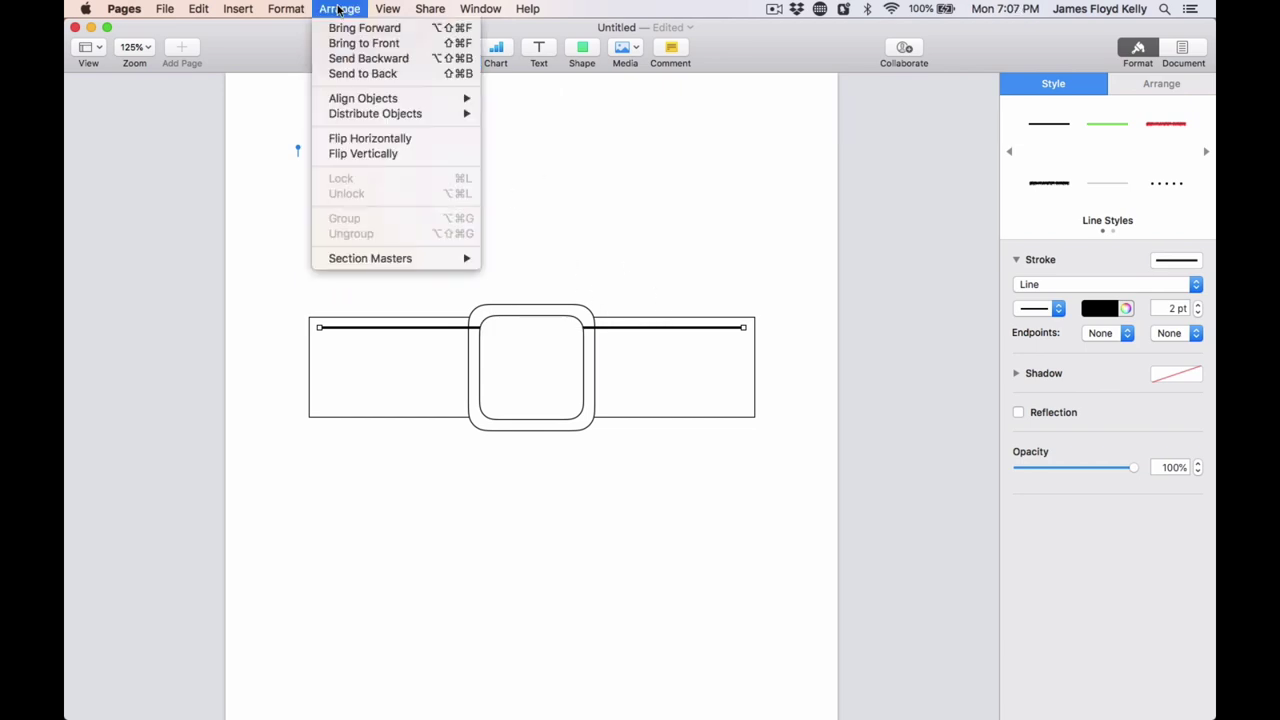
left_click(355, 58)
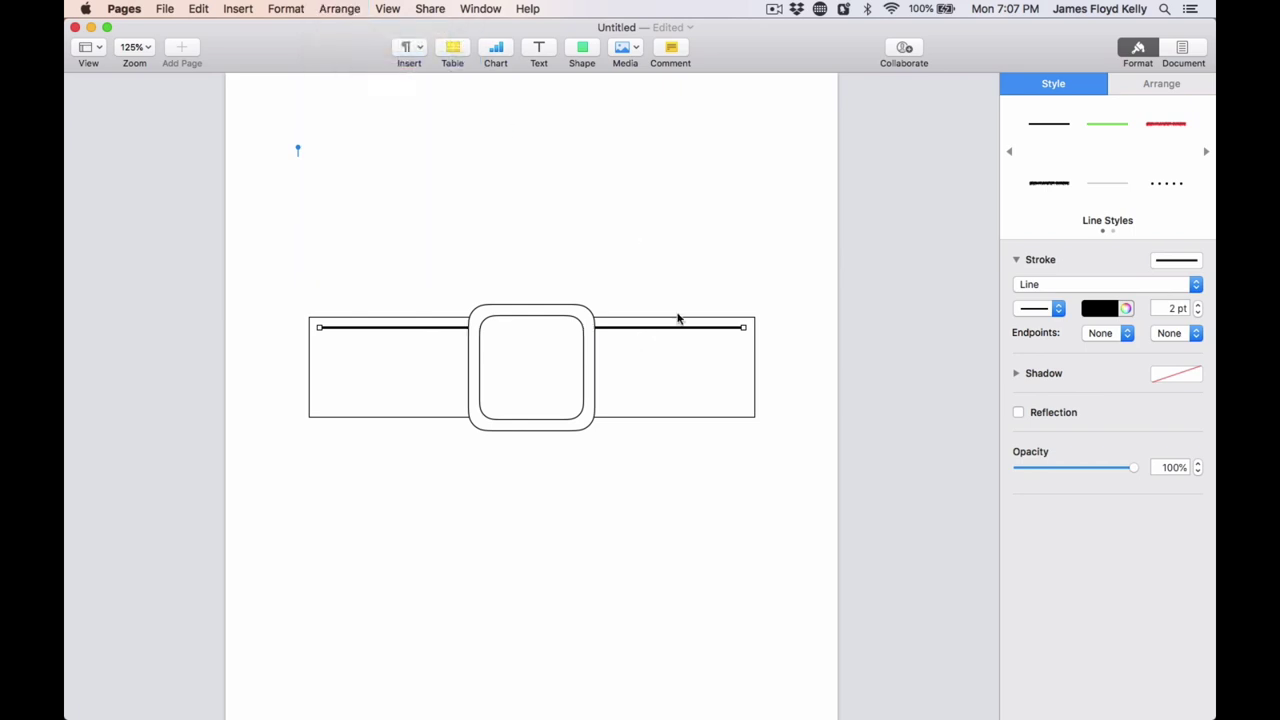
left_click(1163, 184)
- Copy the dotted line to the band's bottom edge and send it behind the buckle
left_click(741, 238)
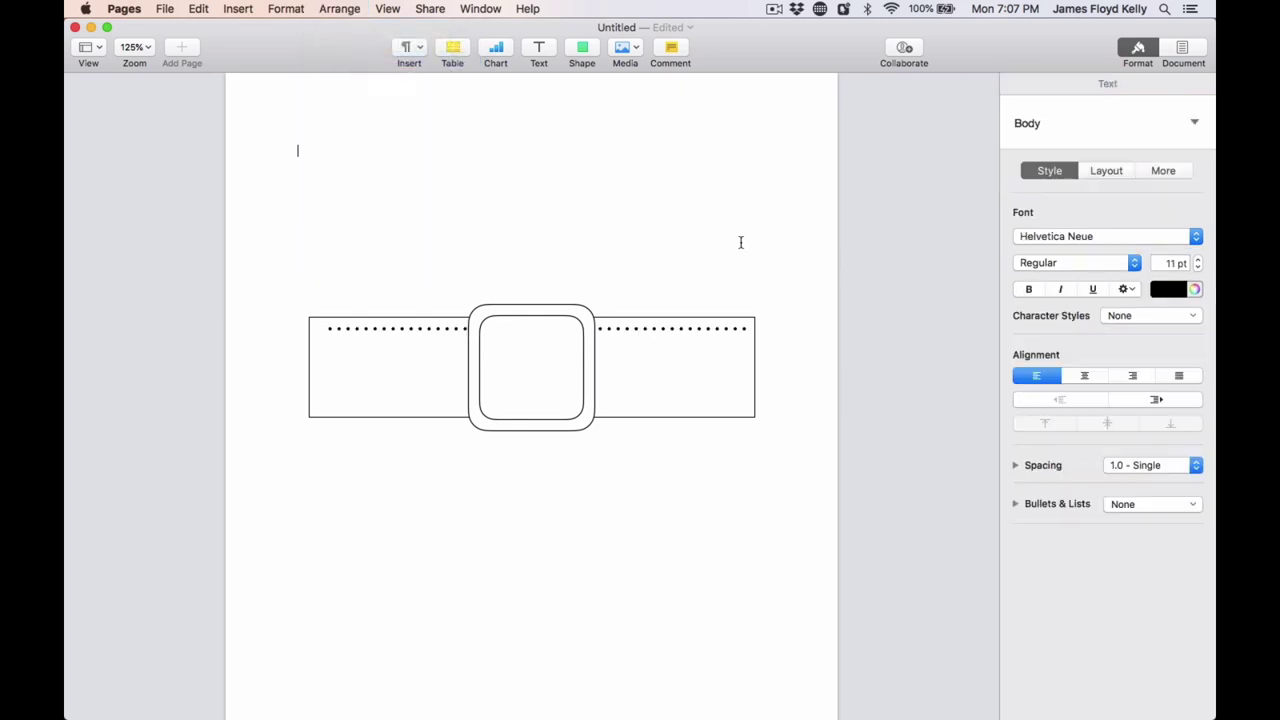
left_click(699, 330)
key("super+d")
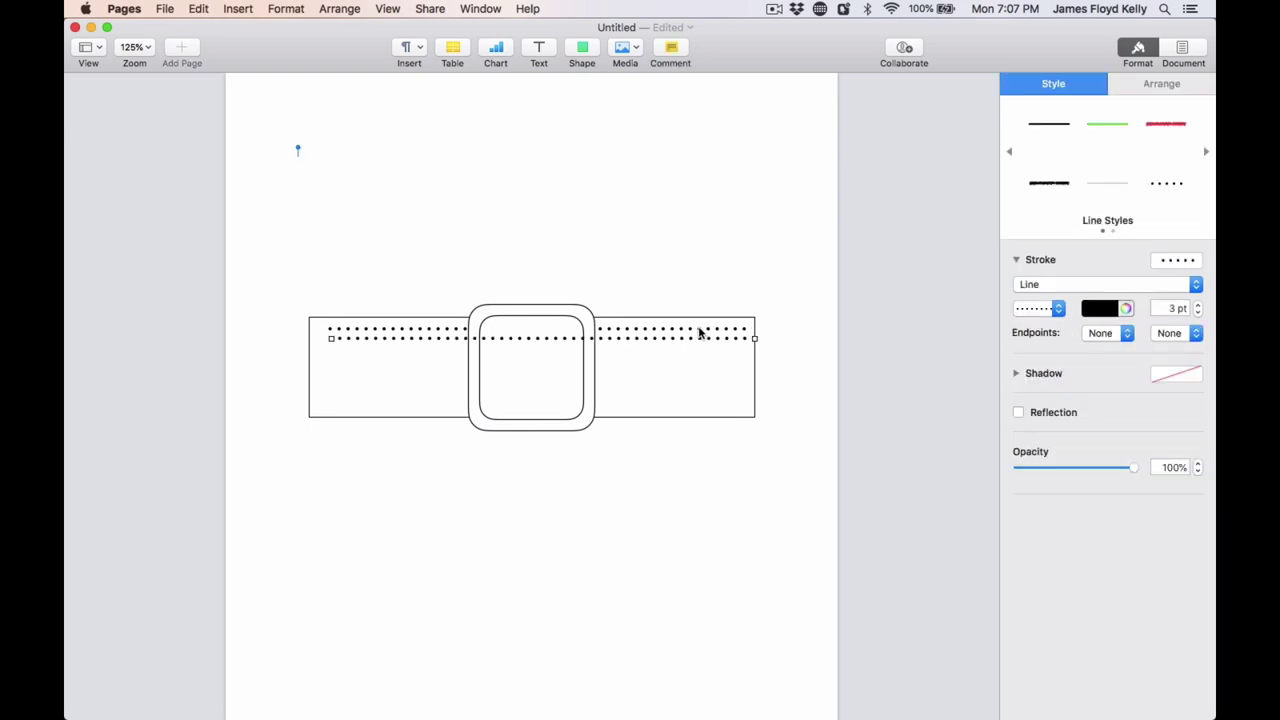
left_click_drag(710, 342, 699, 412)
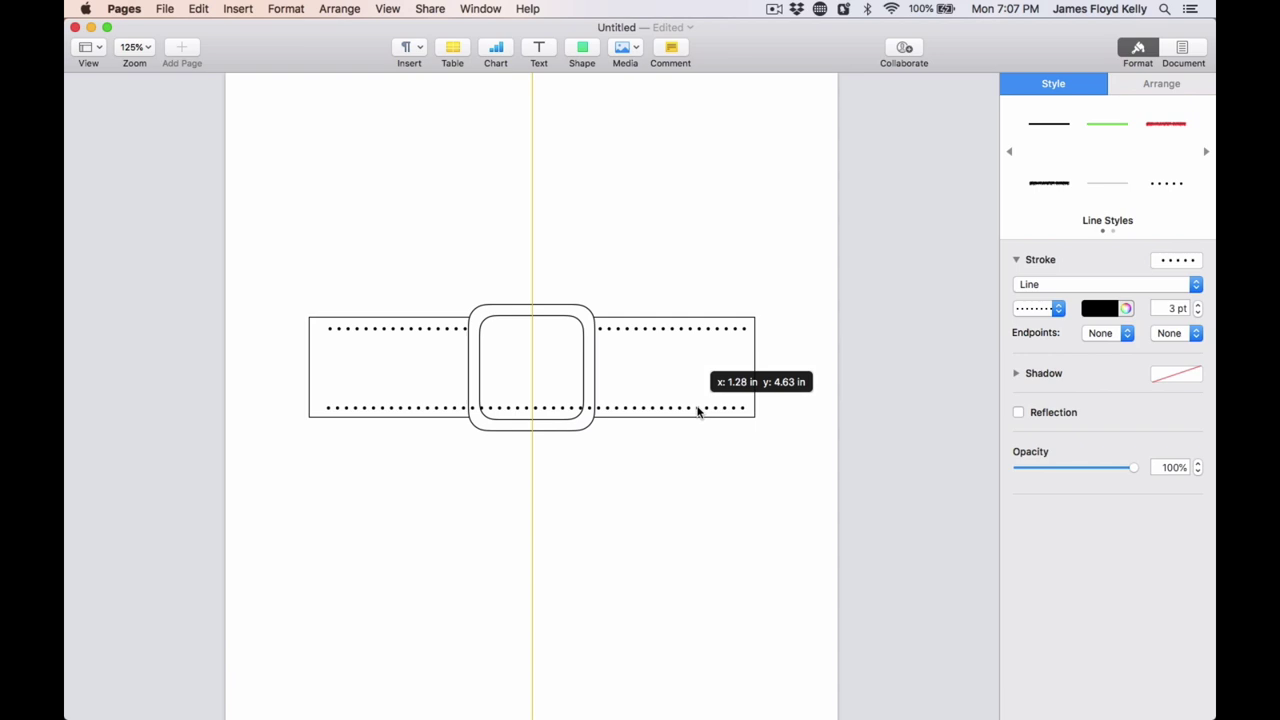
left_click_drag(699, 412, 699, 412)
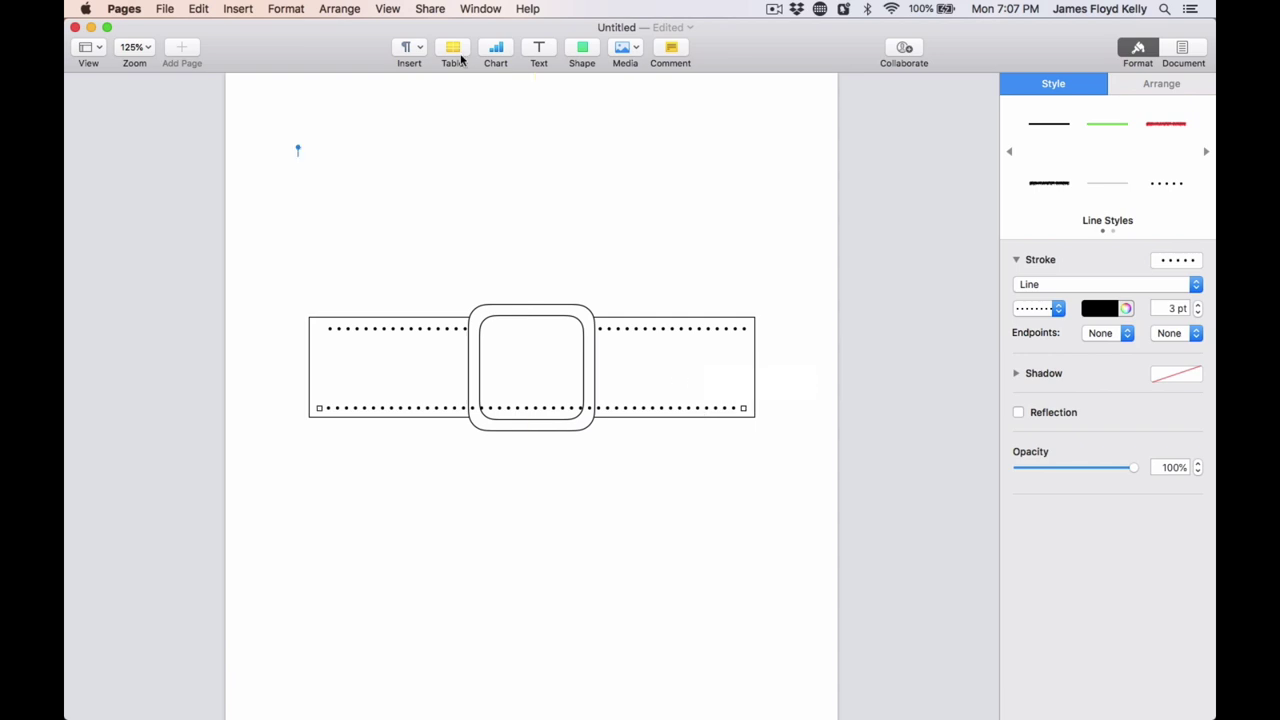
left_click(337, 5)
left_click(360, 54)
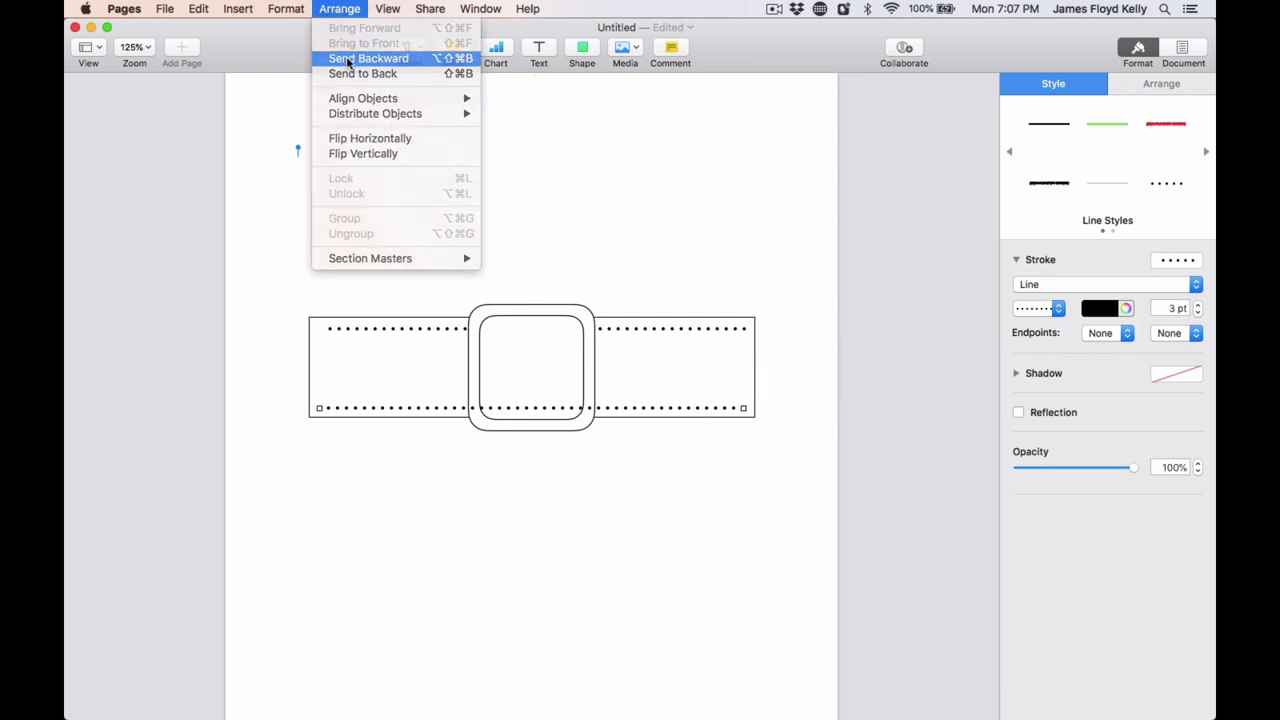
left_click(337, 5)
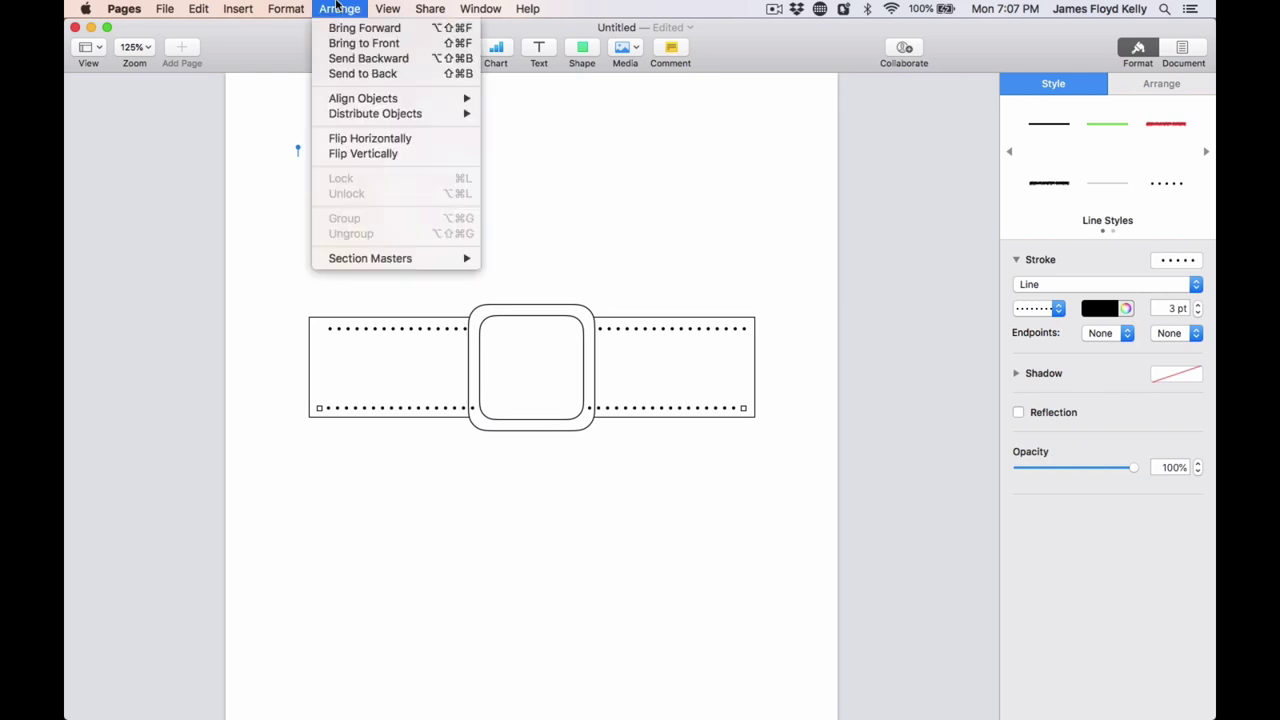
left_click(360, 54)
- Duplicate the dotted line and shorten it into a level stitch line across the buckle
key("super+d")
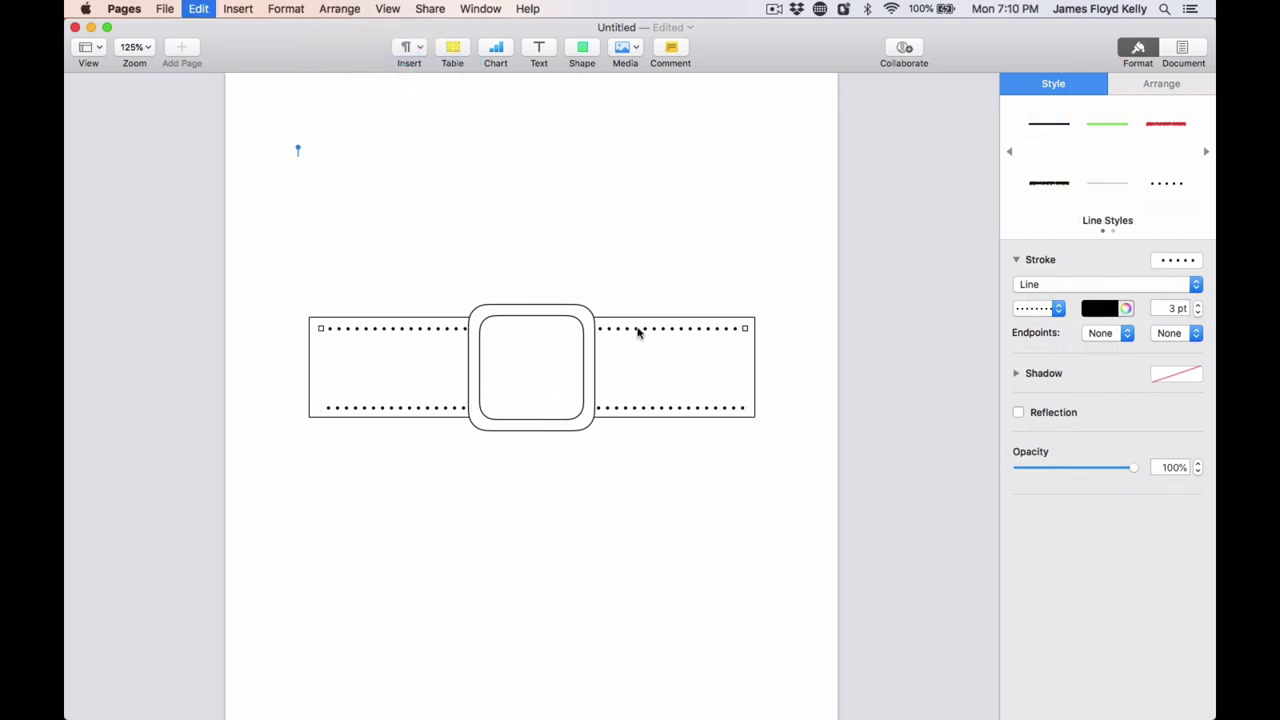
left_click_drag(754, 338, 571, 323)
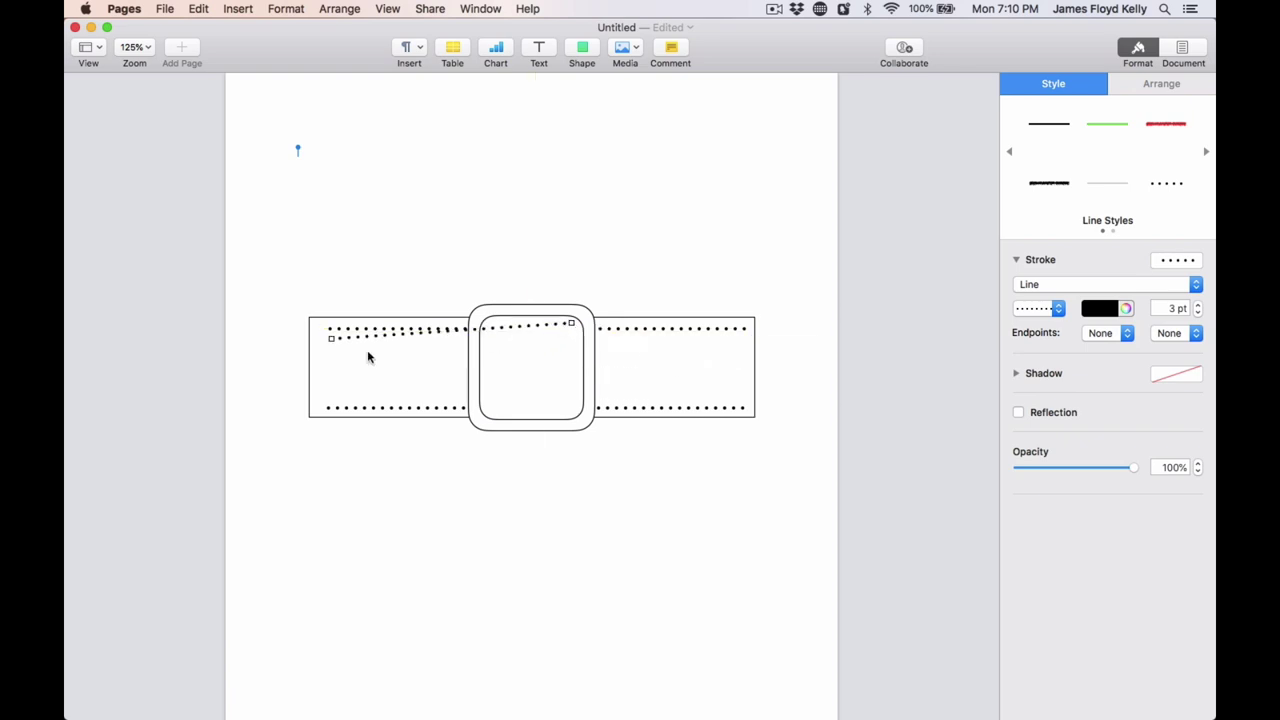
left_click_drag(336, 341, 491, 323)
key("super+d")
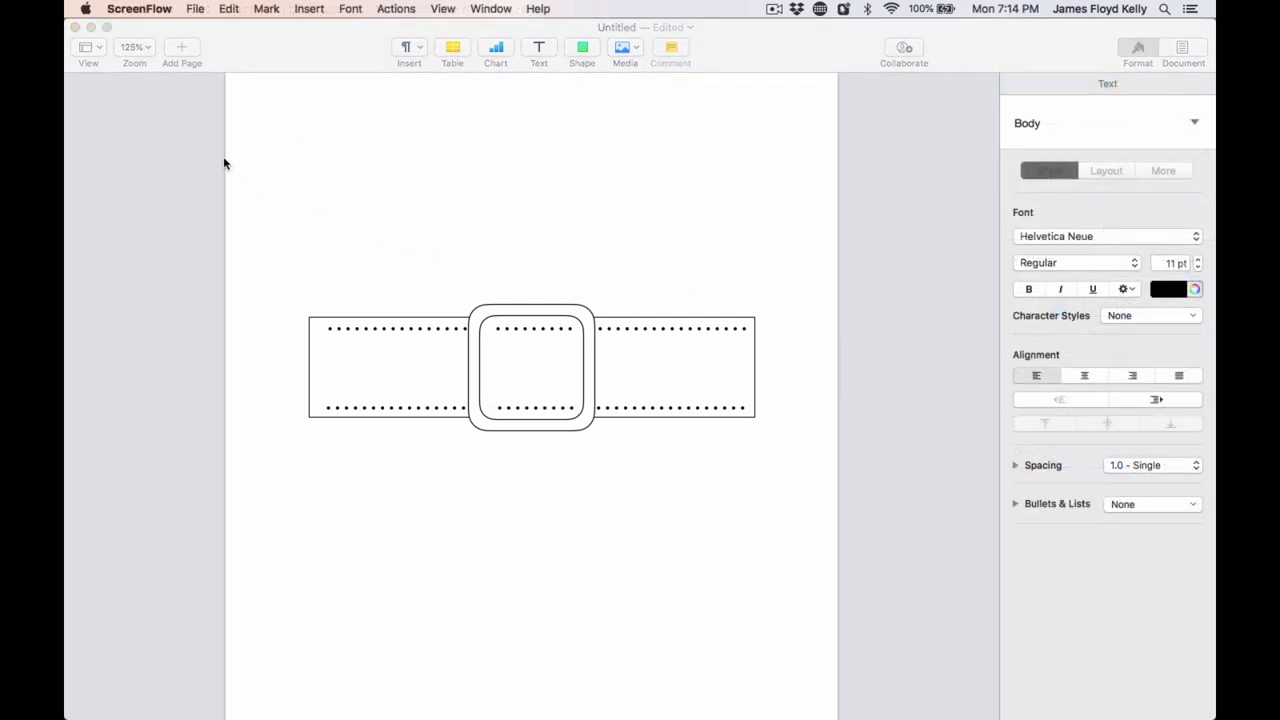
- Angle a solid line across the belt's right end and flip a copy vertically into a point
left_click(576, 52)
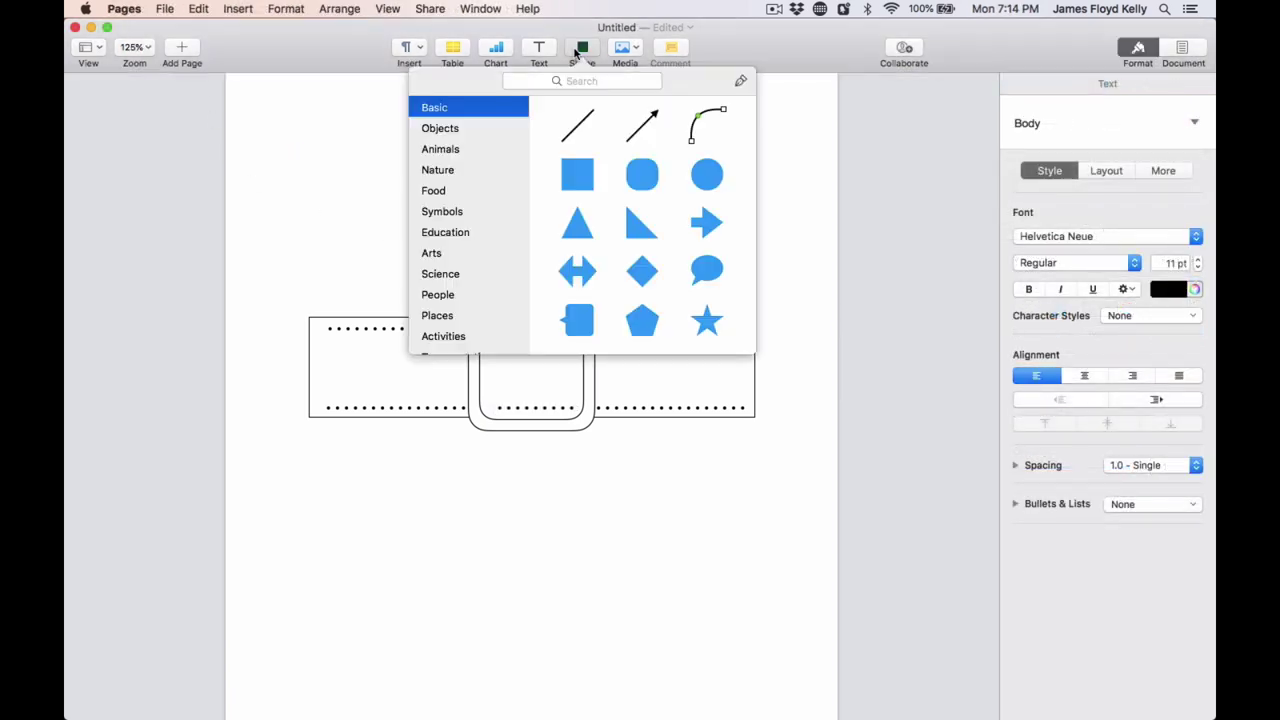
left_click(576, 127)
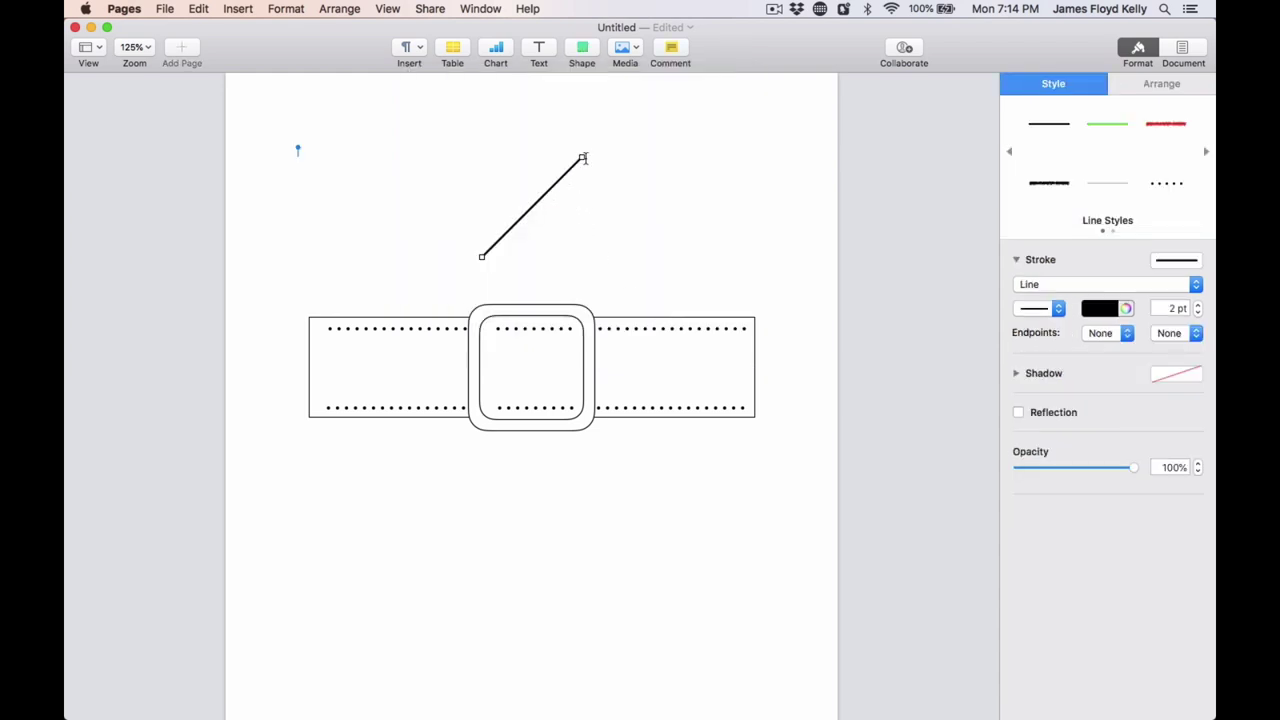
left_click_drag(481, 258, 623, 316)
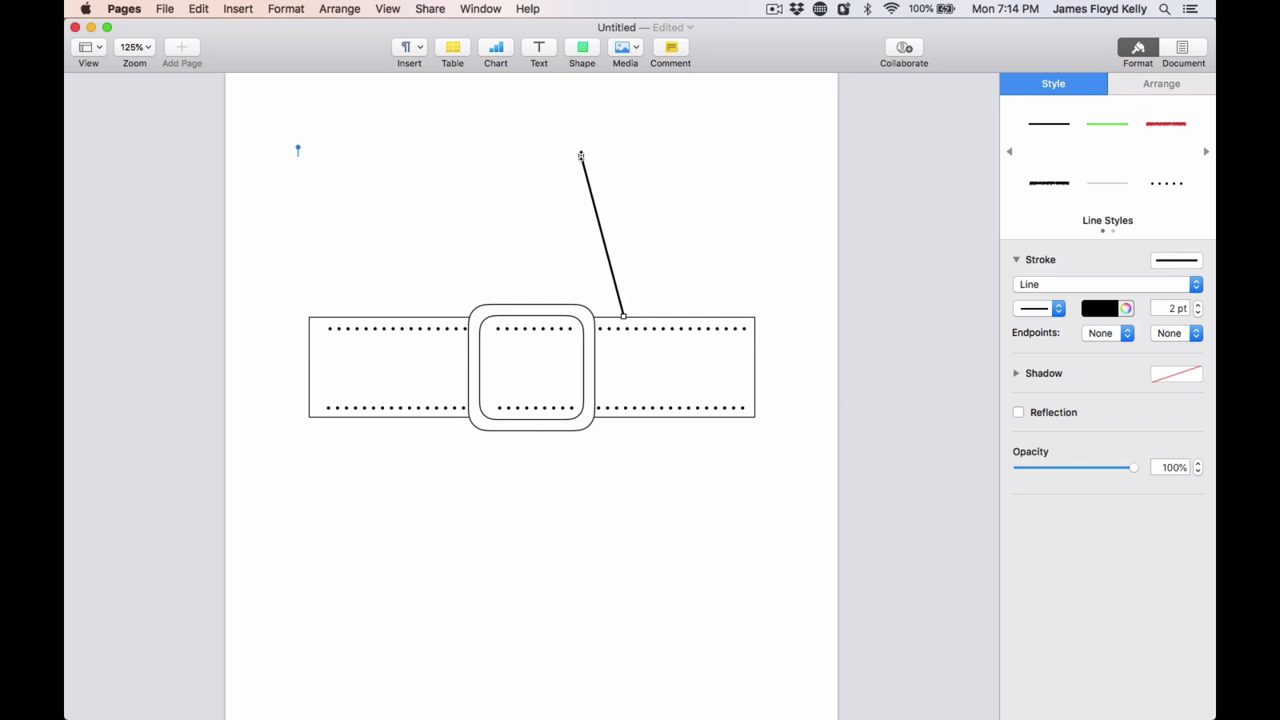
left_click_drag(580, 155, 693, 368)
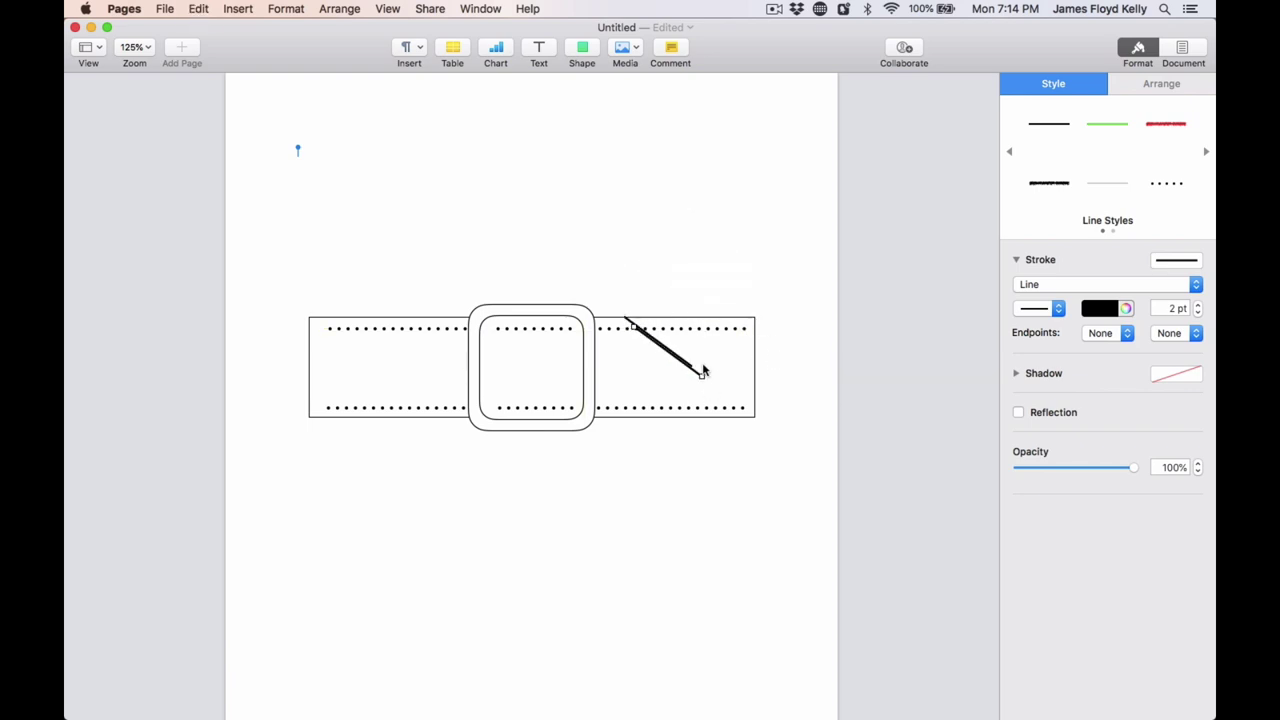
left_click_drag(688, 364, 687, 414)
left_click(1156, 86)
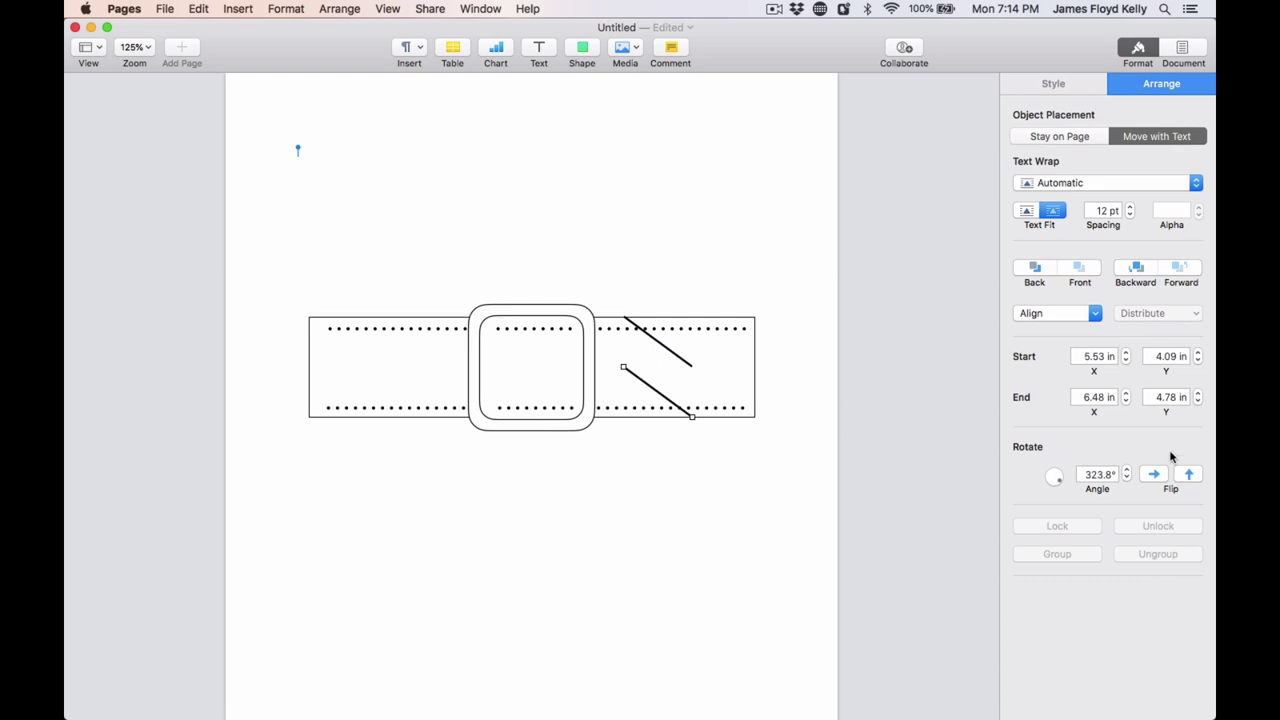
left_click(1187, 475)
left_click(753, 488)
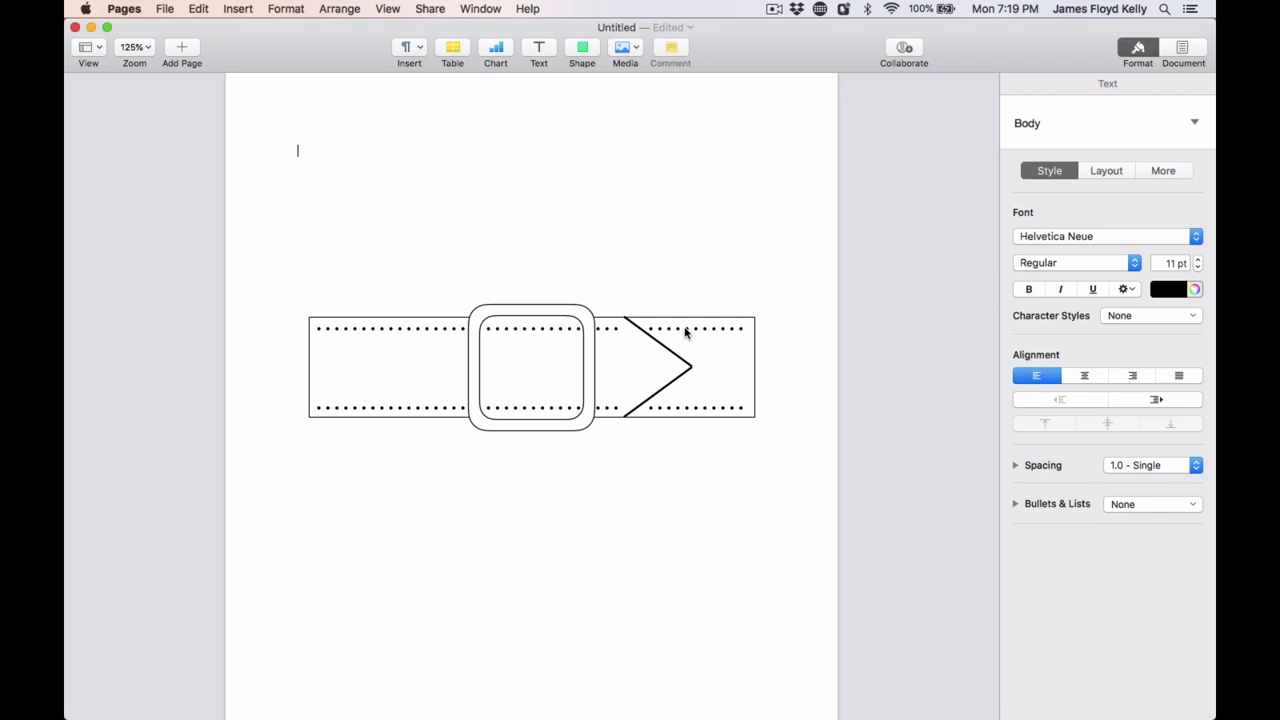
- Duplicate a dotted stitch line, angle it inside the arrow point, and flip it for the second edge
left_click(693, 329)
key("super+d")
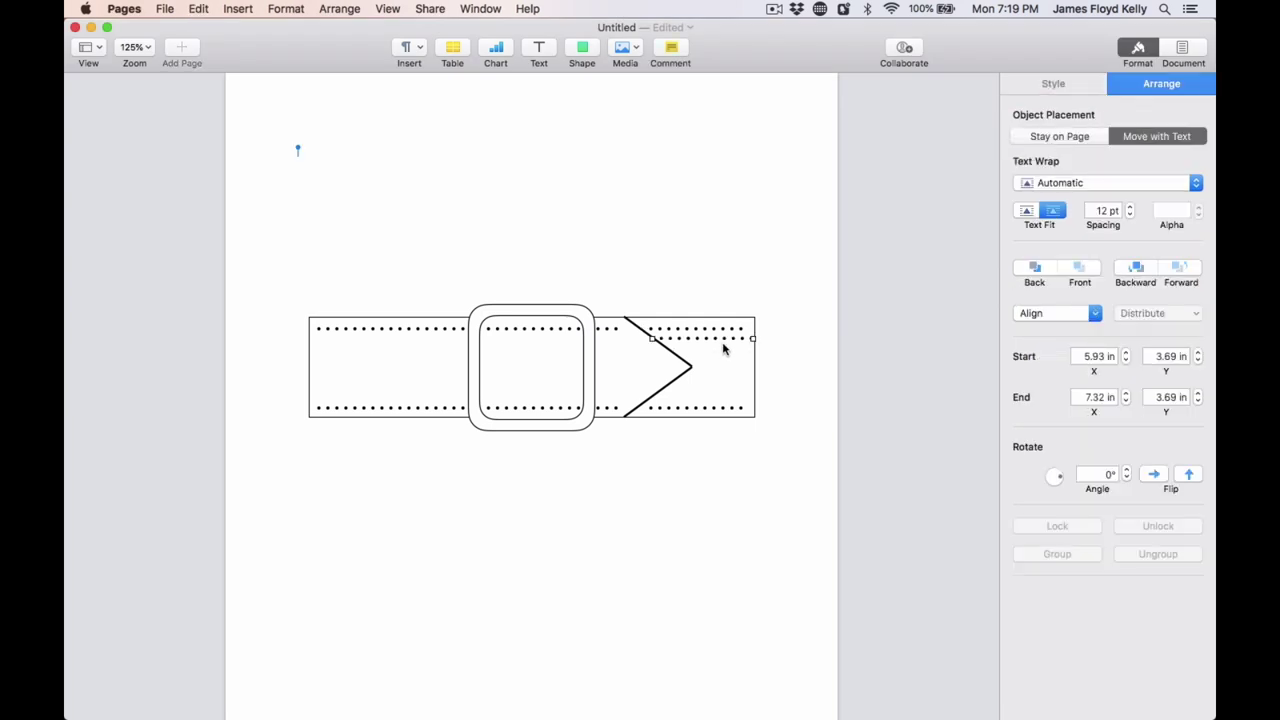
left_click_drag(716, 343, 671, 372)
left_click_drag(608, 333, 621, 333)
key("shift+Right")
key("shift+Down")
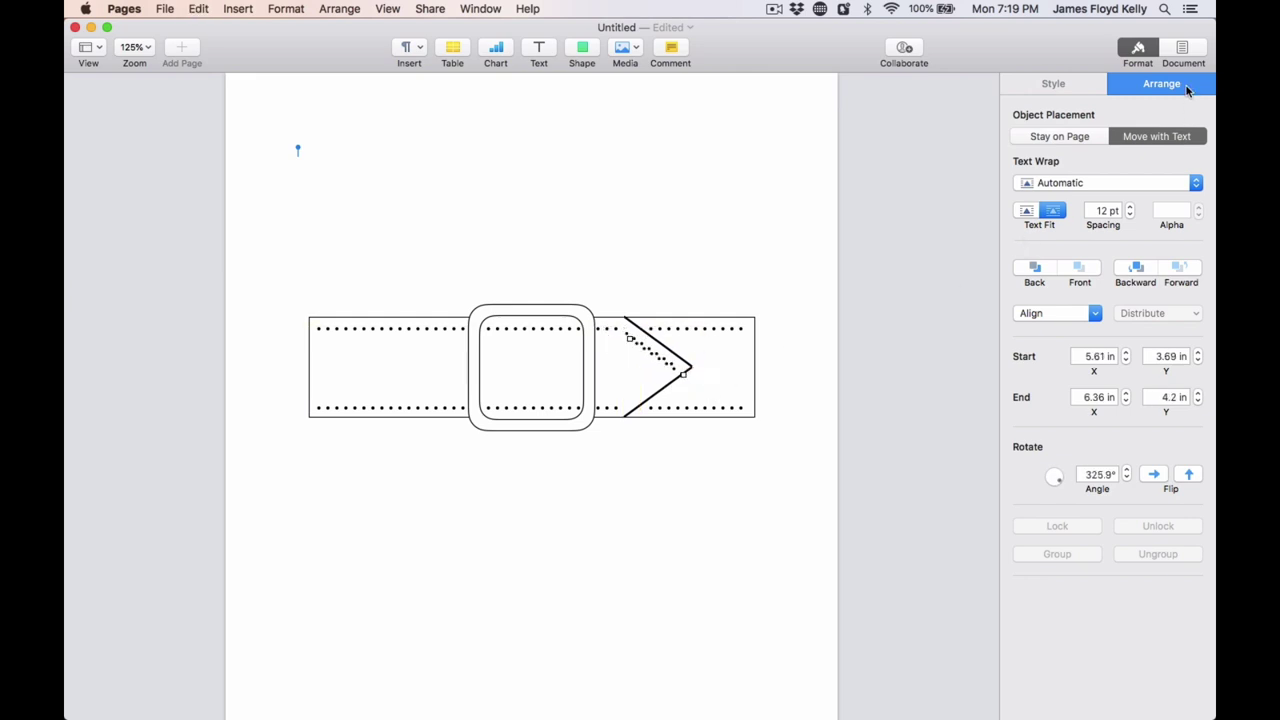
left_click(1189, 474)
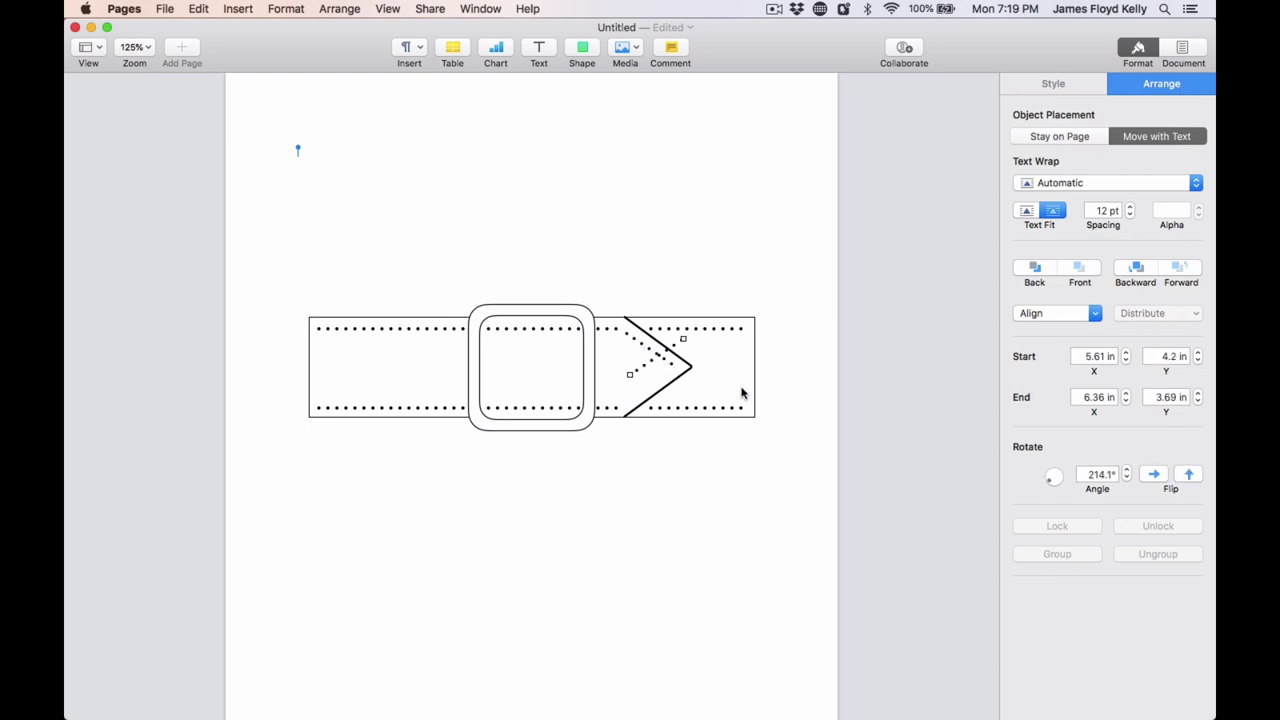
left_click_drag(651, 366, 655, 366)
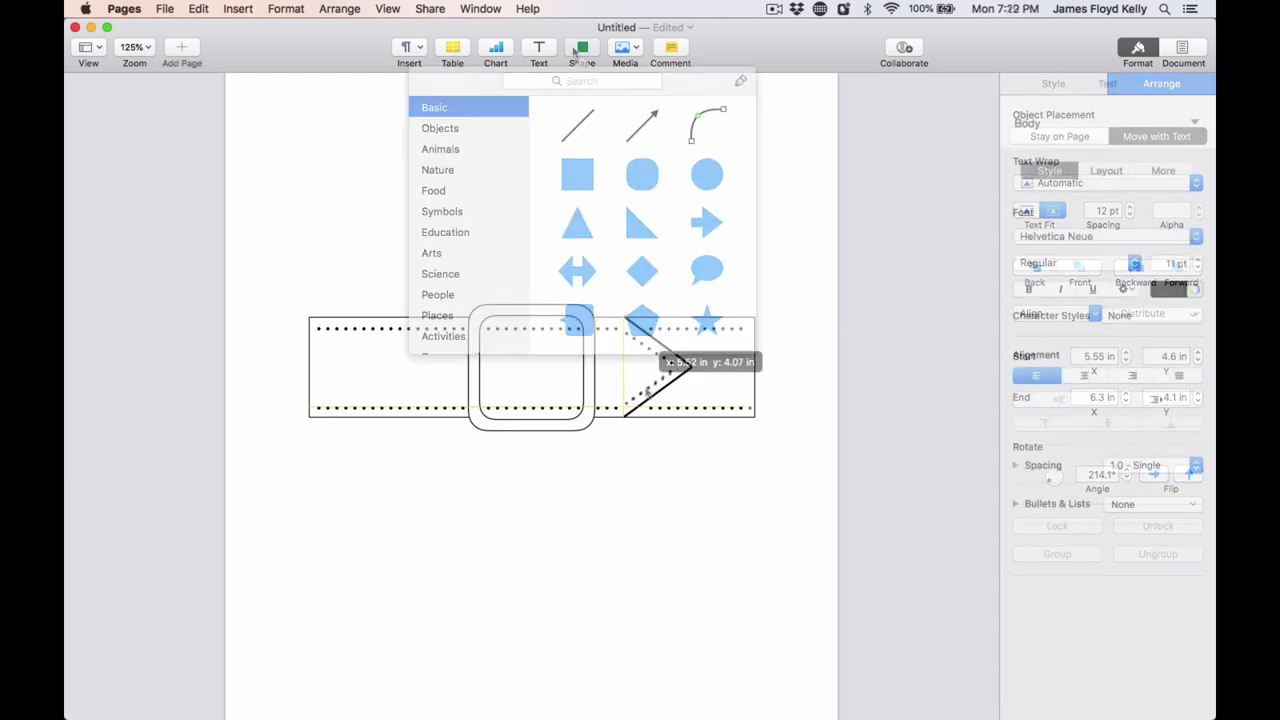
- Add a small solid black circle as the buckle's prong dot
left_click(704, 176)
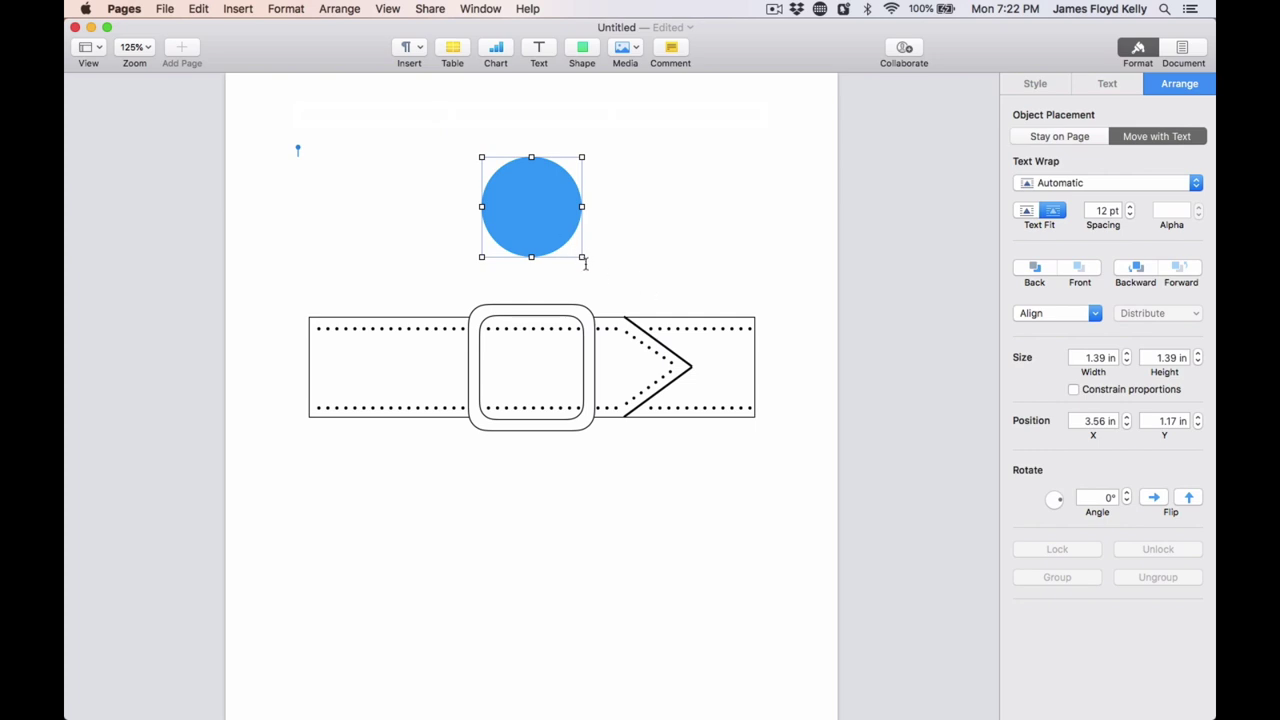
left_click_drag(582, 258, 515, 371)
left_click(1035, 83)
left_click(1165, 183)
left_click(607, 209)
- Add a rounded bar with a line border beside the dot, then paste the belt into Inkscape
left_click(581, 50)
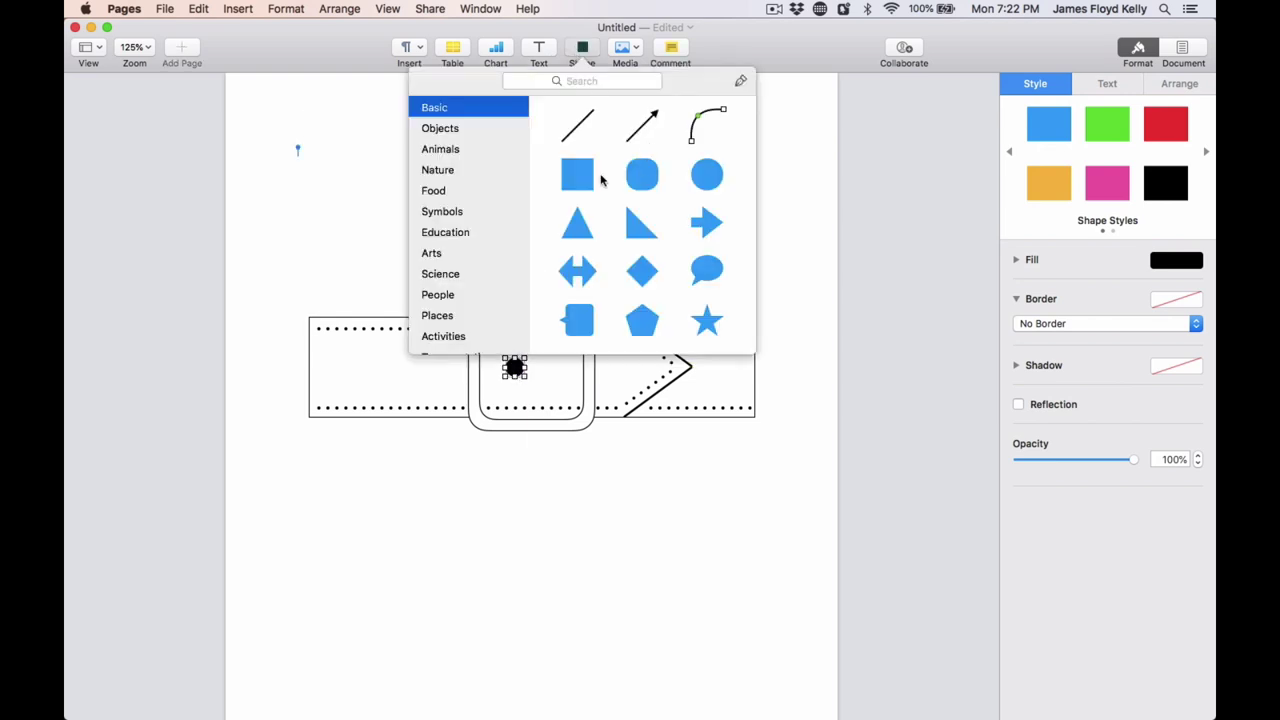
left_click(642, 175)
left_click_drag(551, 390, 517, 247)
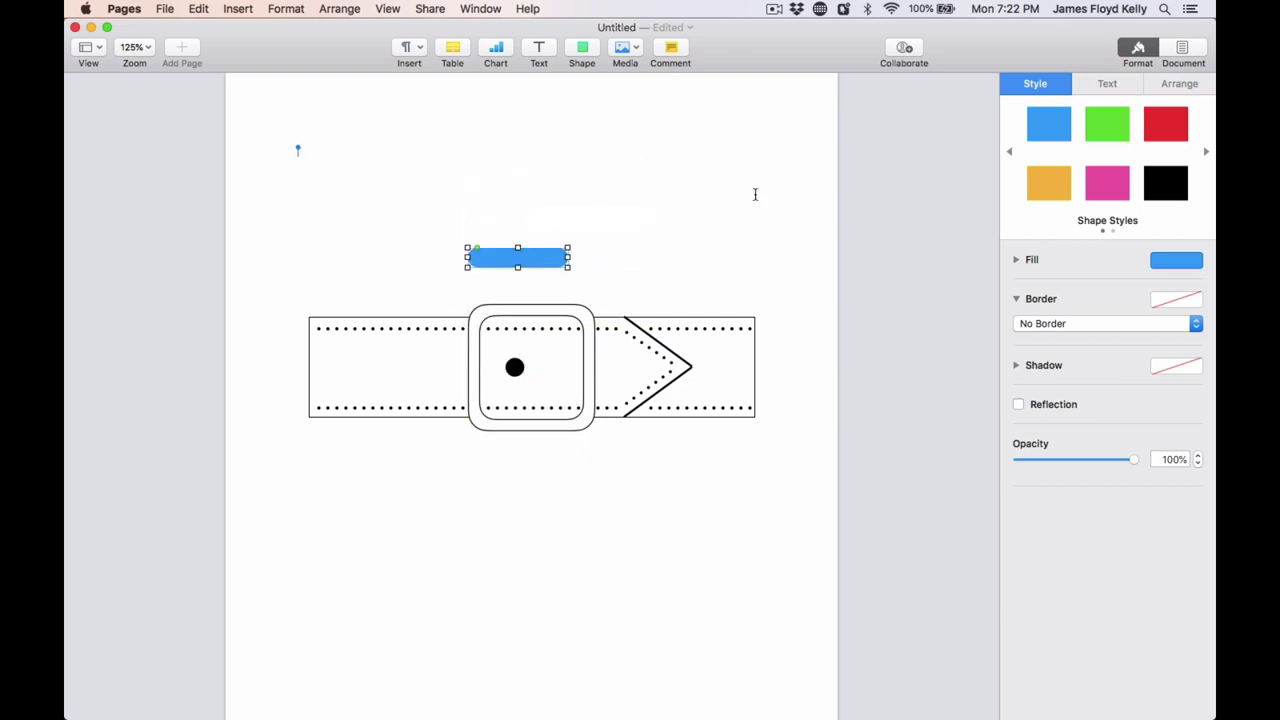
left_click(643, 267)
left_click(543, 263)
left_click(1168, 297)
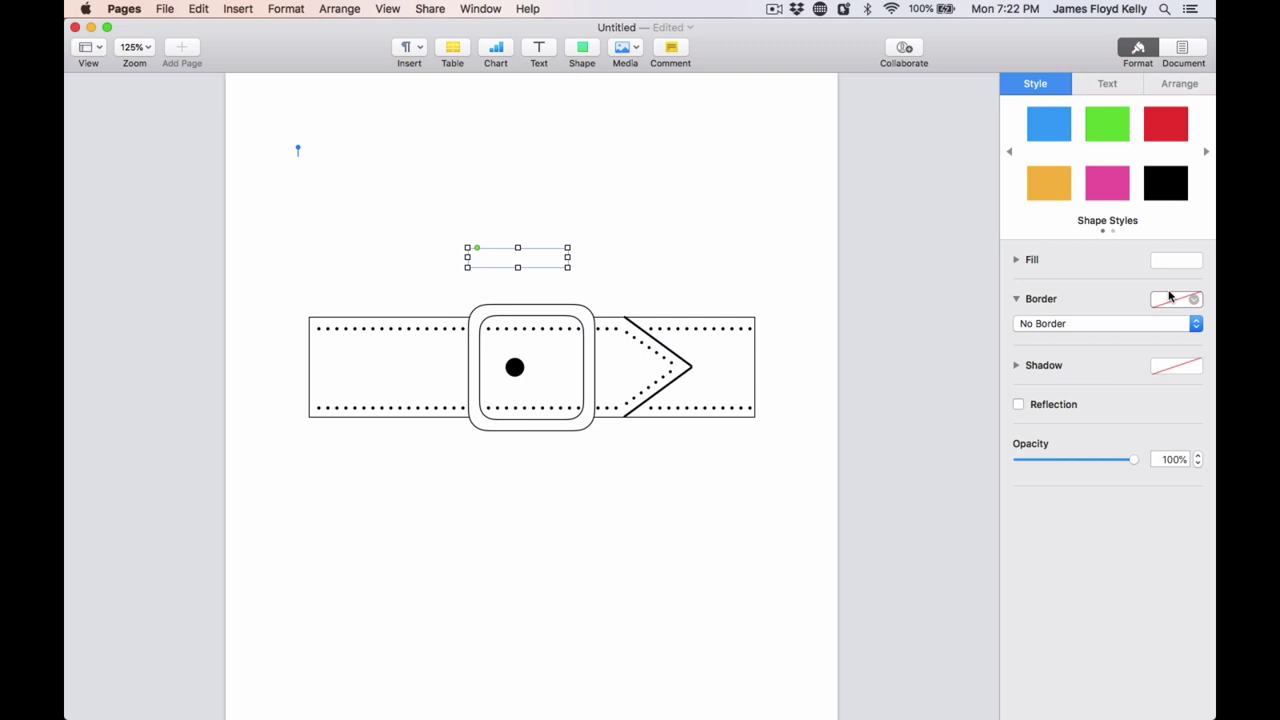
left_click(1100, 352)
left_click(760, 249)
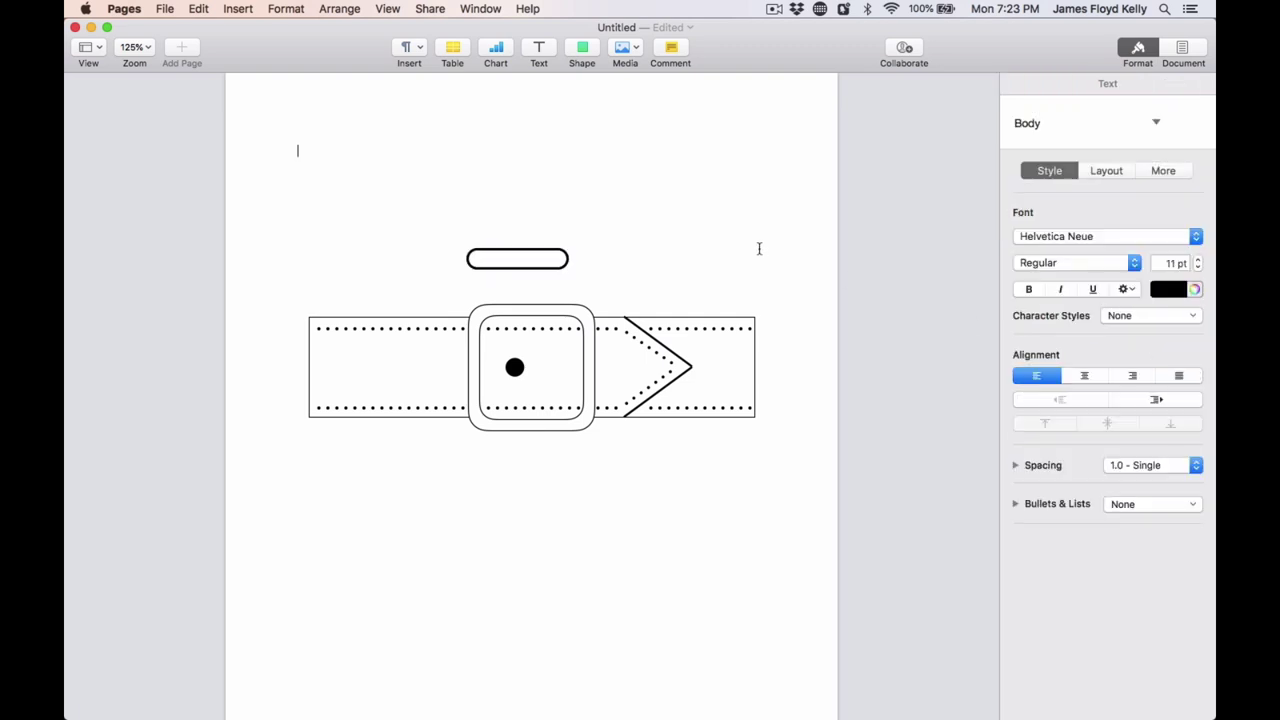
left_click(546, 266)
left_click_drag(546, 266, 472, 370)
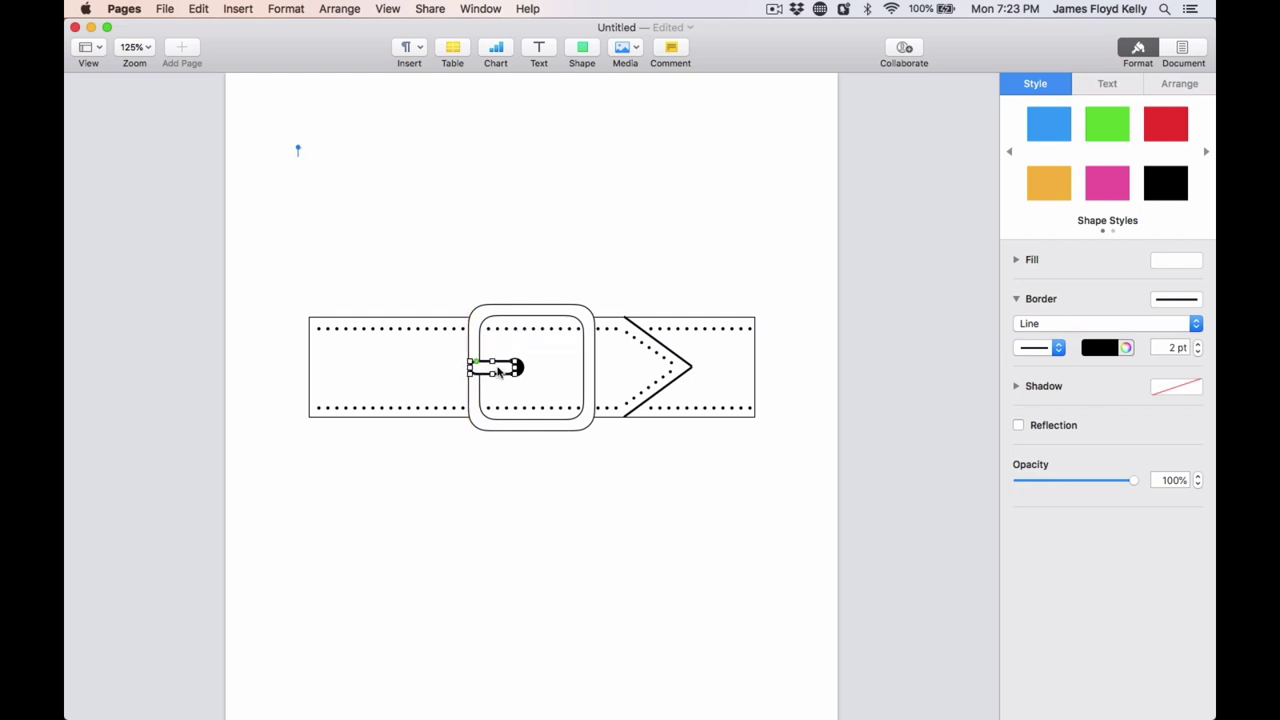
left_click(614, 478)
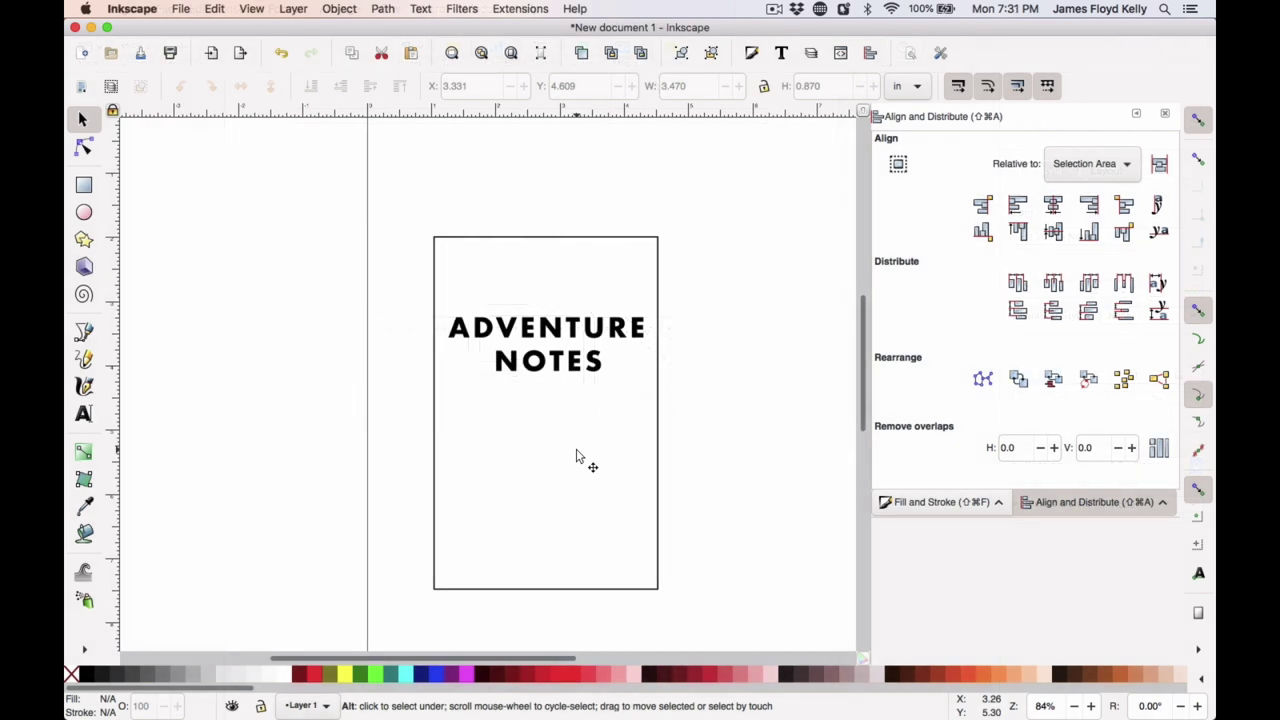
key("super+v")
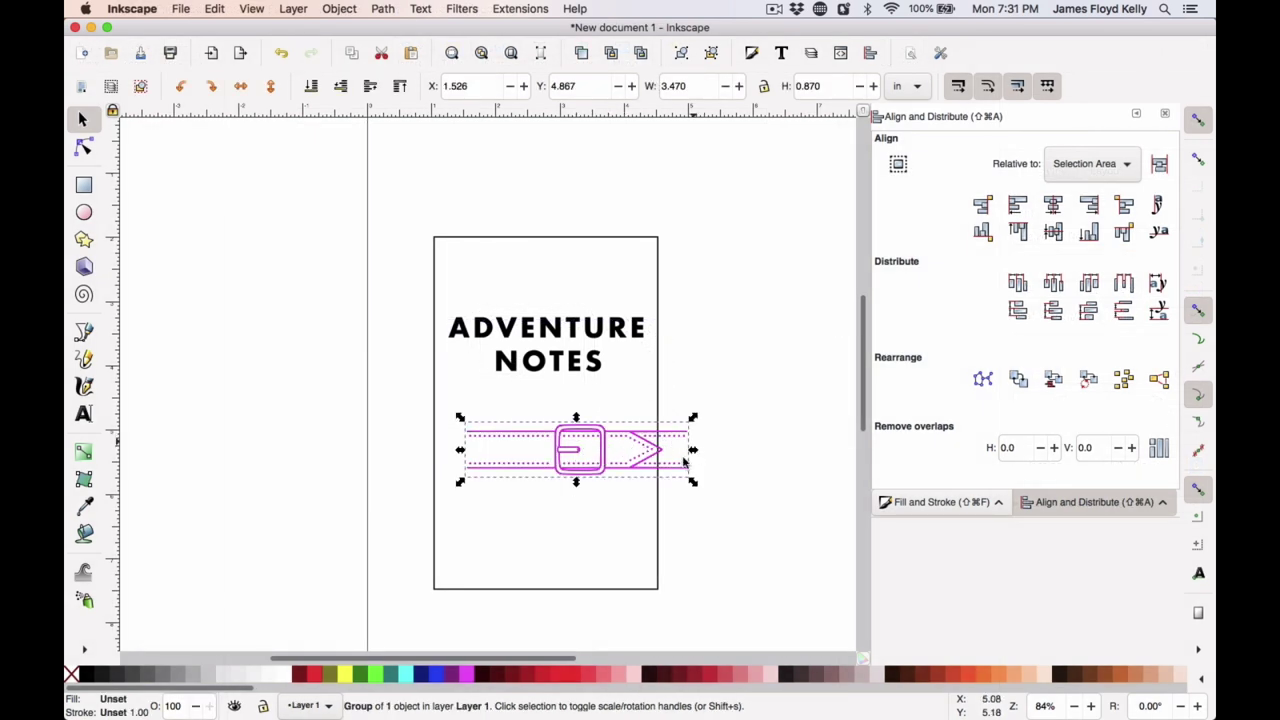
- Move the belt onto the cover and centre it horizontally with the page rectangle
left_click_drag(577, 457, 545, 425)
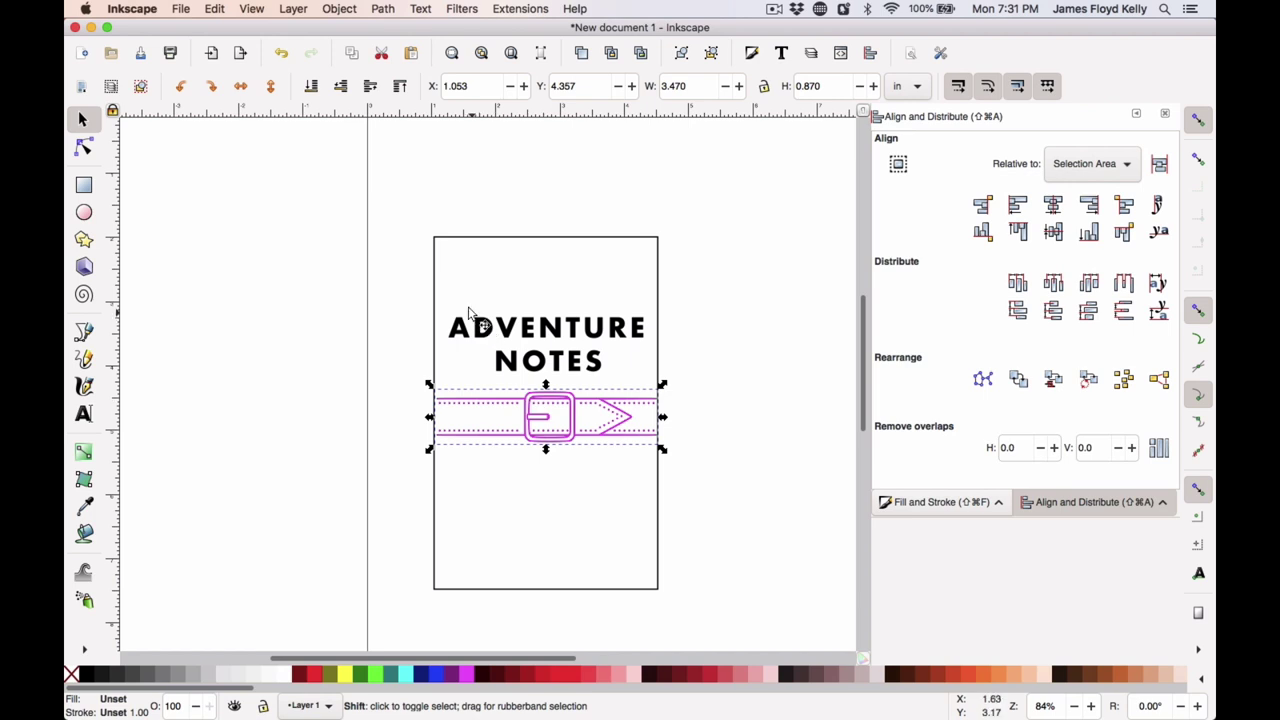
left_click(453, 288, "shift")
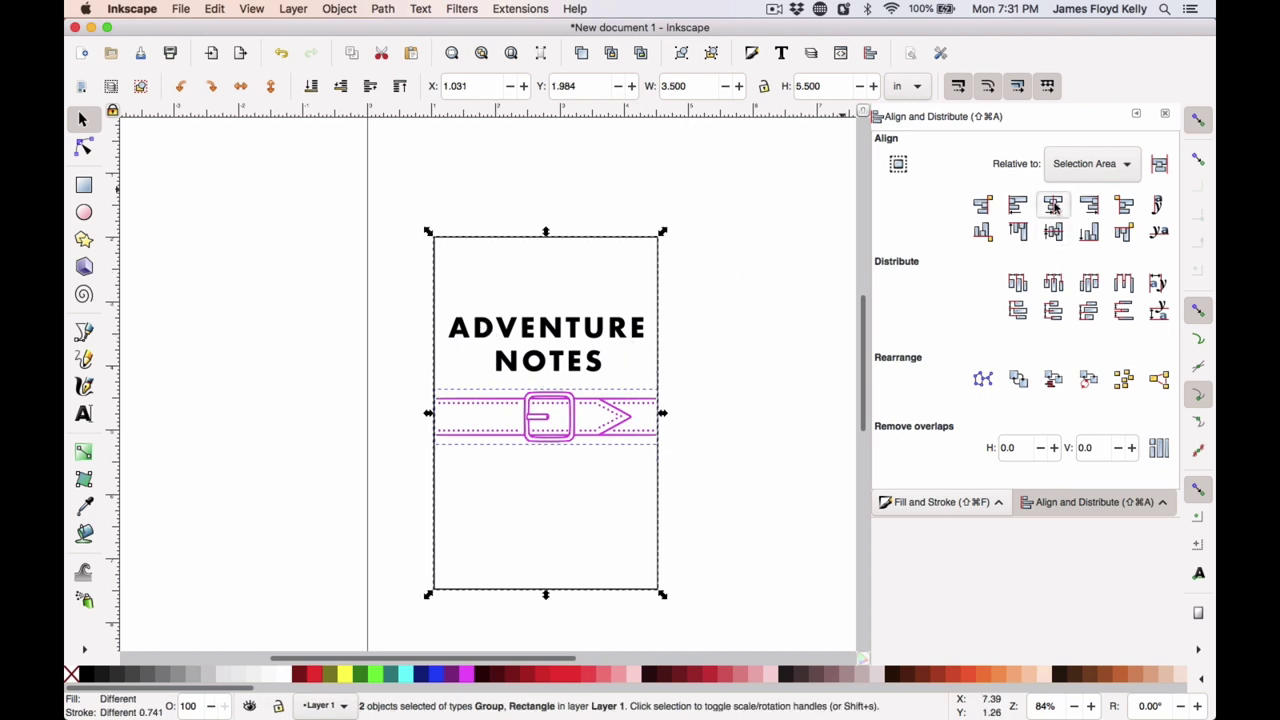
left_click(1053, 231)
left_click(795, 336)
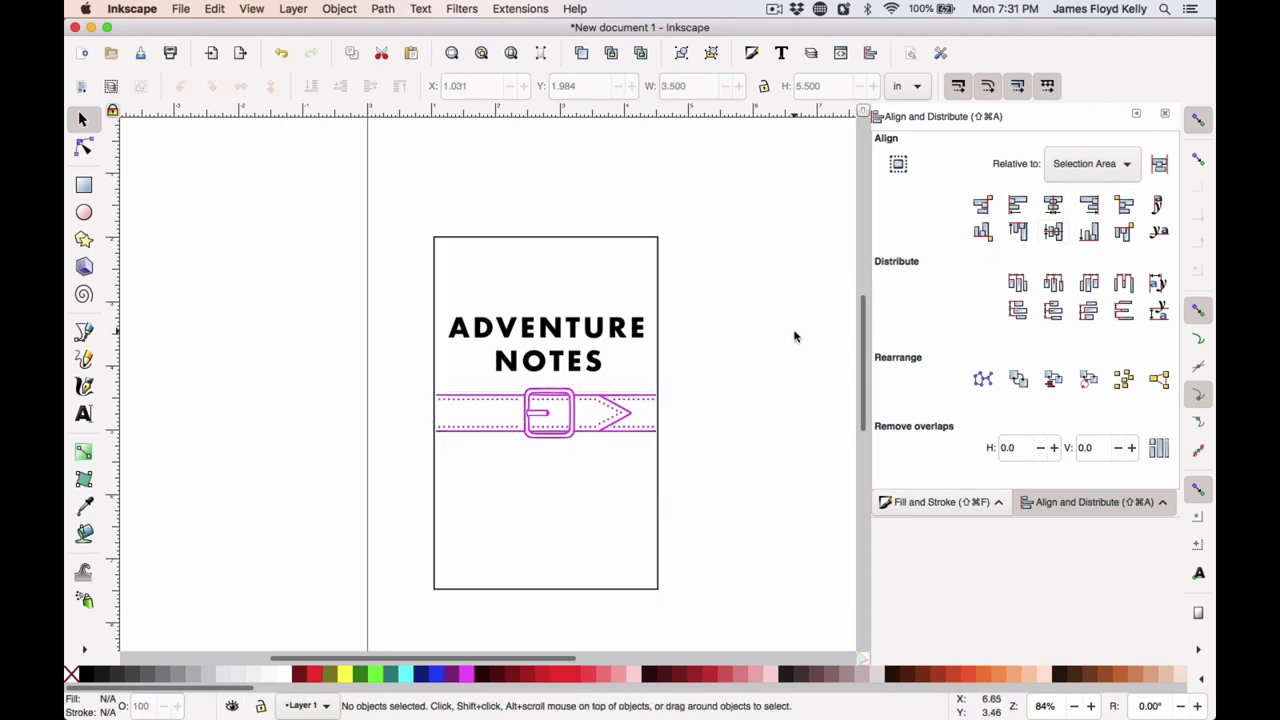
- Nudge the ADVENTURE NOTES title up two steps
left_click(576, 334)
key("Up")
key("Up")
key("Up")
key("Up")
key("Up")
key("Up")
key("Up")
key("Up")
key("Up")
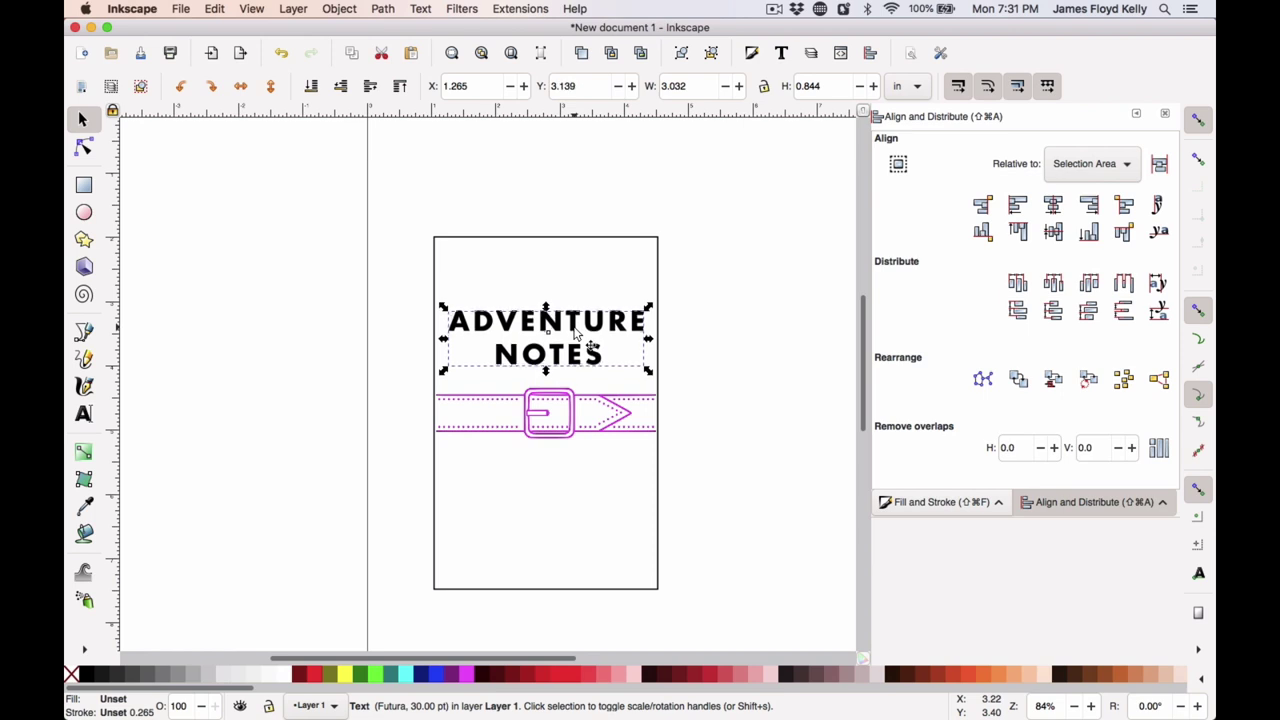
key("Up")
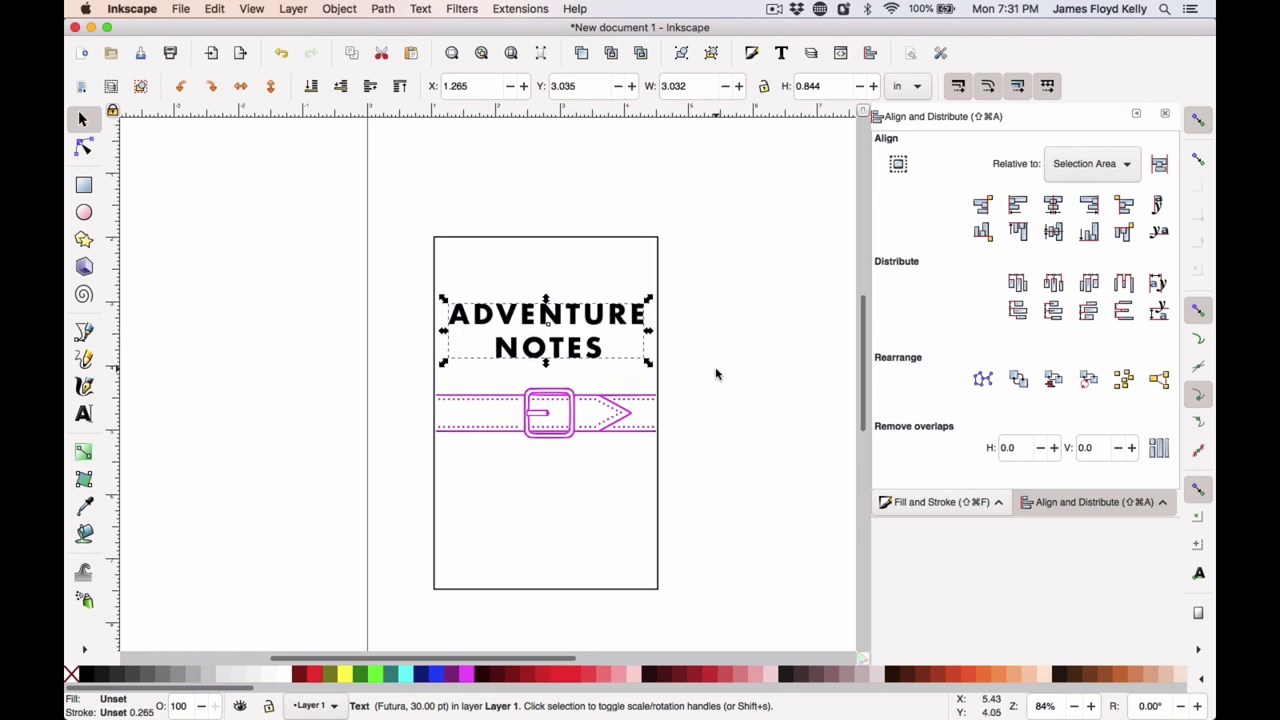
left_click(719, 400)
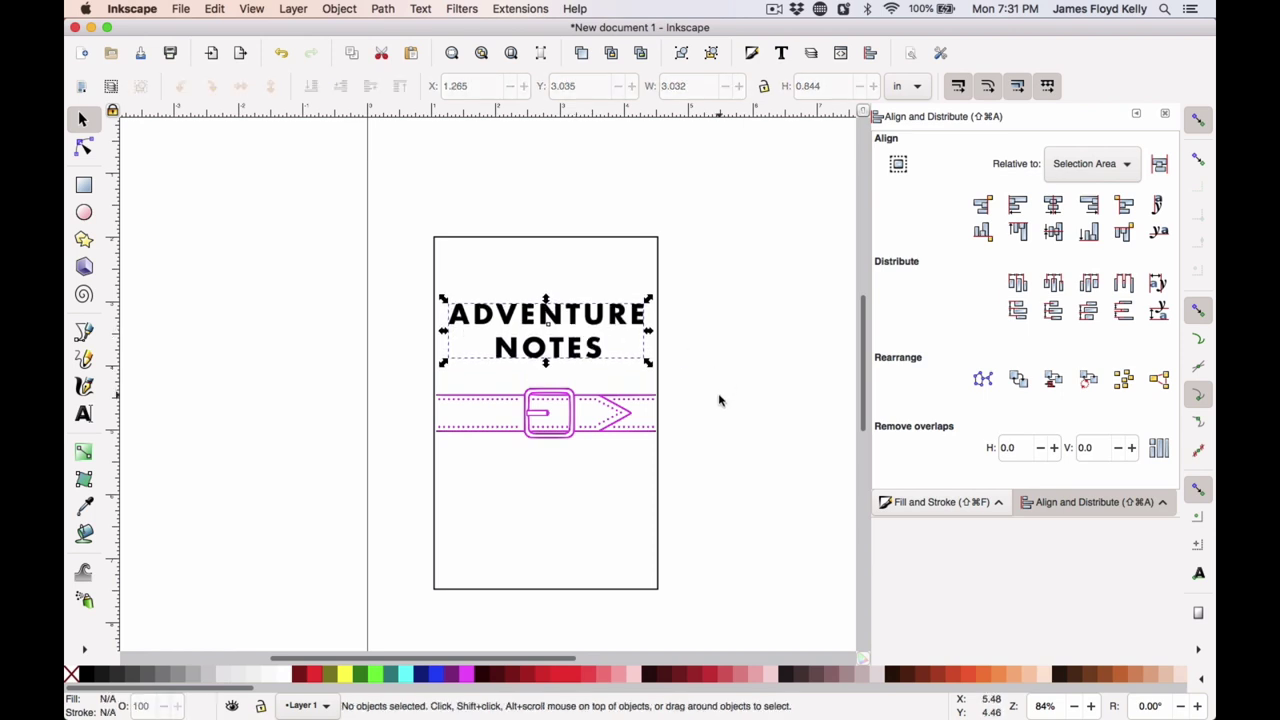
- Color the ADVENTURE NOTES title and the belt artwork magenta
left_click(628, 420)
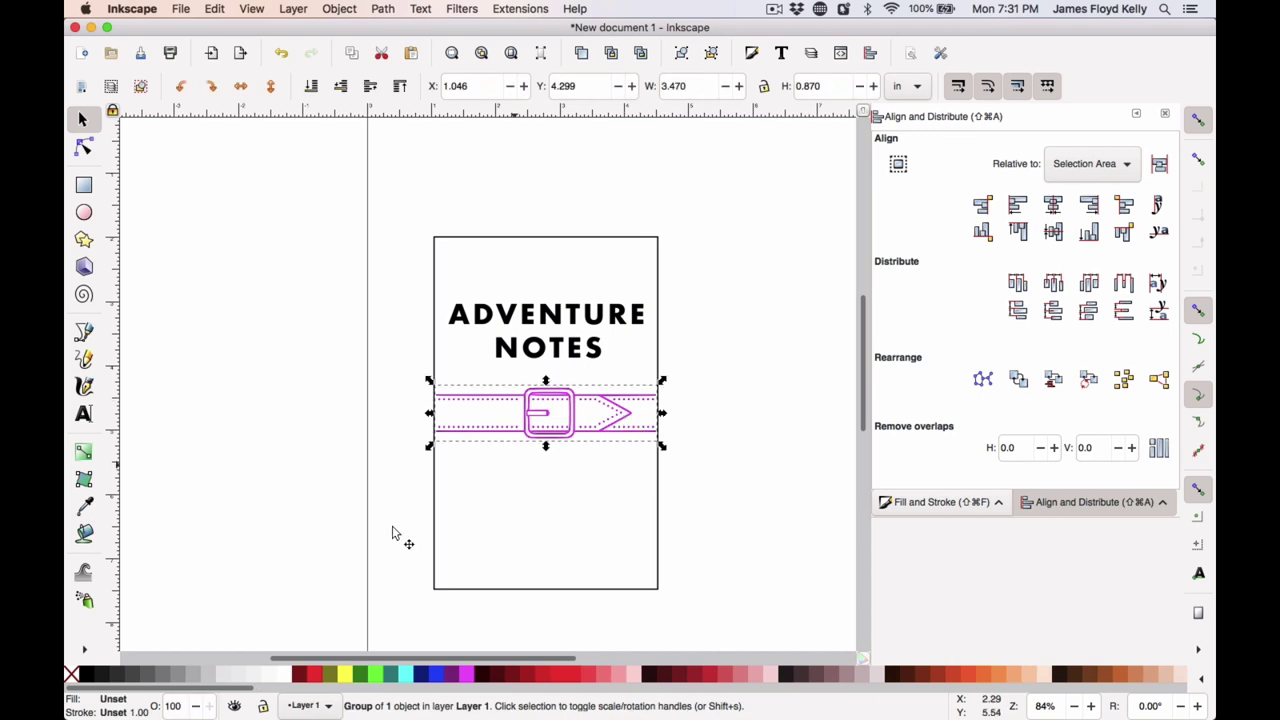
left_click(88, 676)
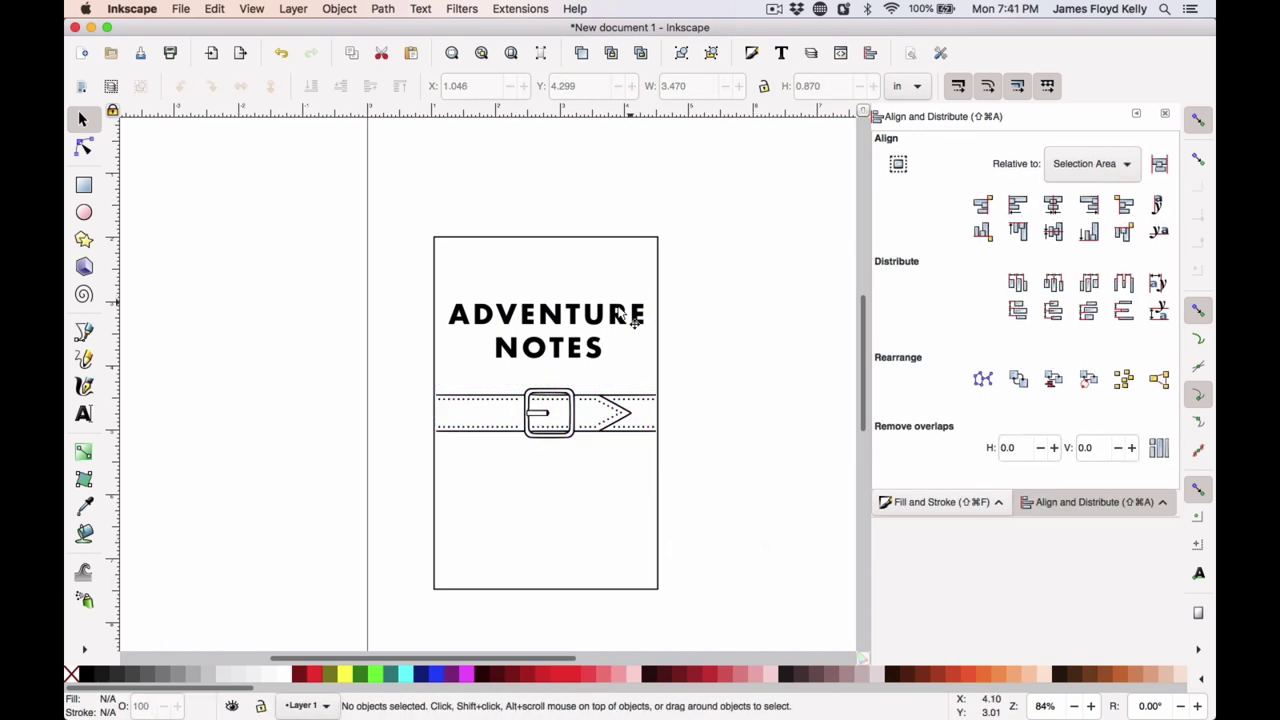
left_click(578, 316)
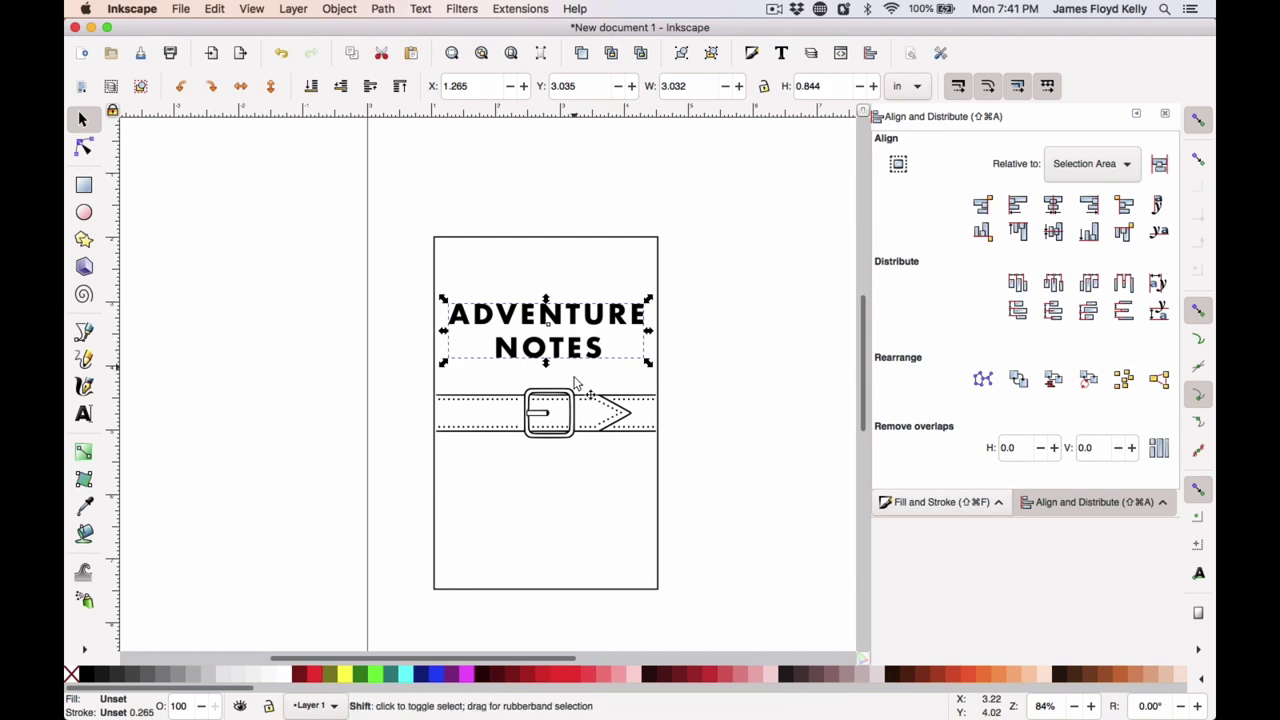
left_click(586, 418, "shift")
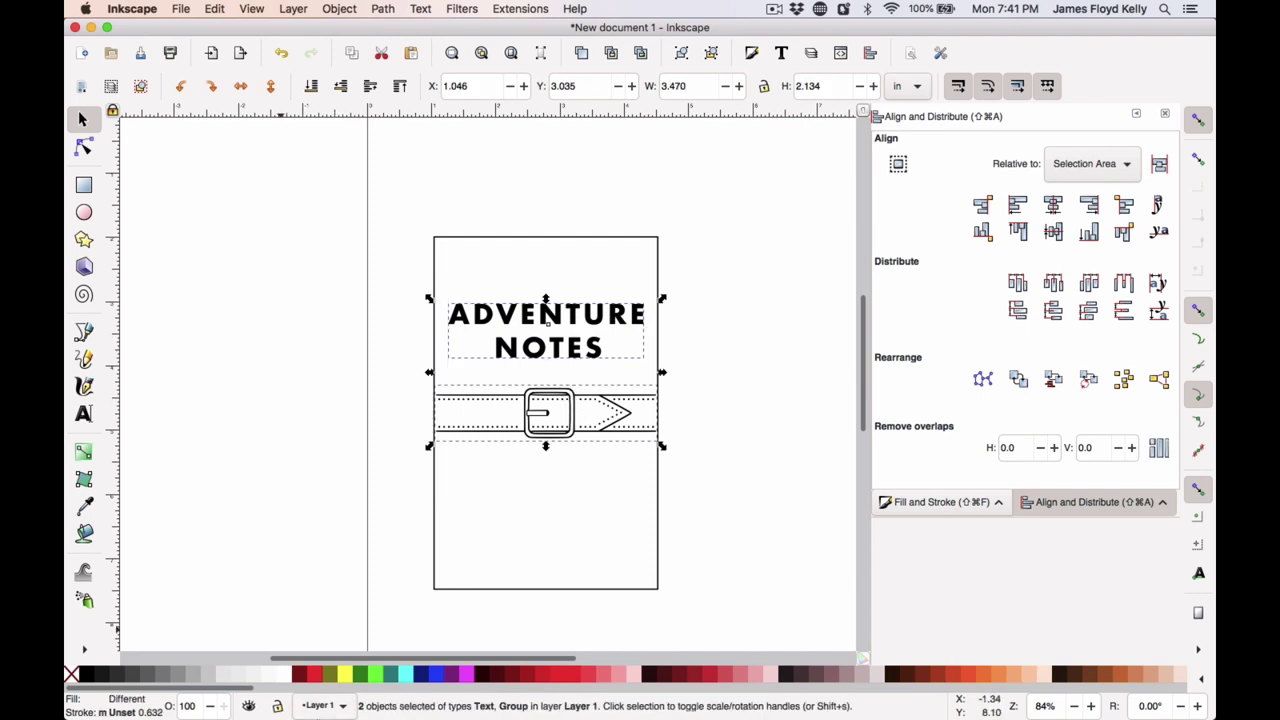
left_click(468, 675)
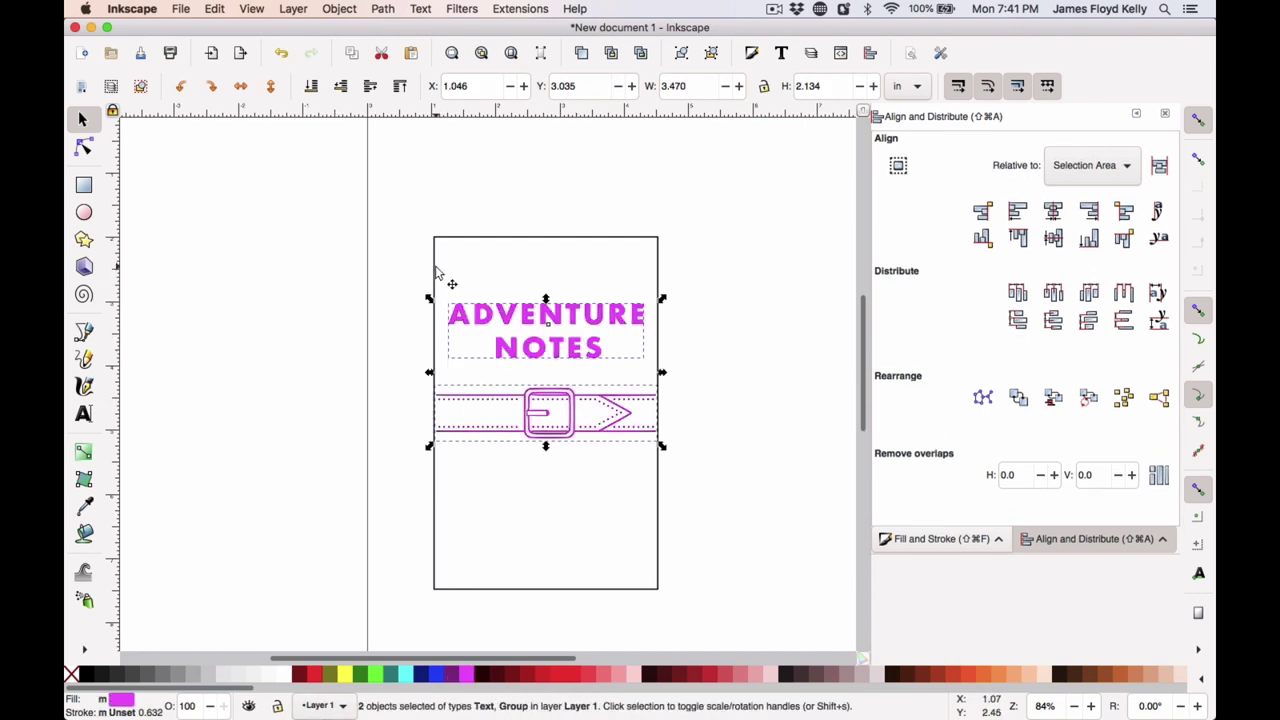
- Give the page border rectangle no fill and a blue stroke
left_click(436, 272)
key("ctrl+shift+f")
left_click(913, 150)
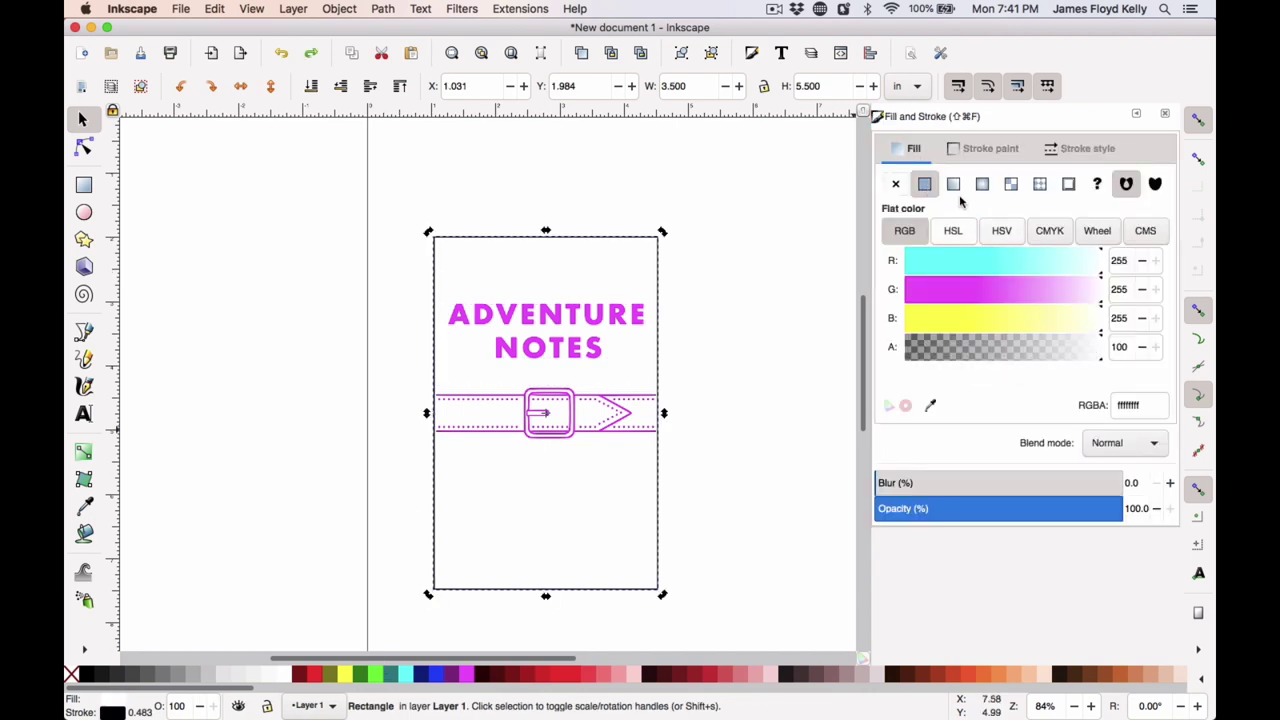
left_click(907, 184)
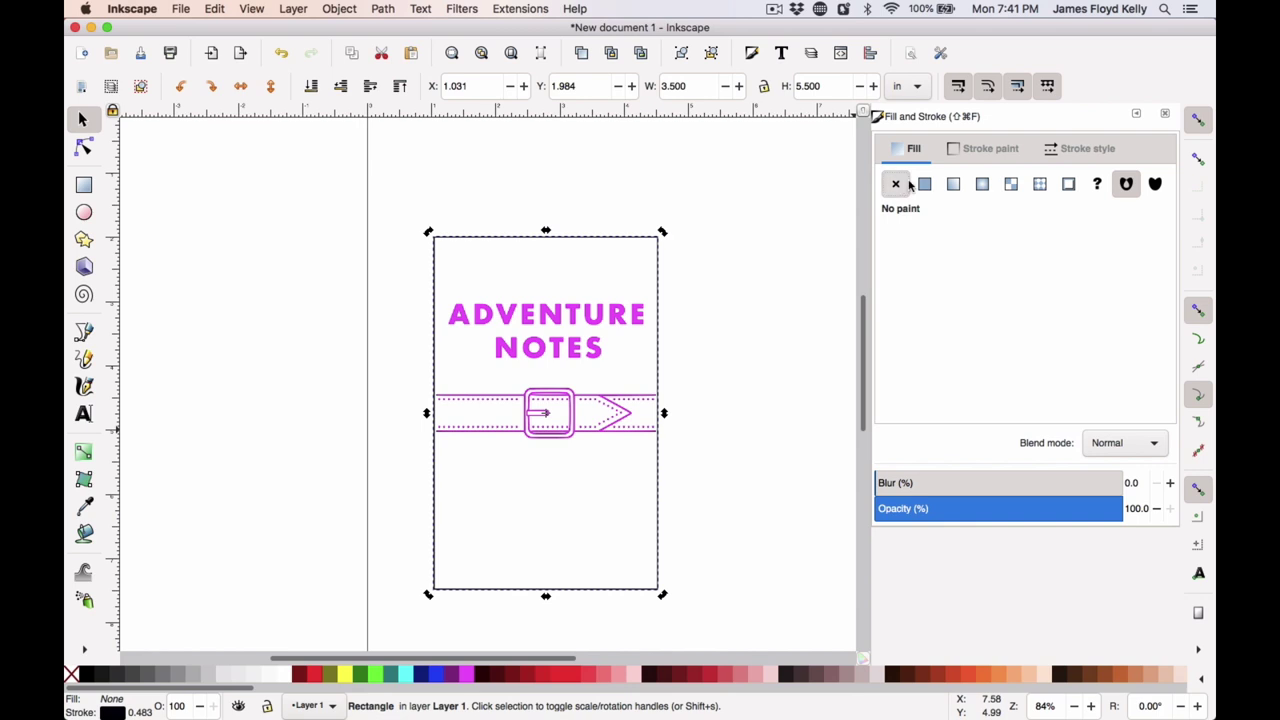
left_click(970, 150)
left_click(1095, 320)
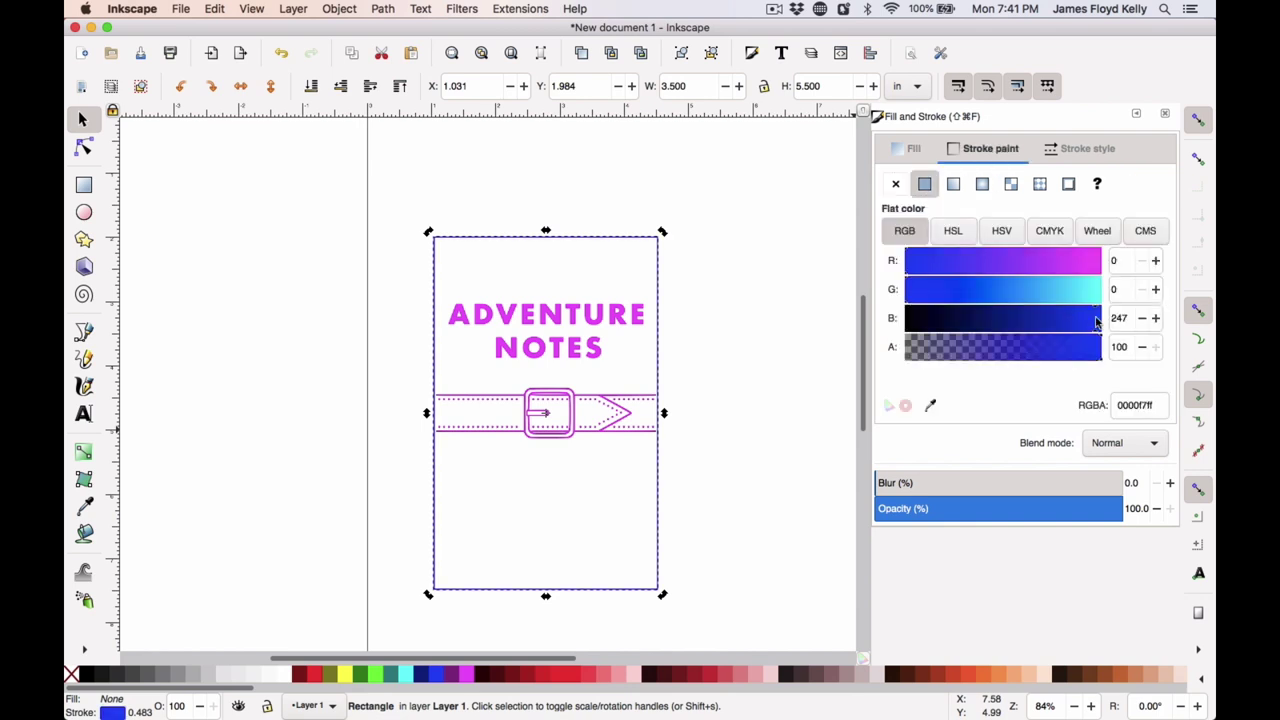
left_click(781, 374)
left_click(181, 9)
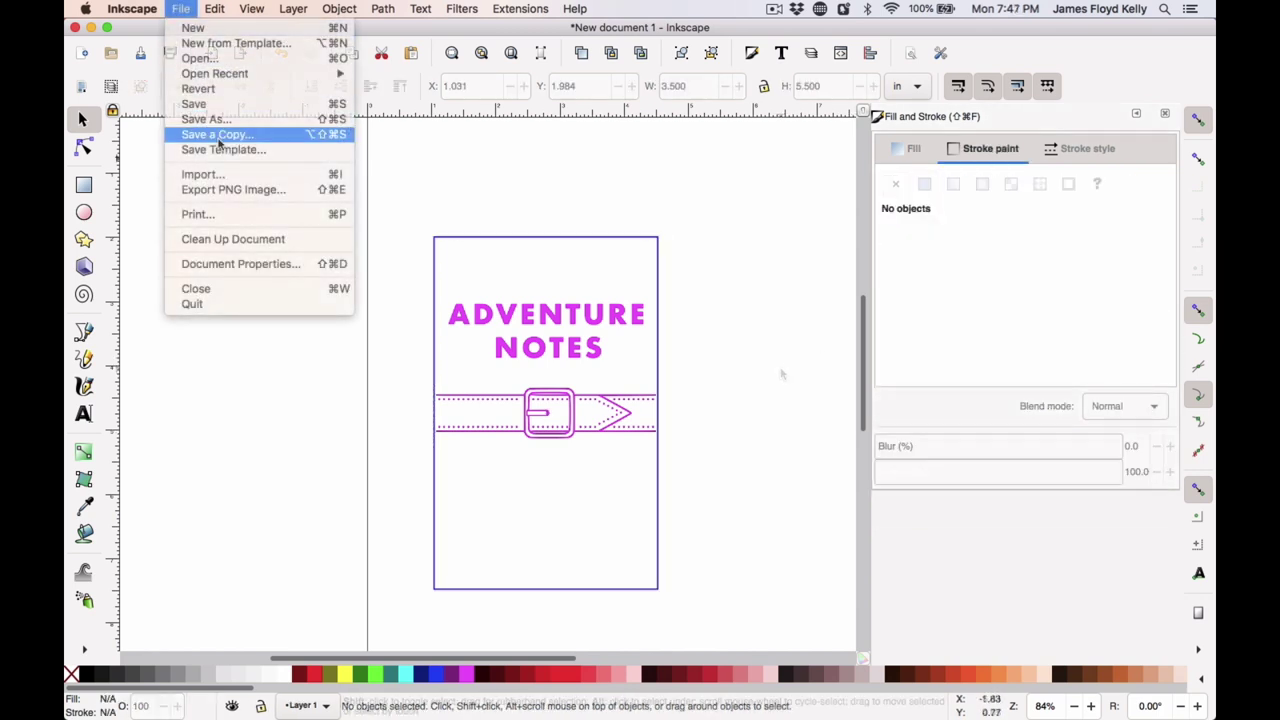
- Save a copy of the drawing as AdventureNotes.svg
left_click(216, 119)
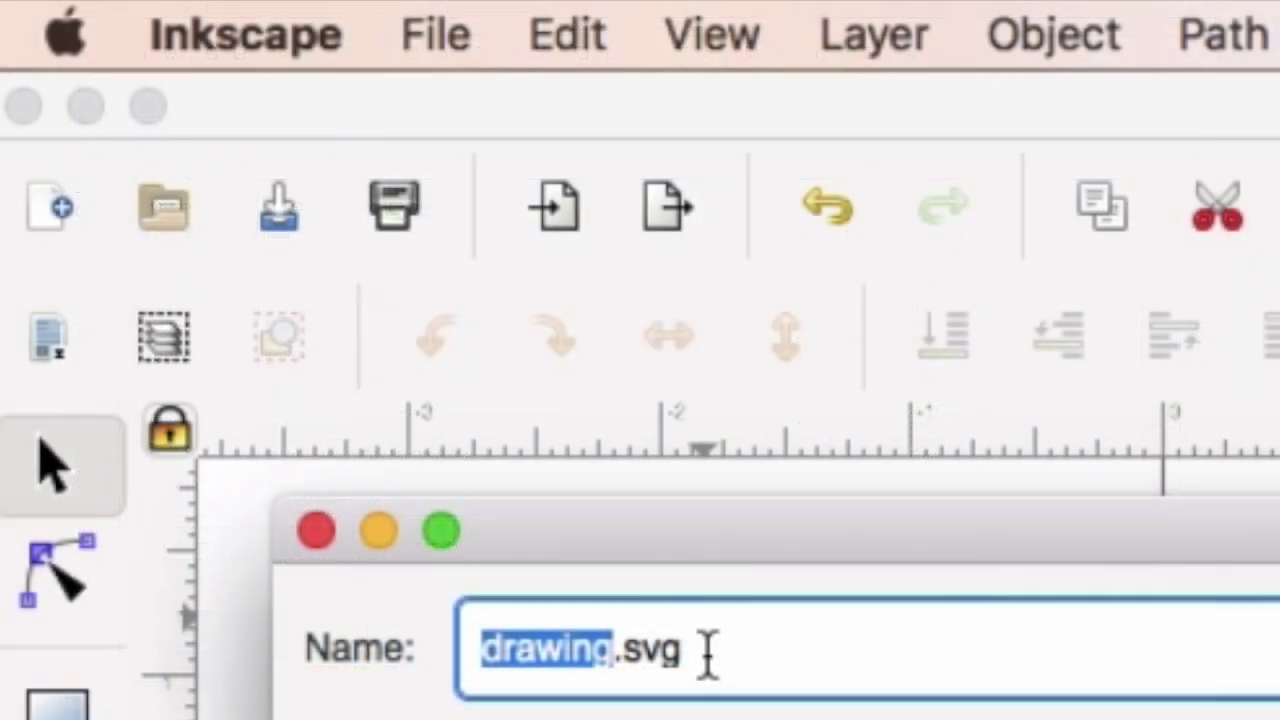
left_click_drag(246, 163, 189, 162)
left_click_drag(478, 655, 314, 609)
type("Adve")
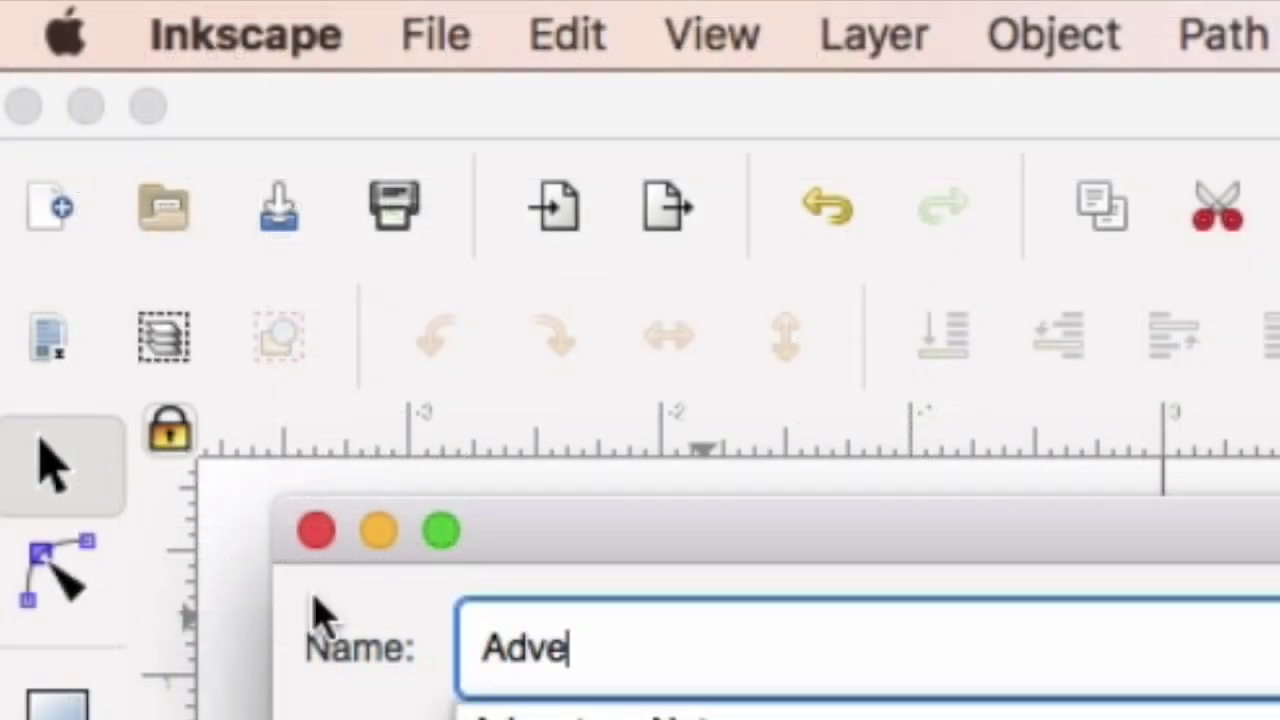
type("ntureNotes")
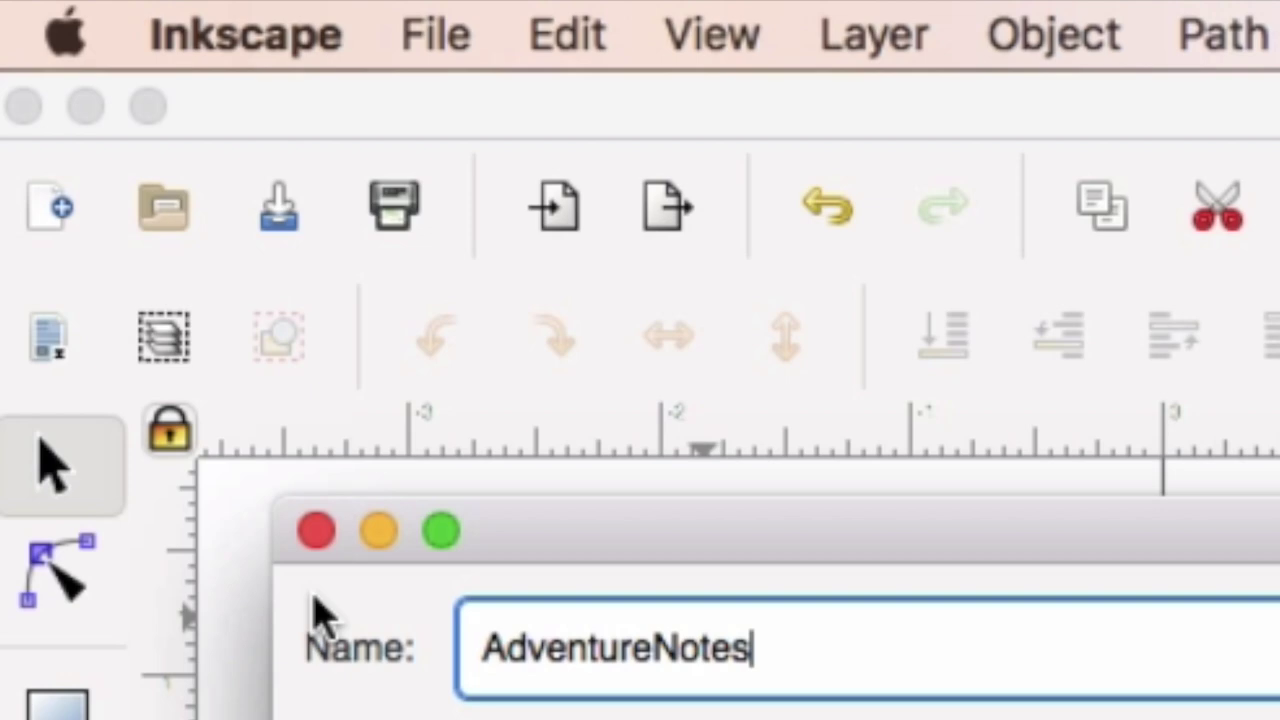
type(".svg")
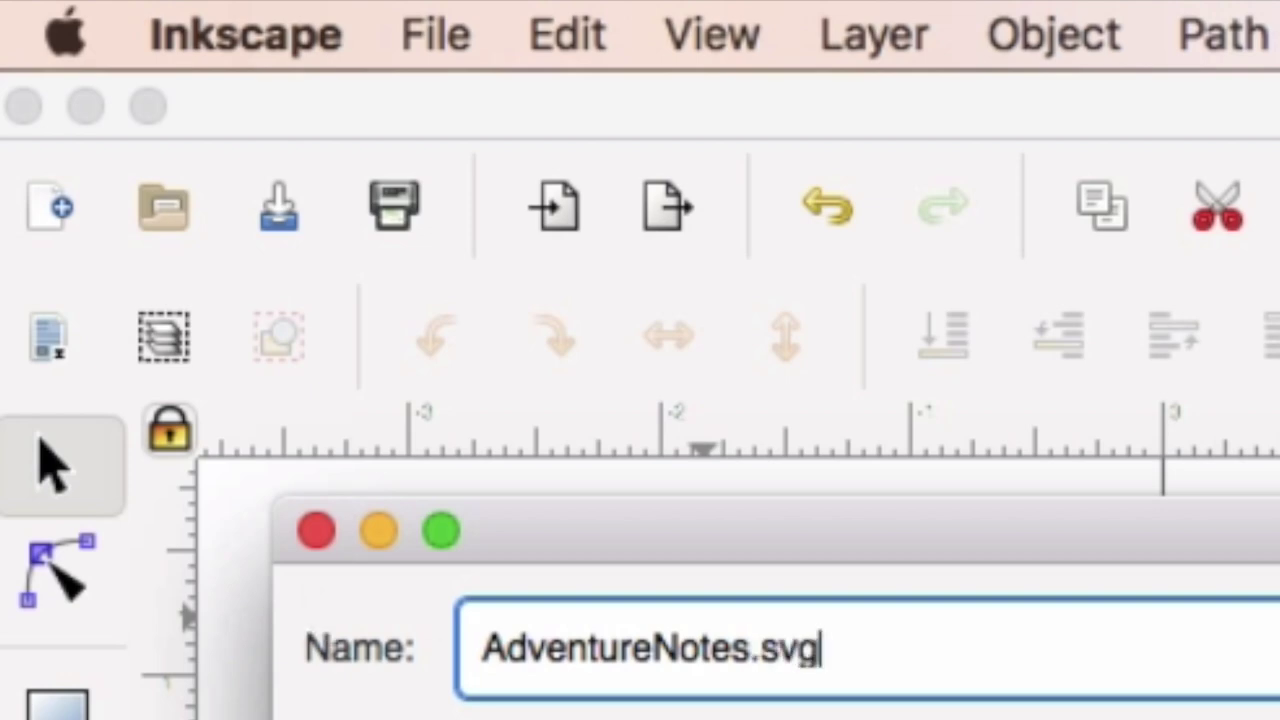
key("Return")
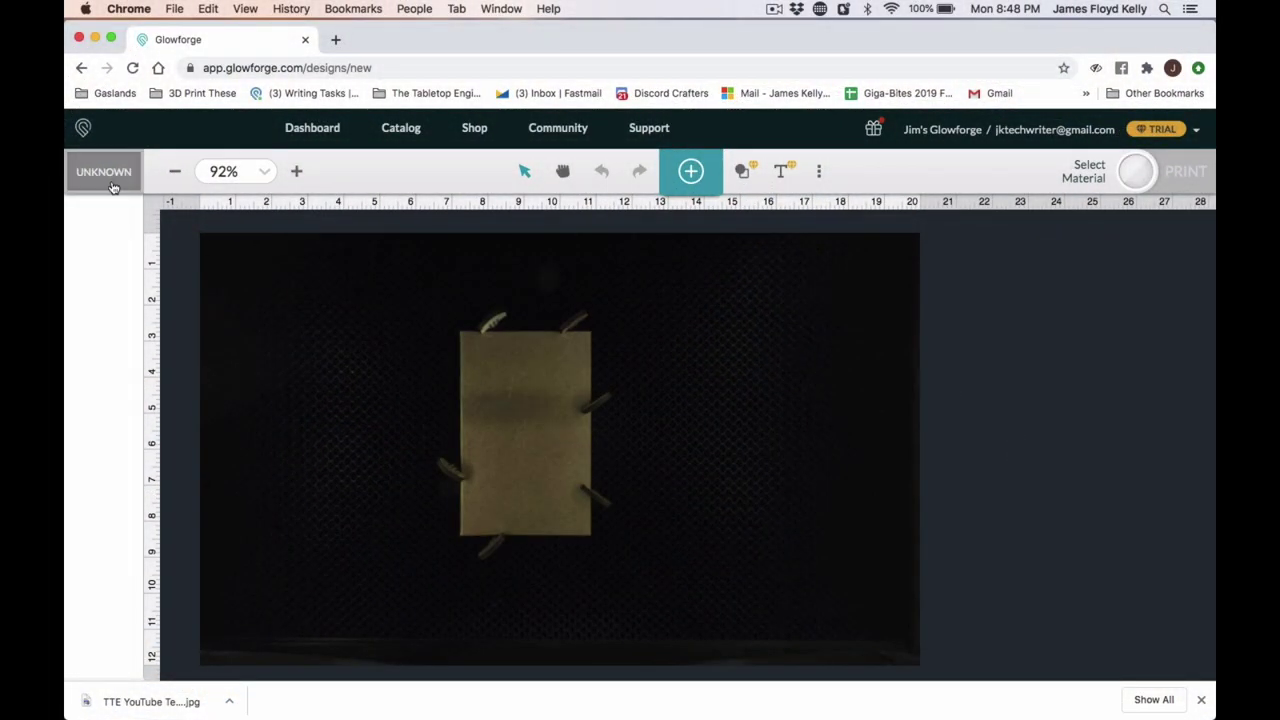
- Set uncertified material at 0.113 in thickness, then begin uploading artwork from a file
left_click(105, 180)
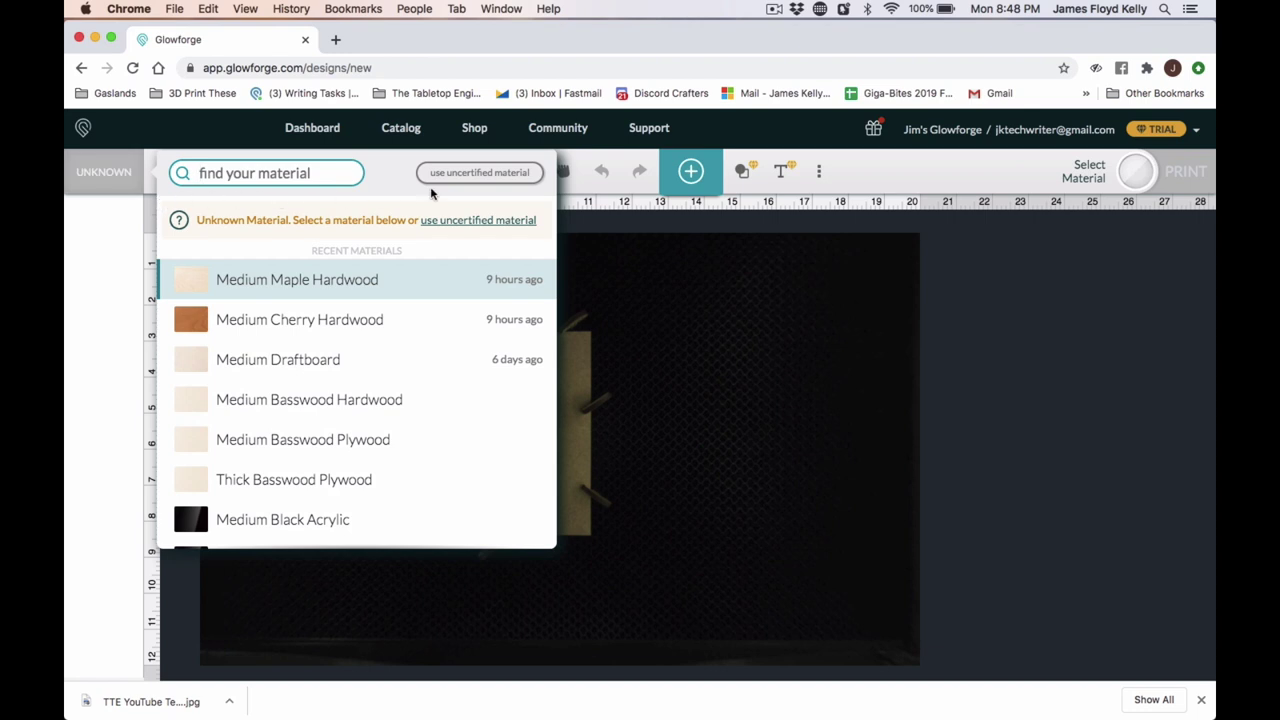
left_click(455, 178)
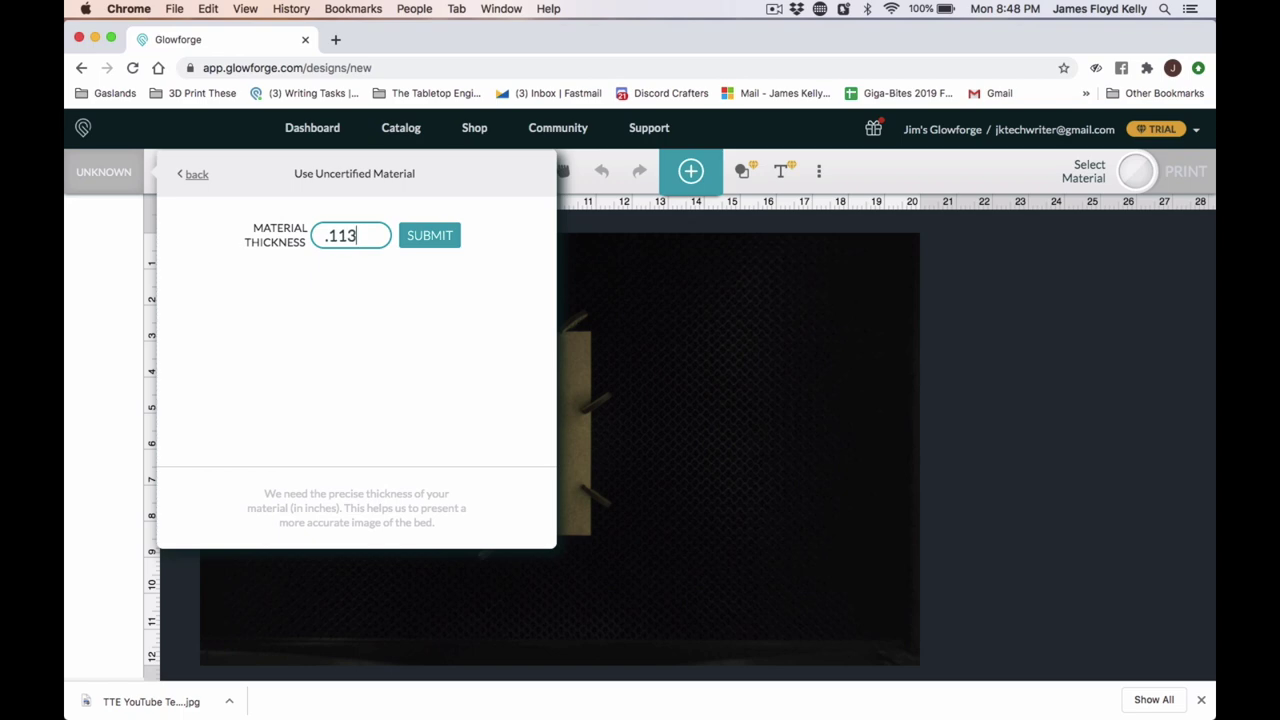
type(".113")
left_click(429, 235)
left_click(686, 171)
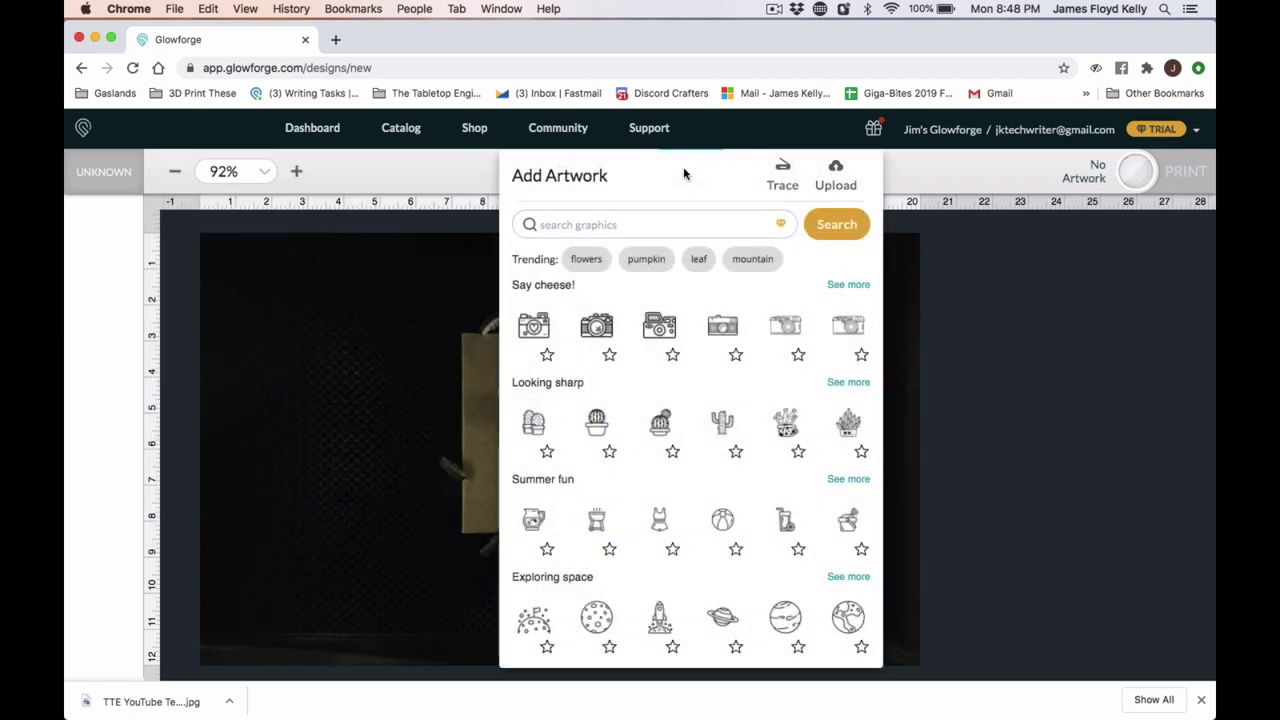
left_click(834, 177)
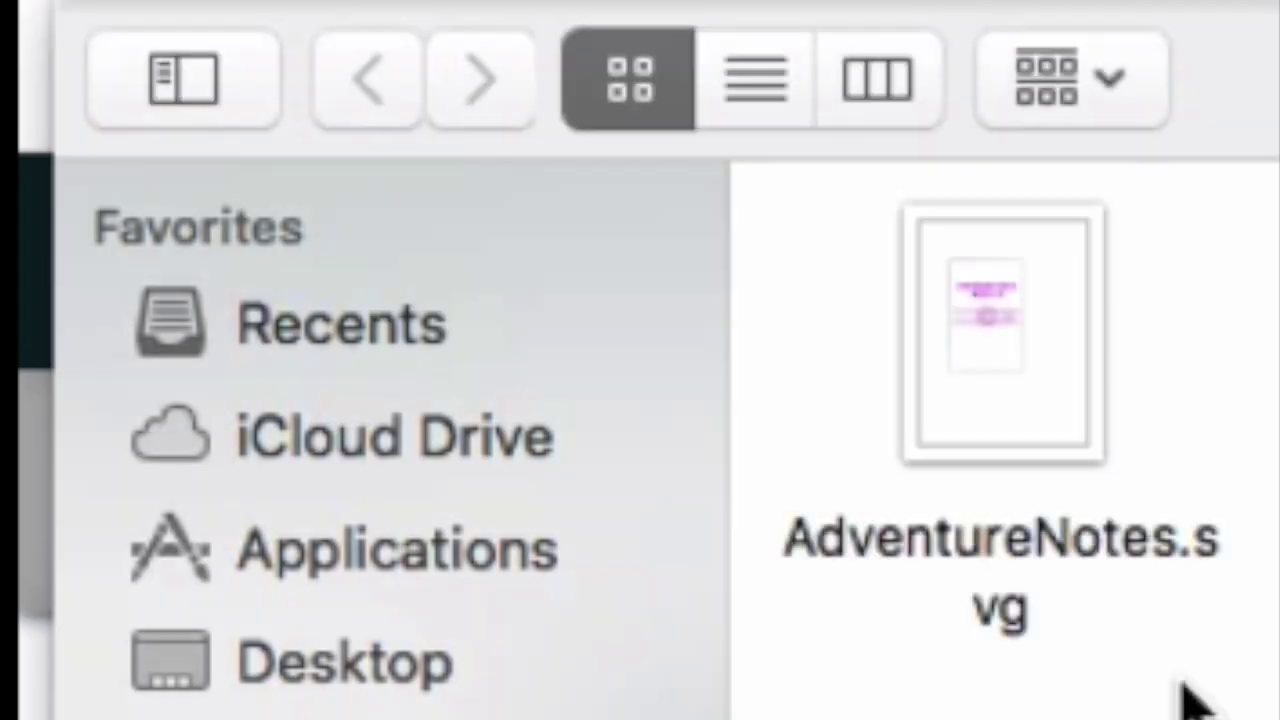
- Pick AdventureNotes.svg in the file dialog to upload it
left_click(977, 405)
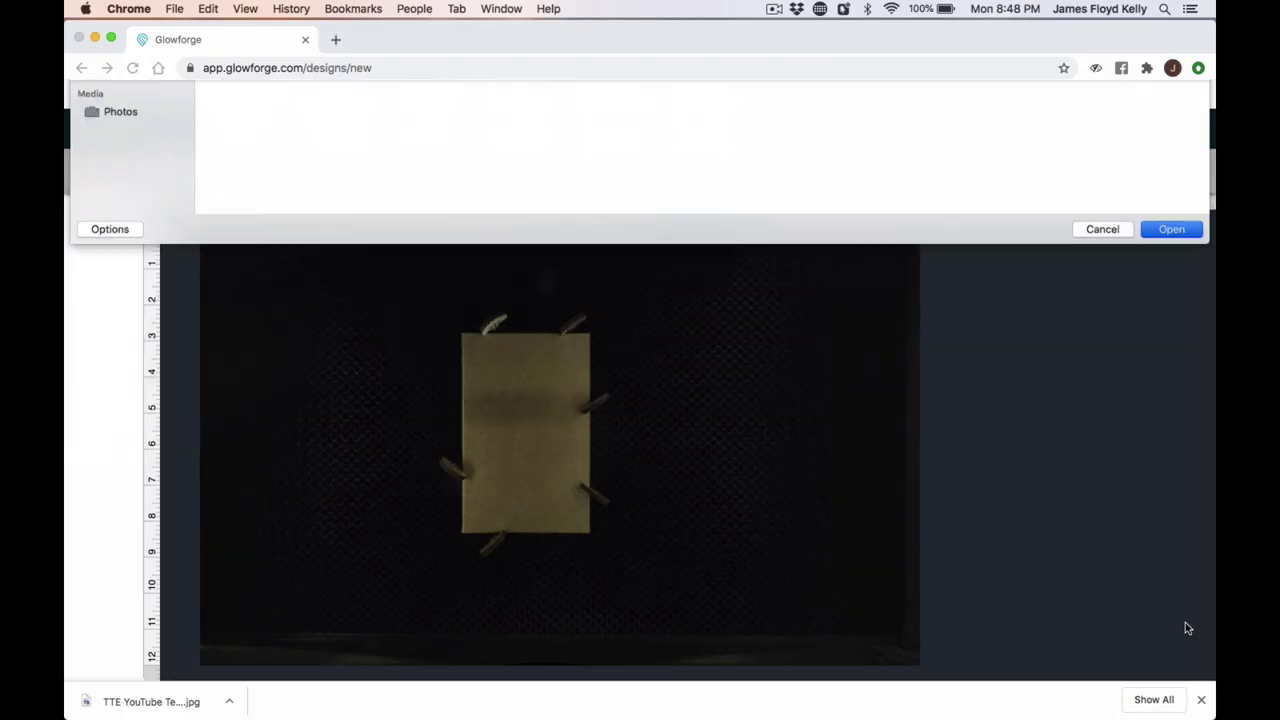
key("Return")
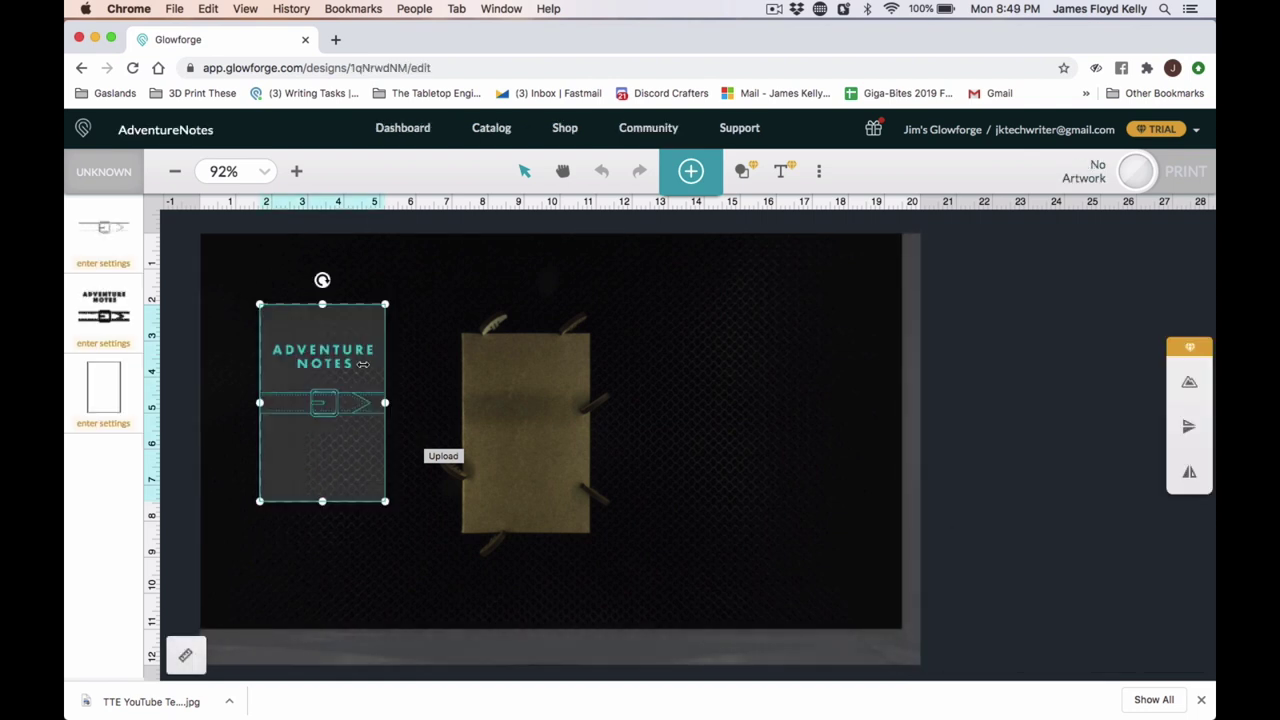
- Move the artwork onto the notebook and switch the title-and-belt step to manual settings
left_click_drag(337, 356, 541, 388)
left_click(135, 310)
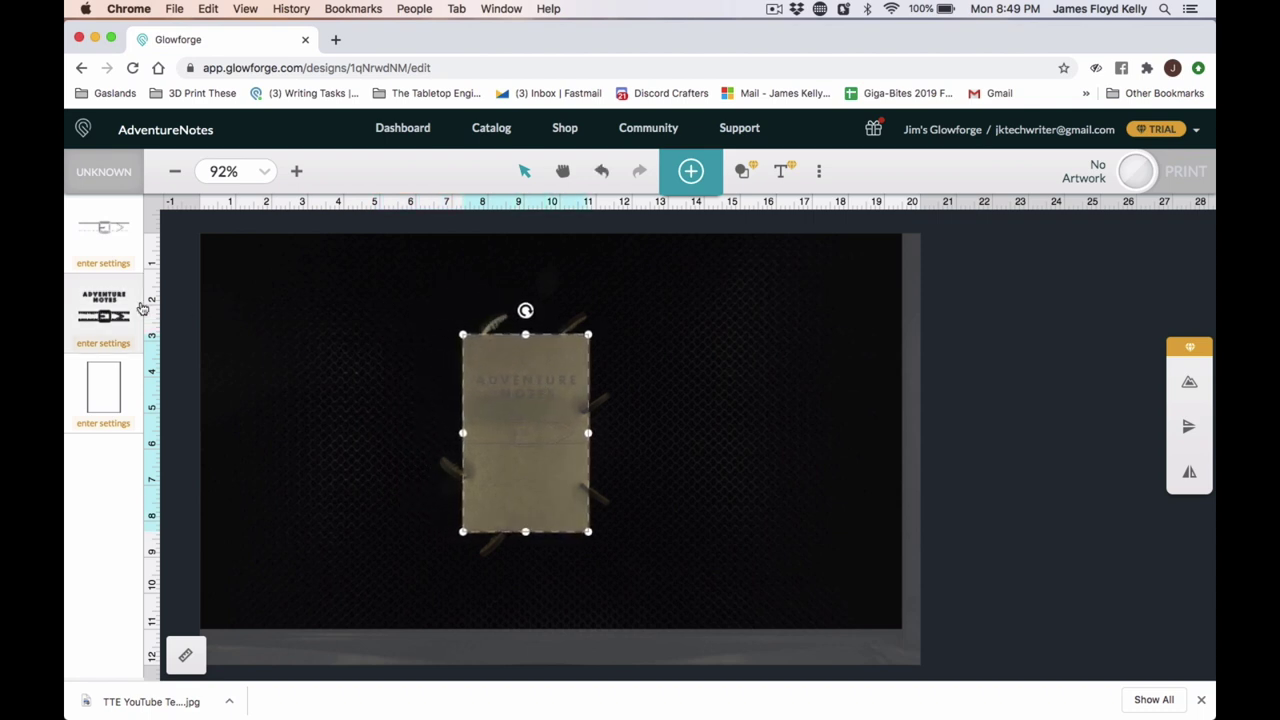
left_click(207, 413)
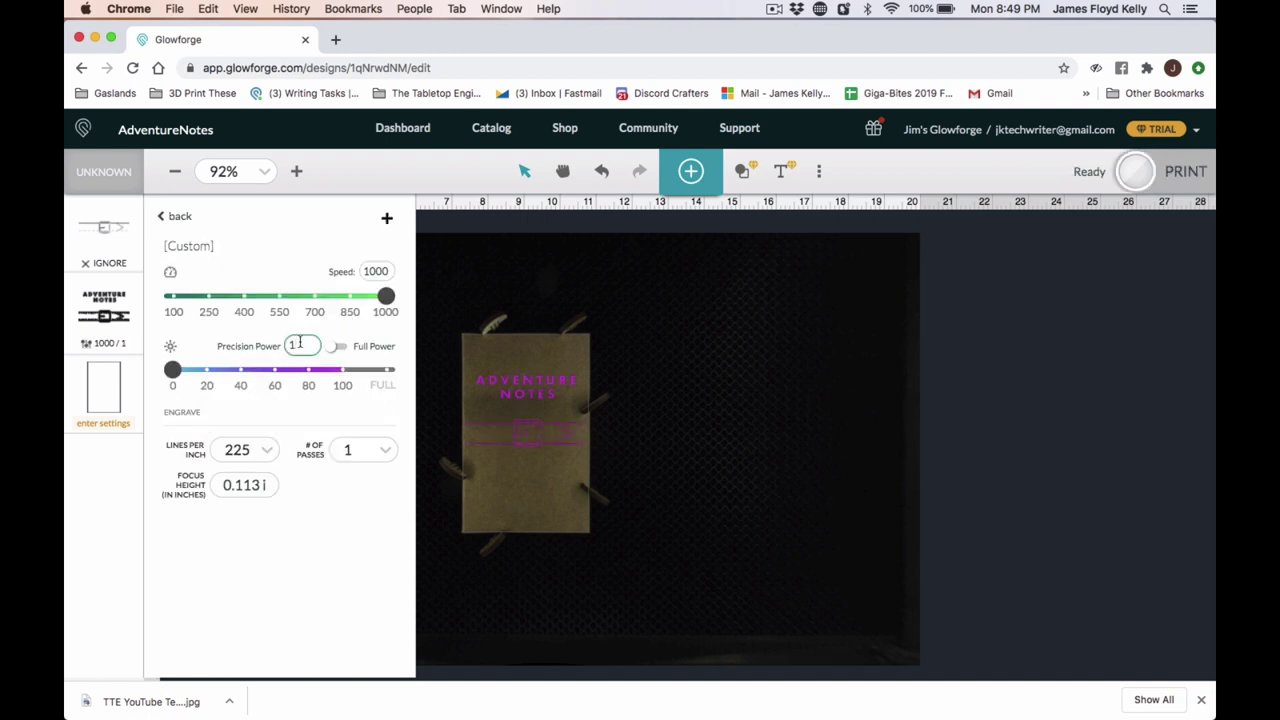
- Engrave the title and belt at power 15 and 450 lines per inch
type("5")
left_click(266, 449)
scroll(232, 615, "down", 2)
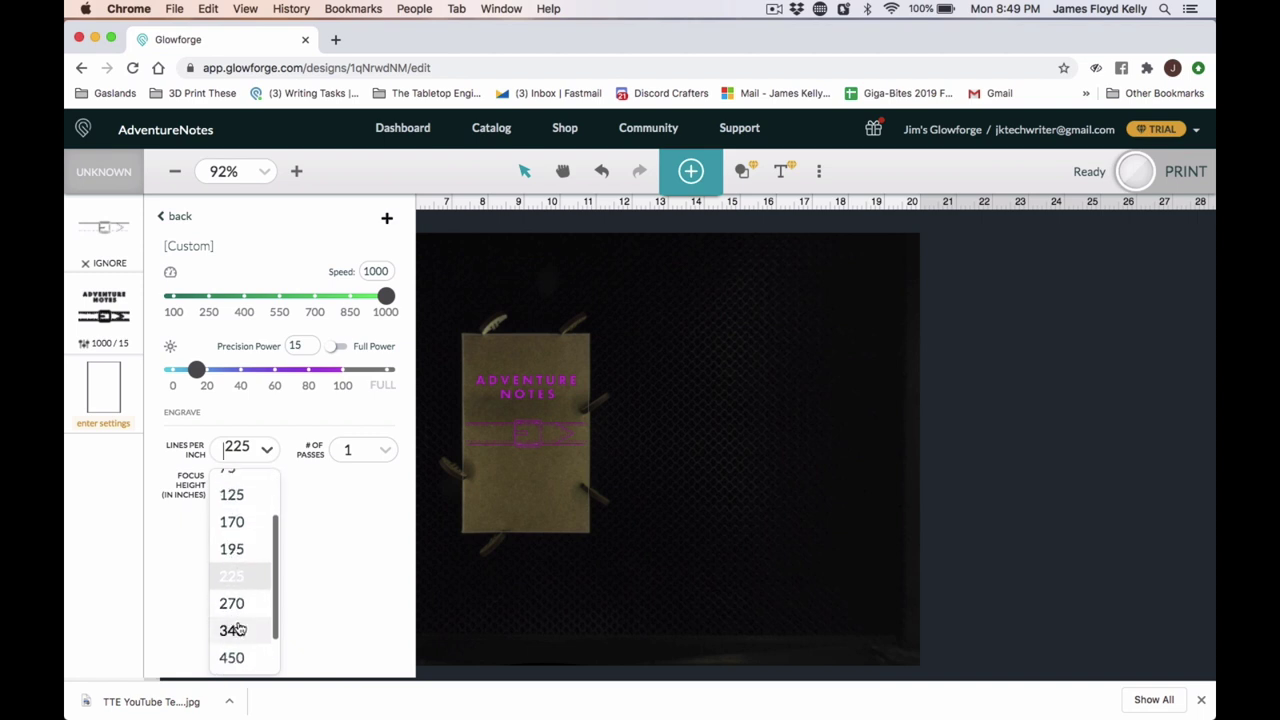
left_click(232, 658)
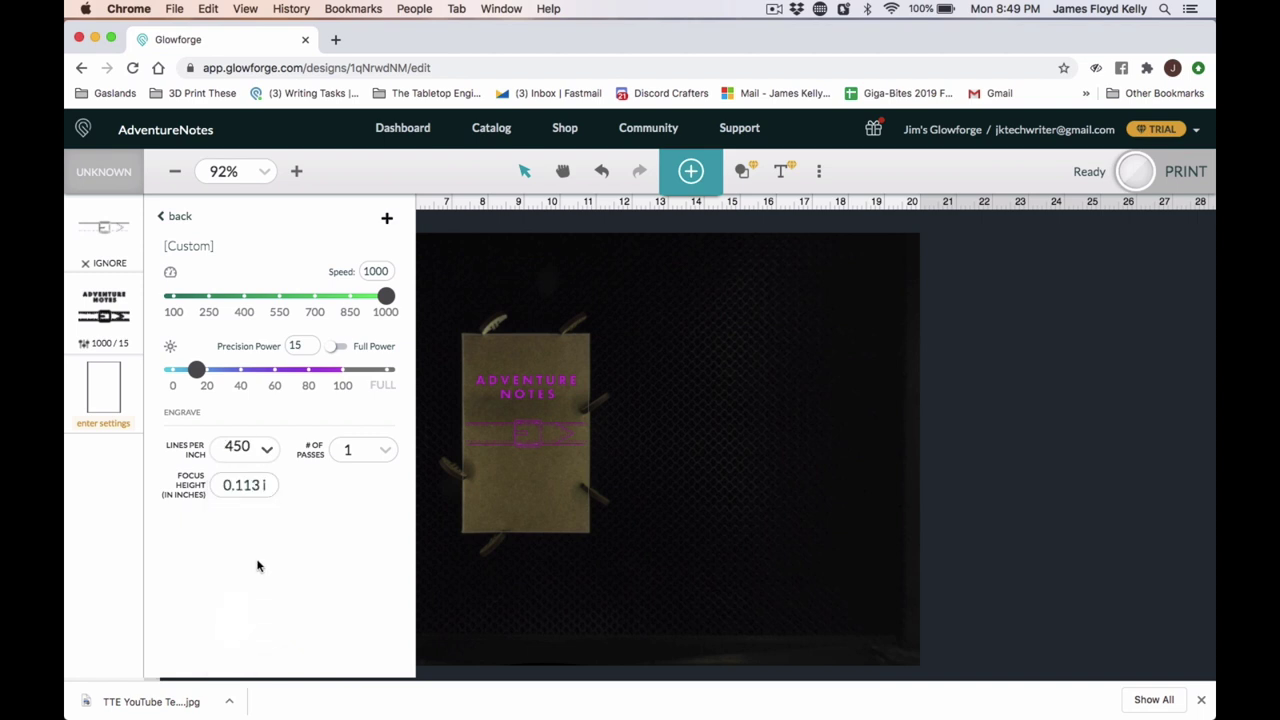
- Set the page border step to Ignore and start the print
left_click(103, 387)
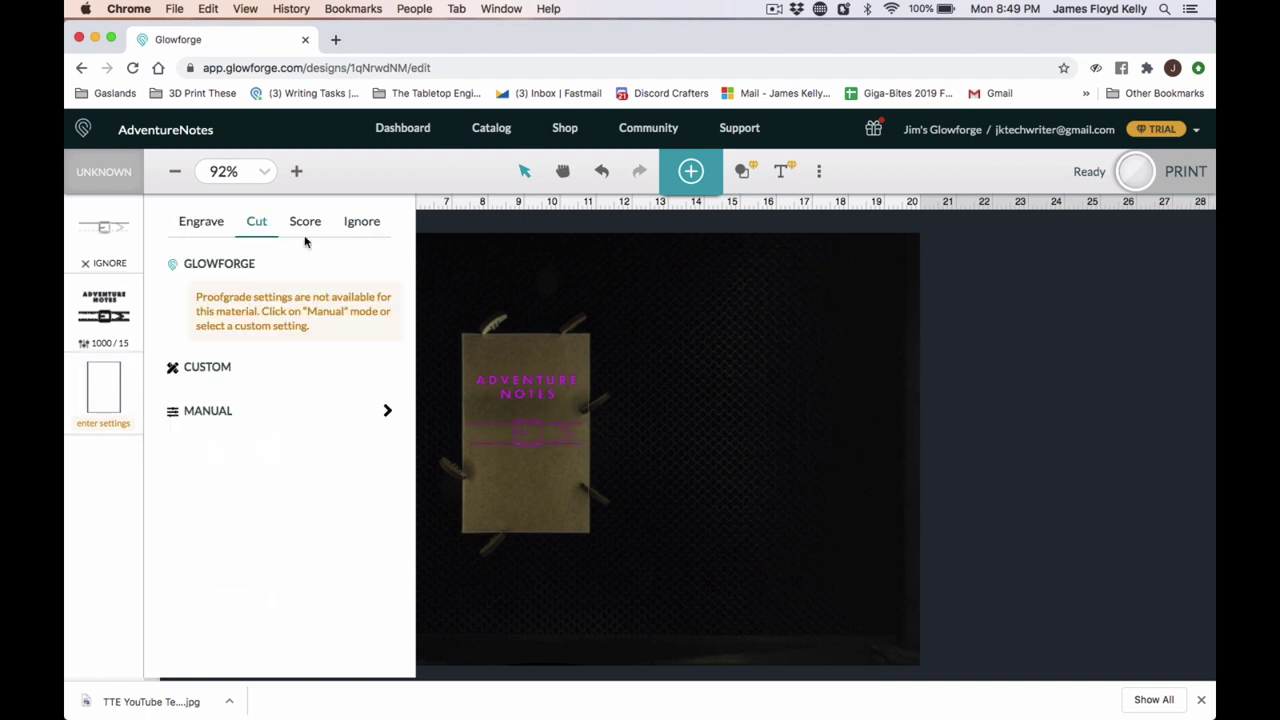
left_click(361, 221)
left_click(1136, 170)
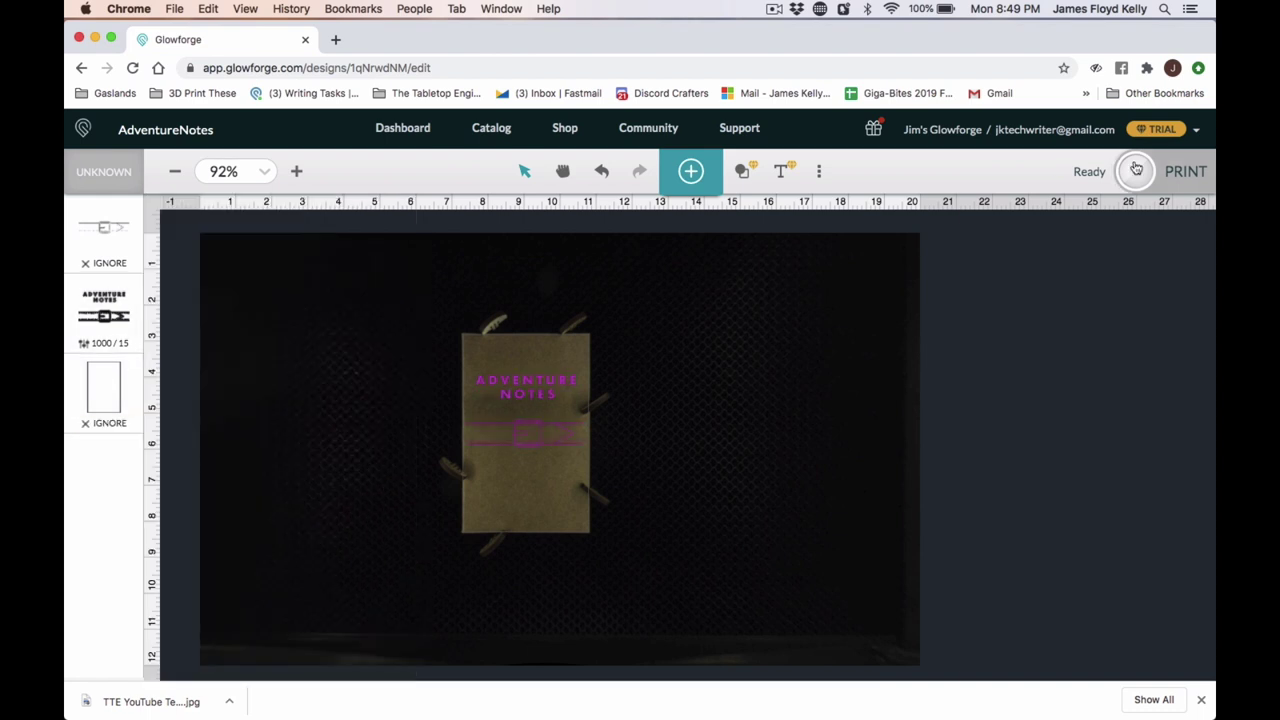